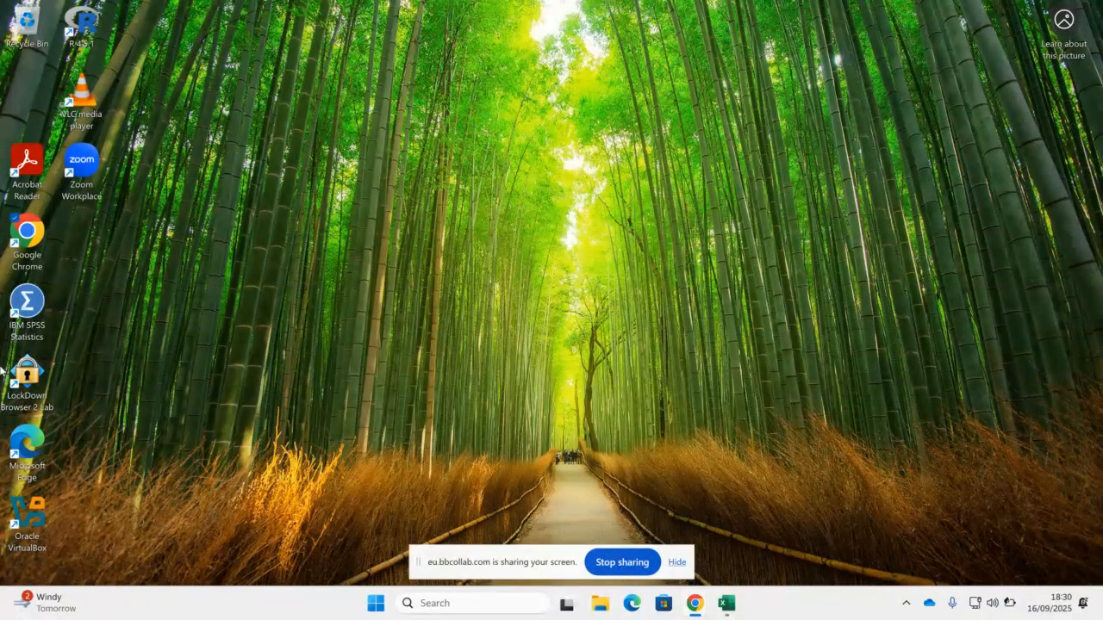
Launch IBM SPSS Statistics from the desktop and answer the firewall request about its network access.
double_click(34, 314)
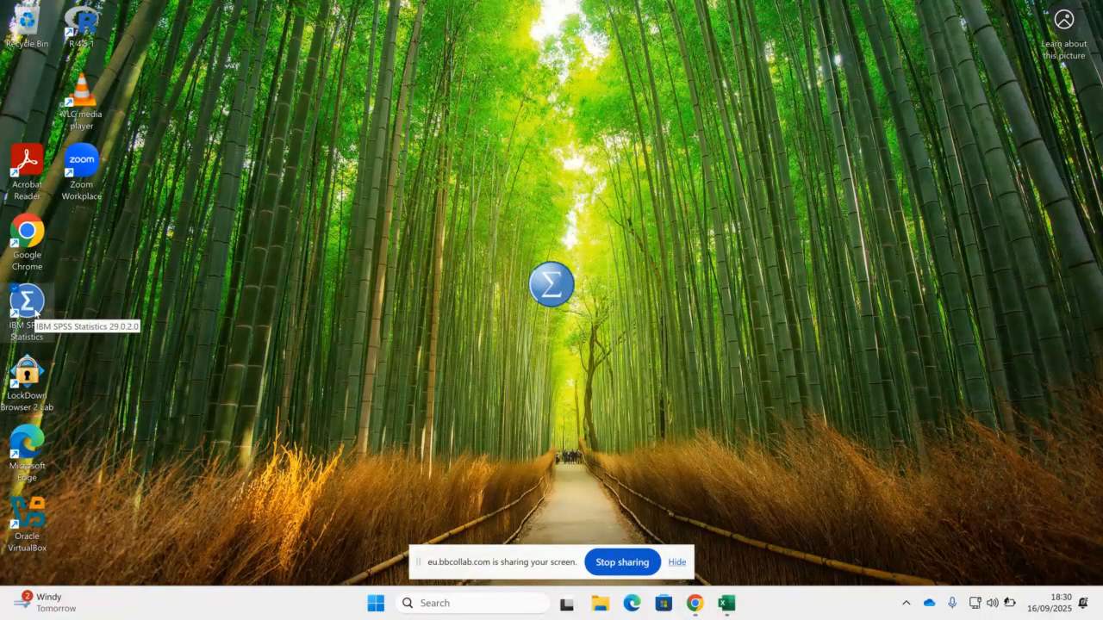
click(676, 562)
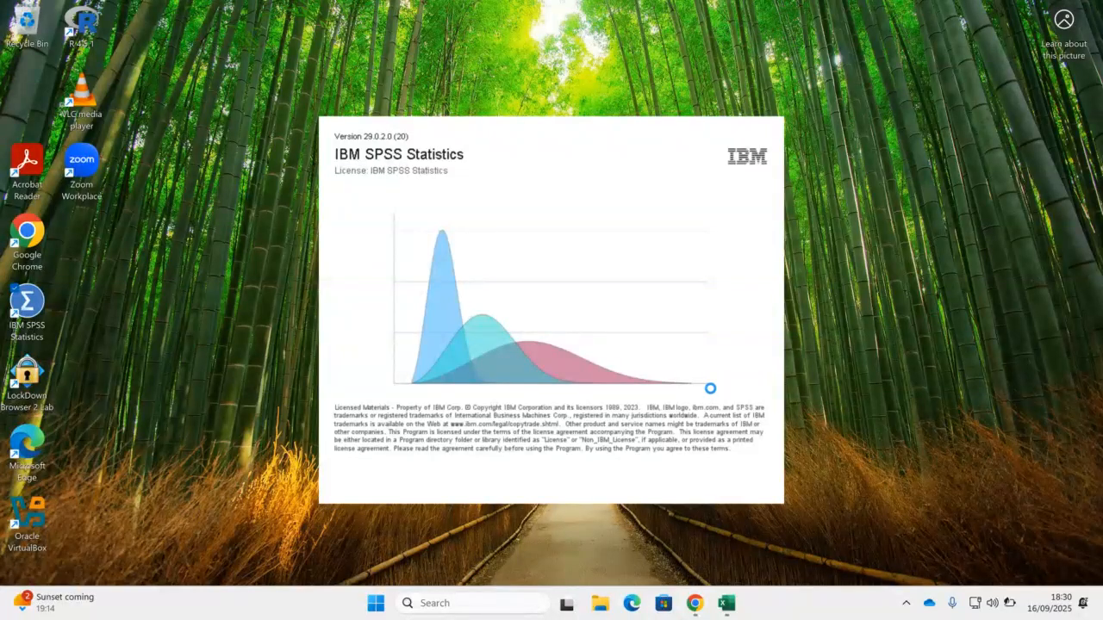
mouse_move(695, 606)
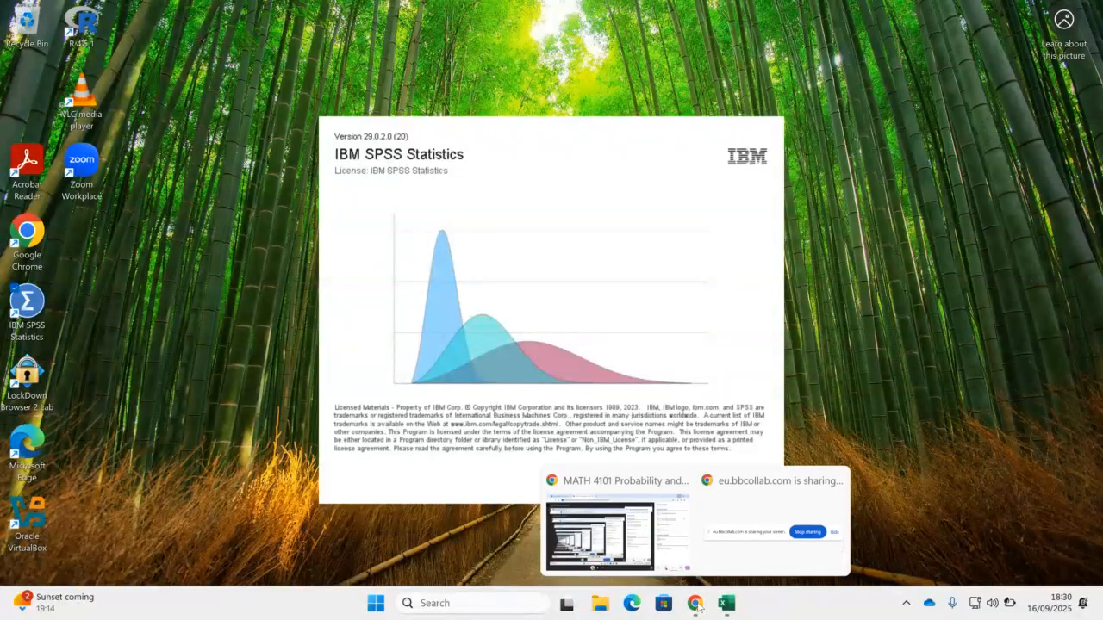
click(601, 534)
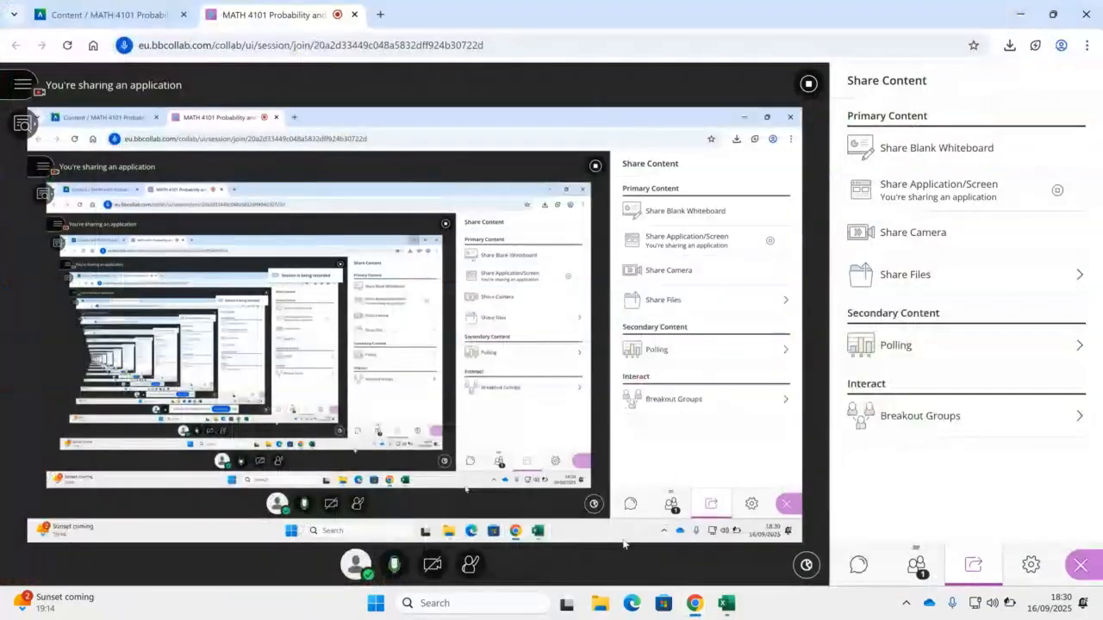
click(1014, 19)
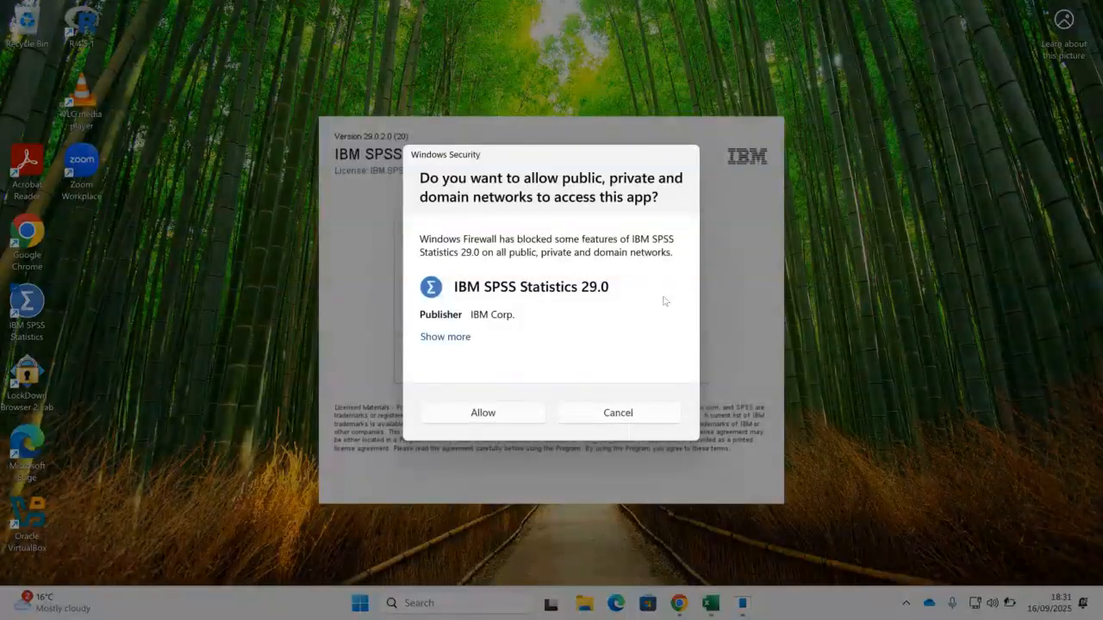
click(492, 420)
click(603, 418)
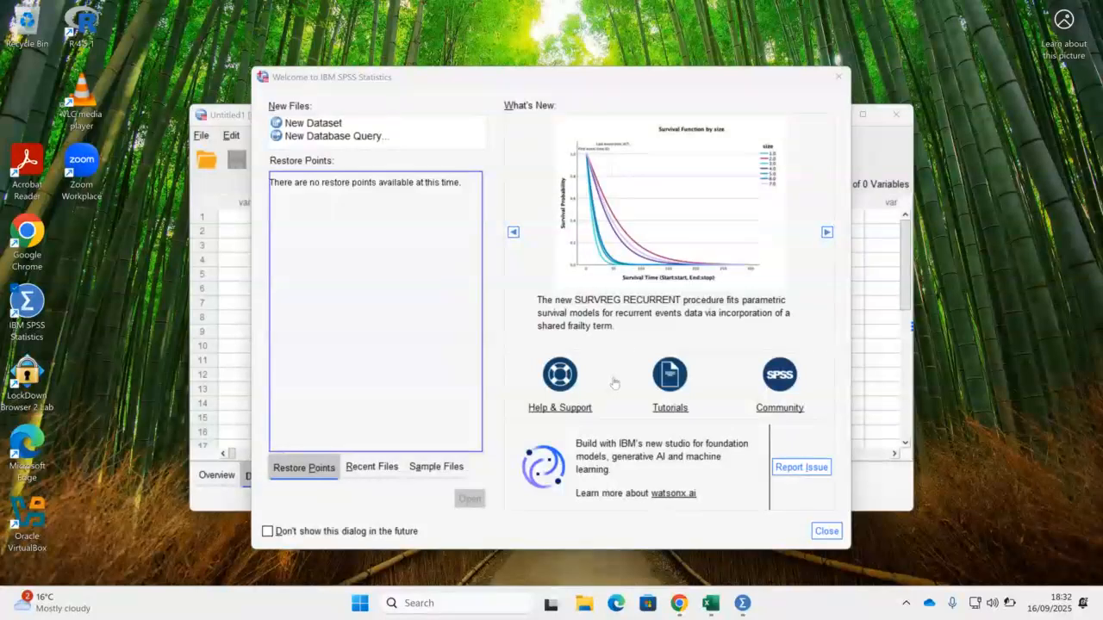
Create a new dataset from the welcome dialog and maximize the Data Editor window.
click(327, 127)
click(327, 128)
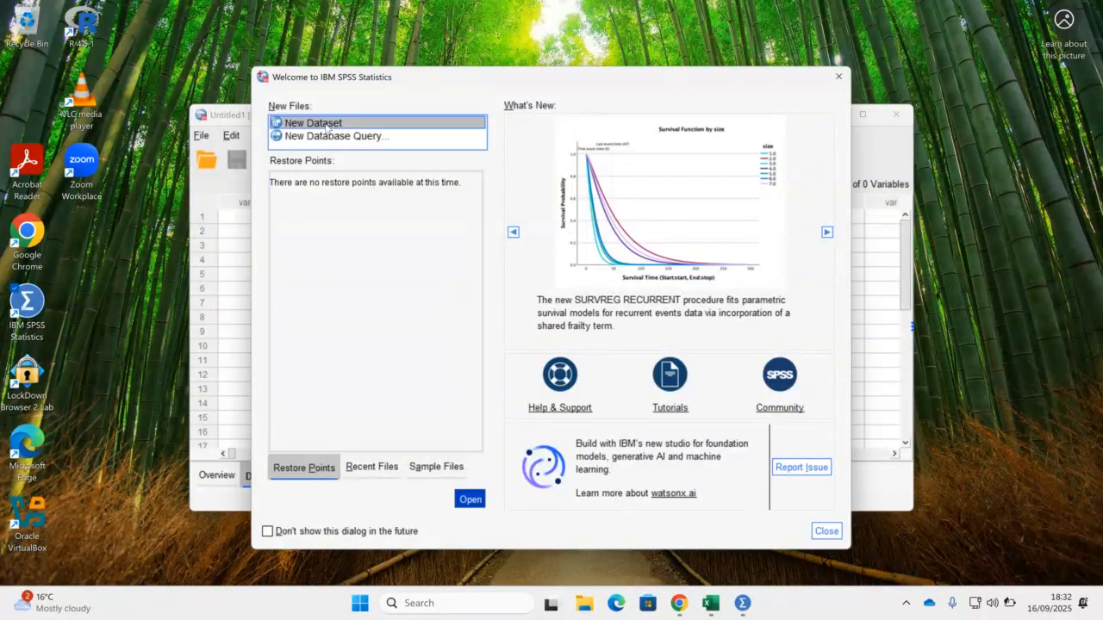
double_click(326, 127)
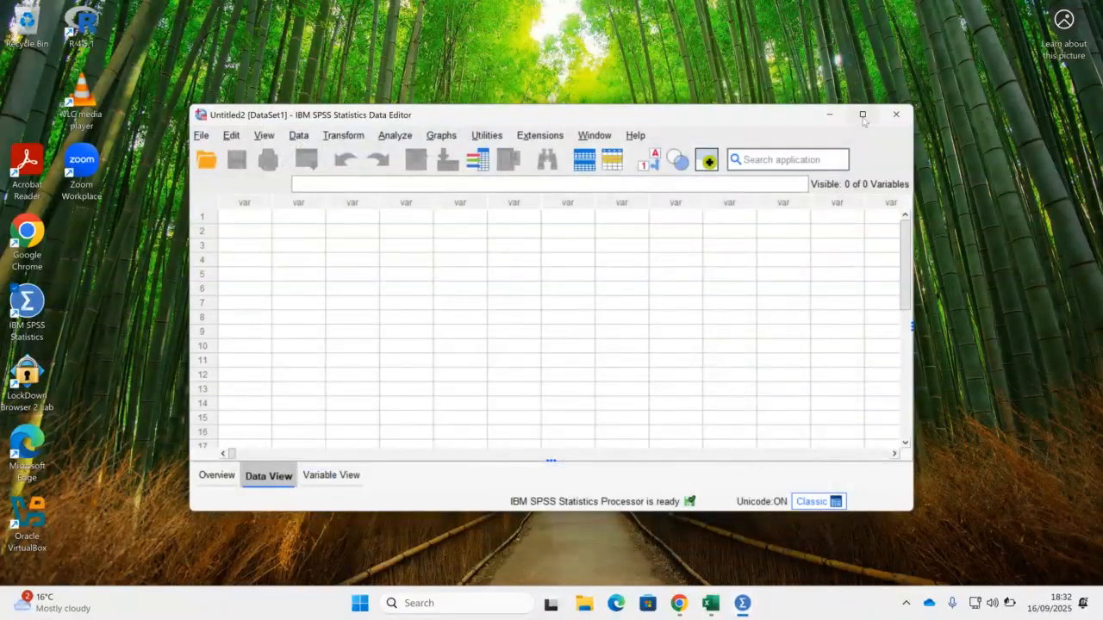
click(861, 114)
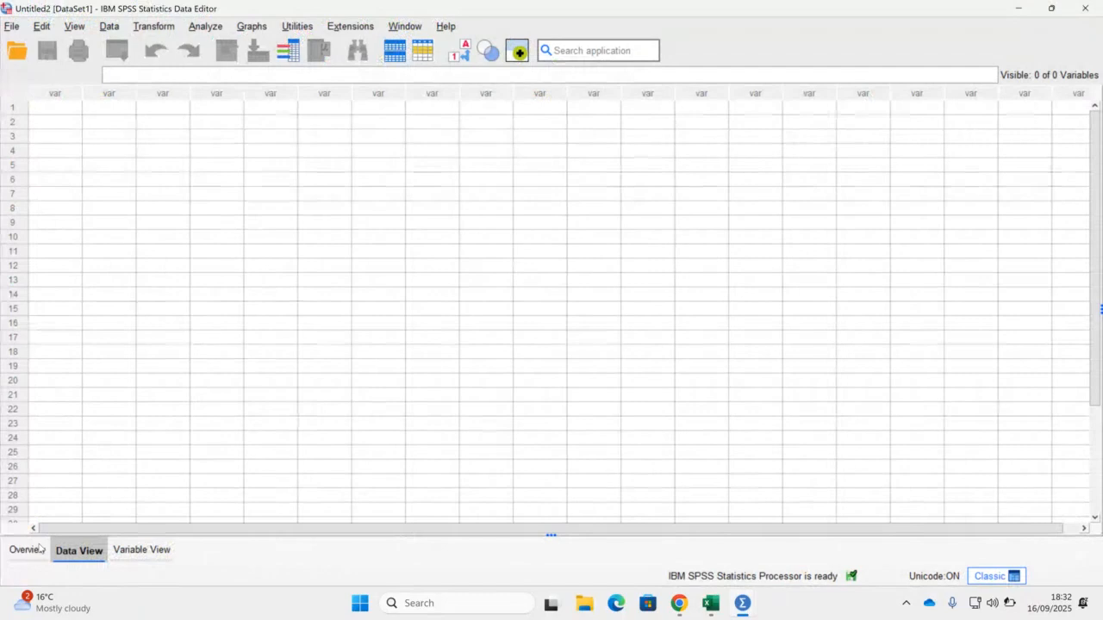
Compare the empty Data View and Variable View of the new dataset, ending in Variable View.
click(140, 551)
click(93, 555)
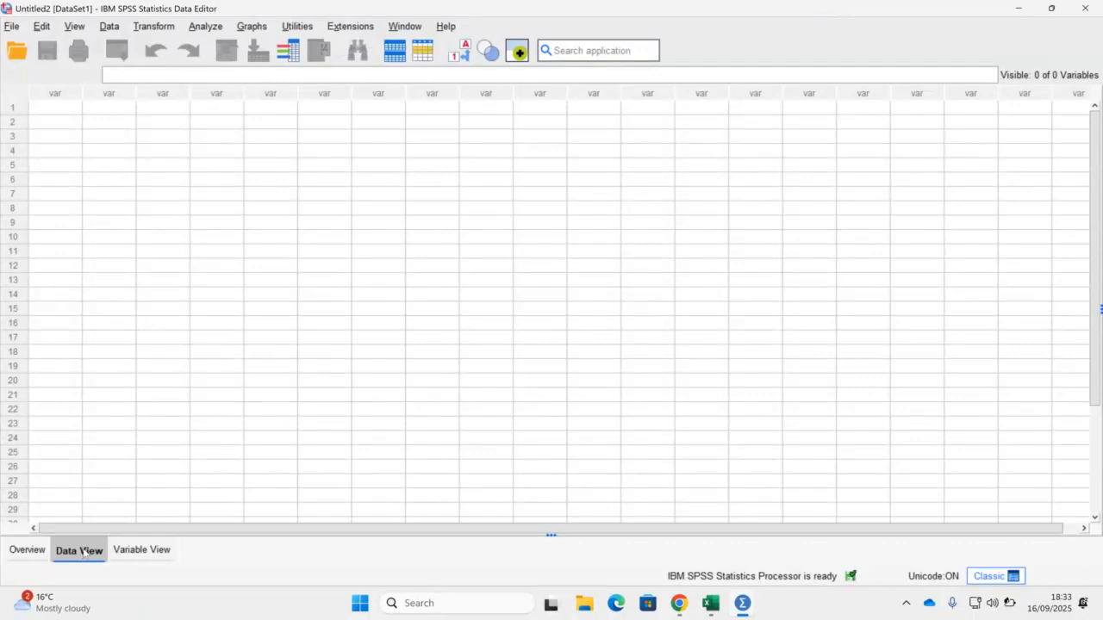
click(118, 553)
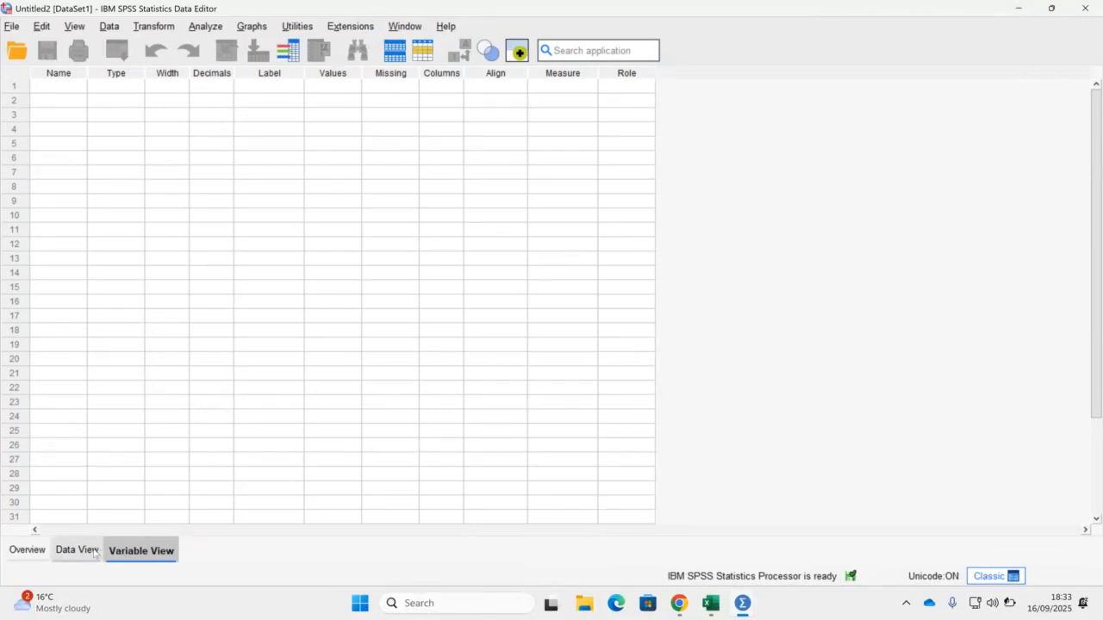
click(95, 553)
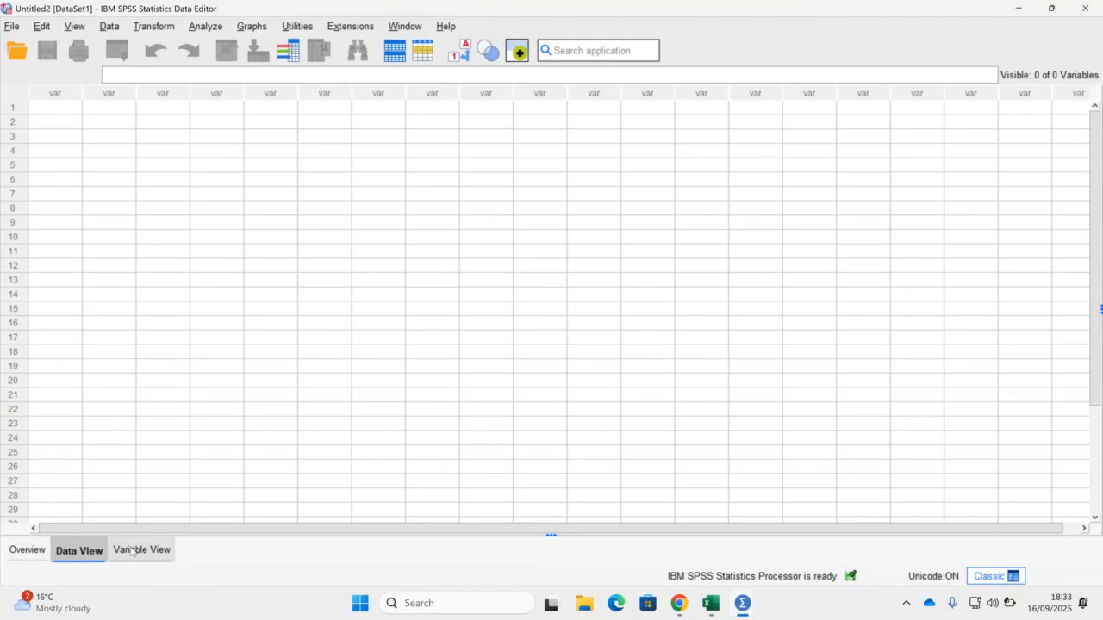
click(134, 552)
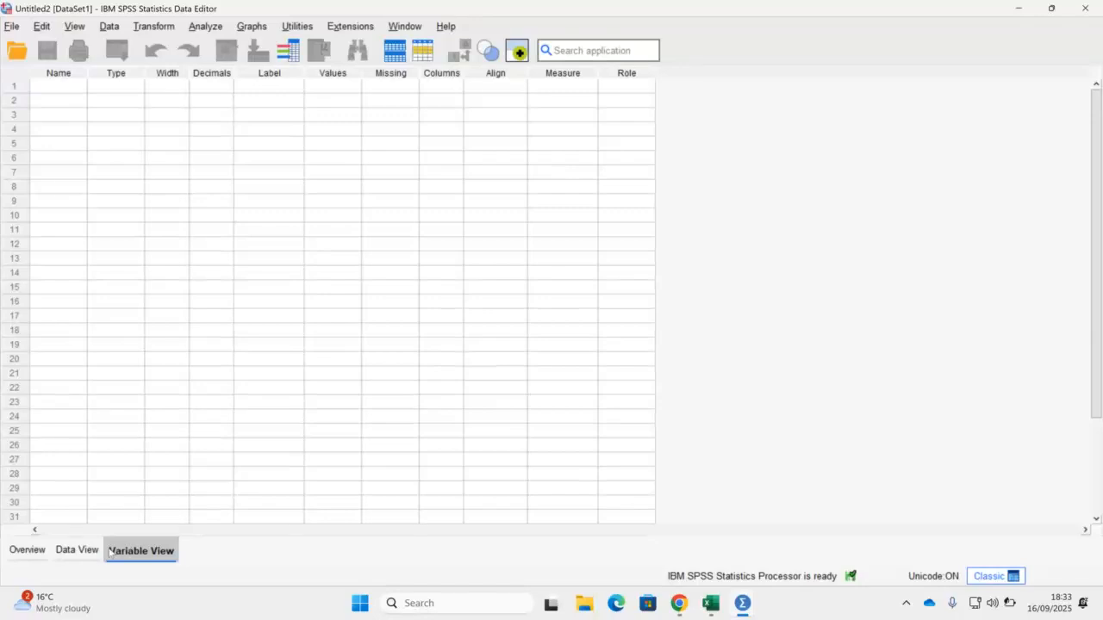
click(77, 549)
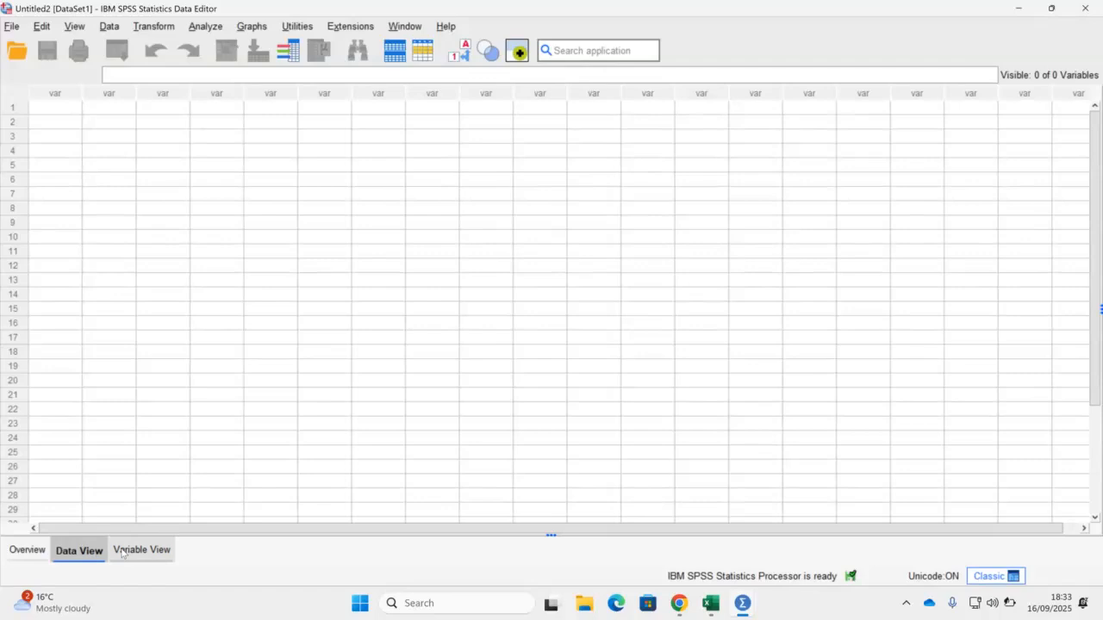
click(121, 553)
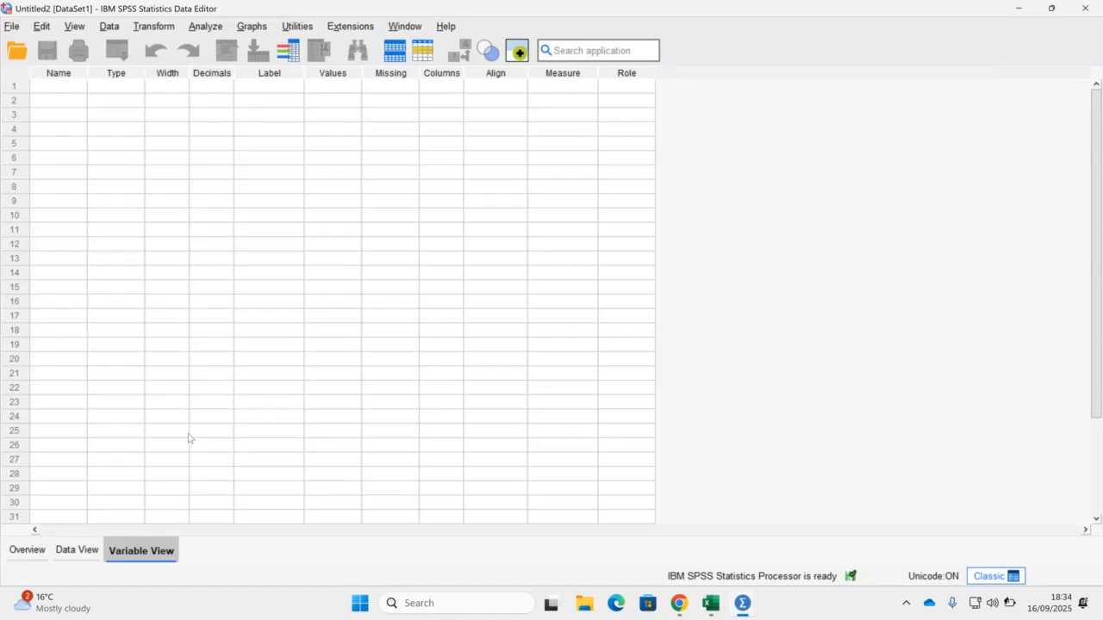
Switch to Excel to examine the Country column of the city data file, and return to the SPSS dataset.
click(710, 604)
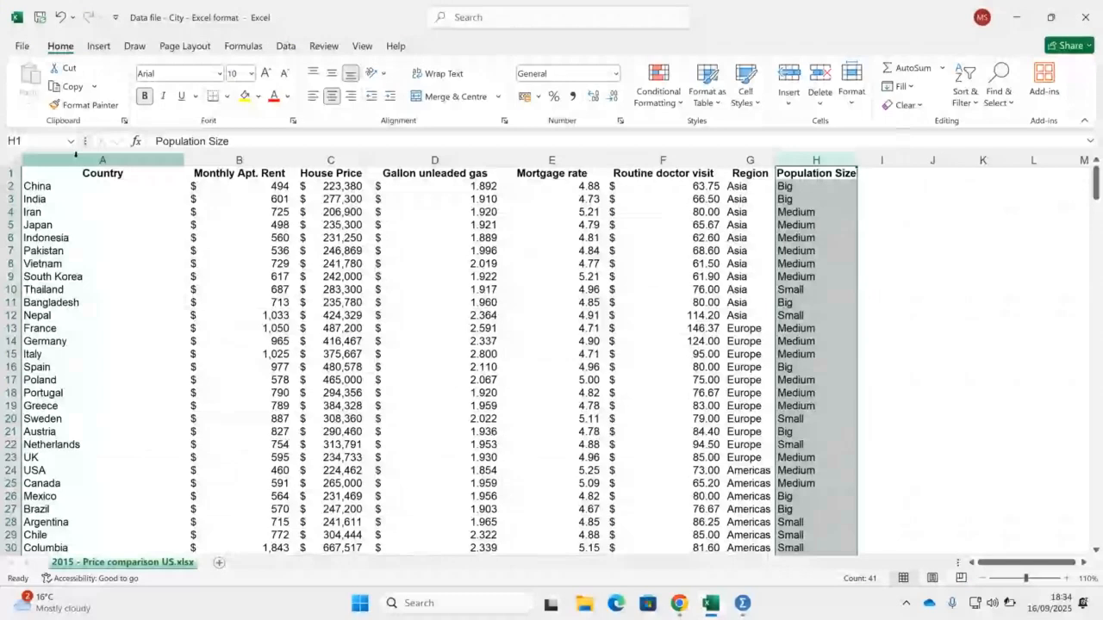
click(76, 155)
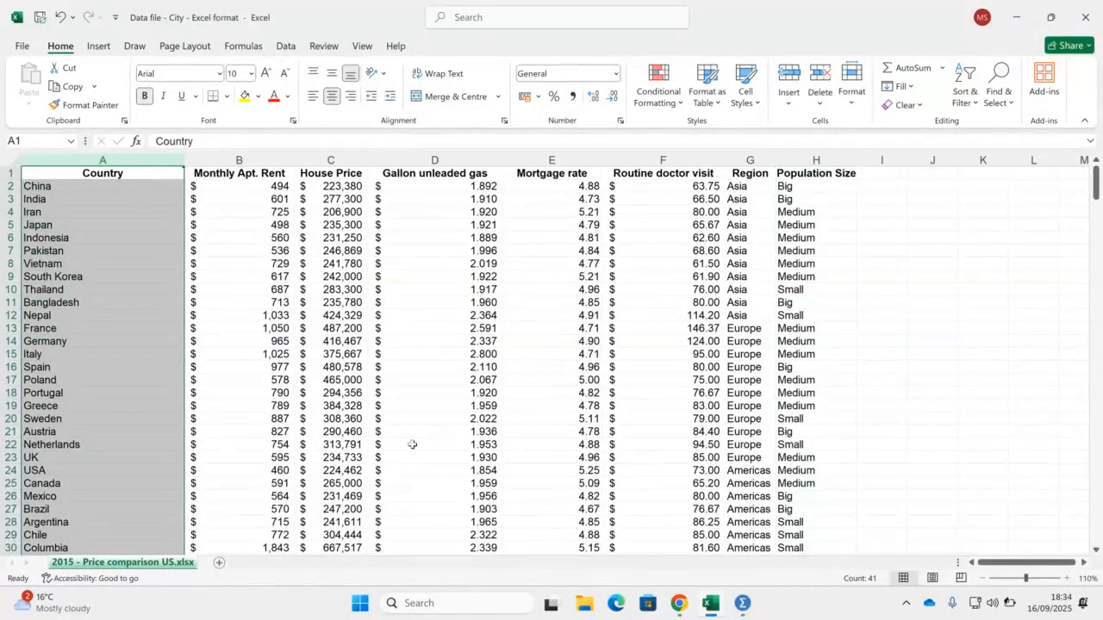
click(741, 603)
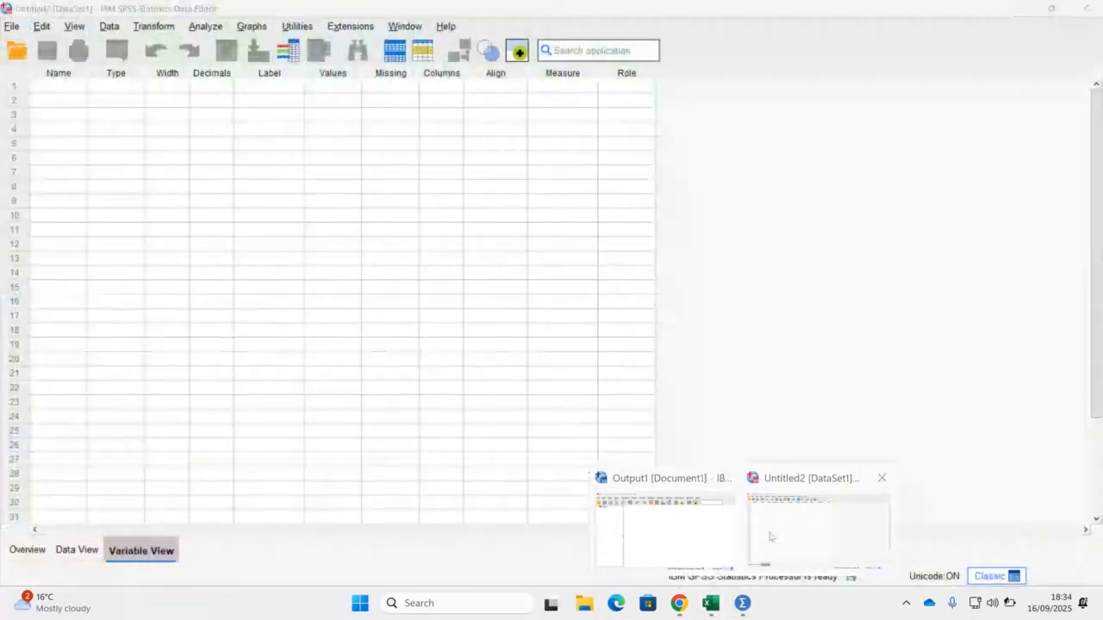
click(770, 536)
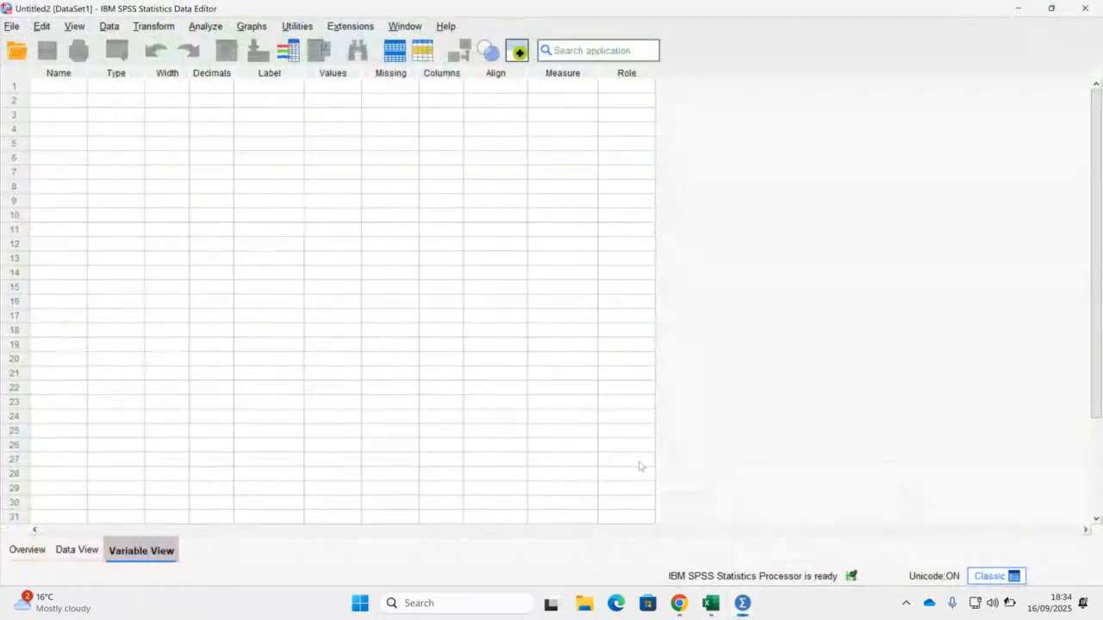
mouse_move(750, 608)
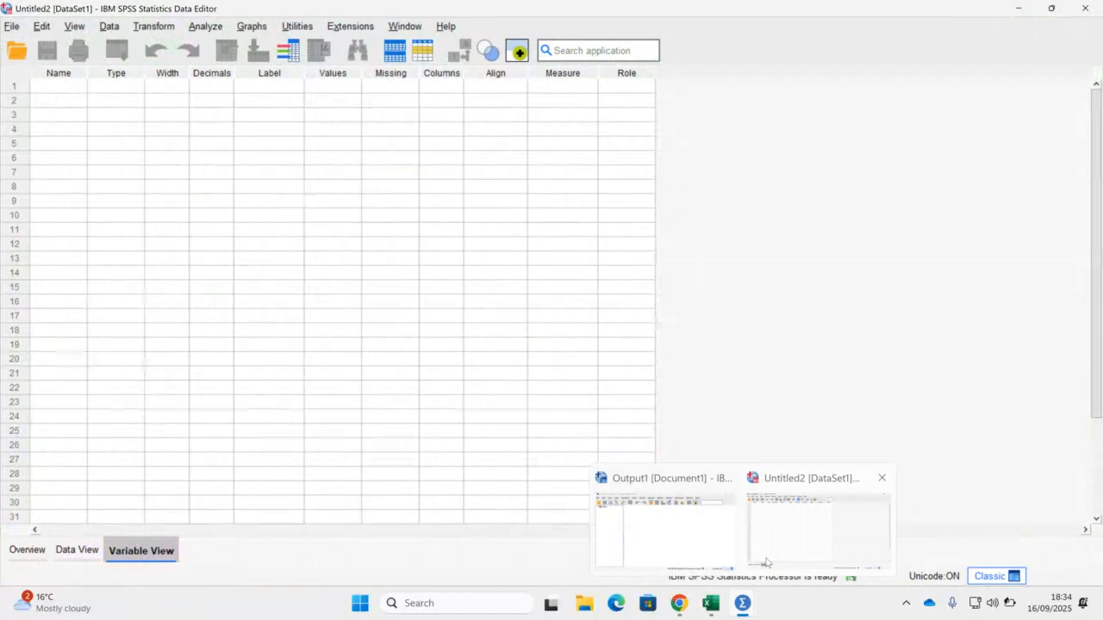
click(767, 524)
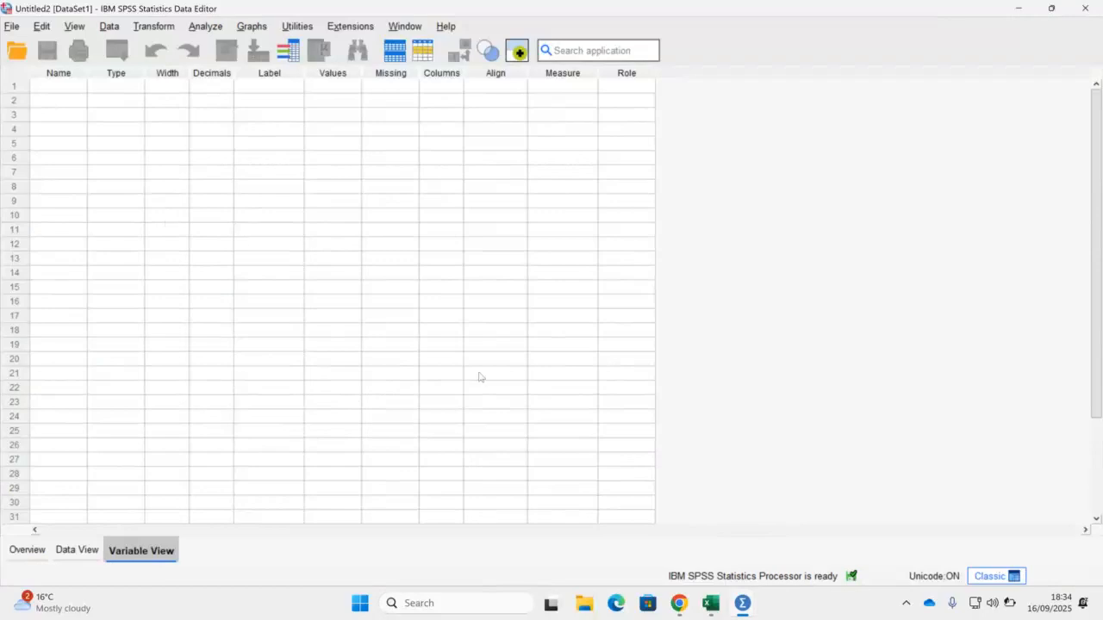
click(711, 608)
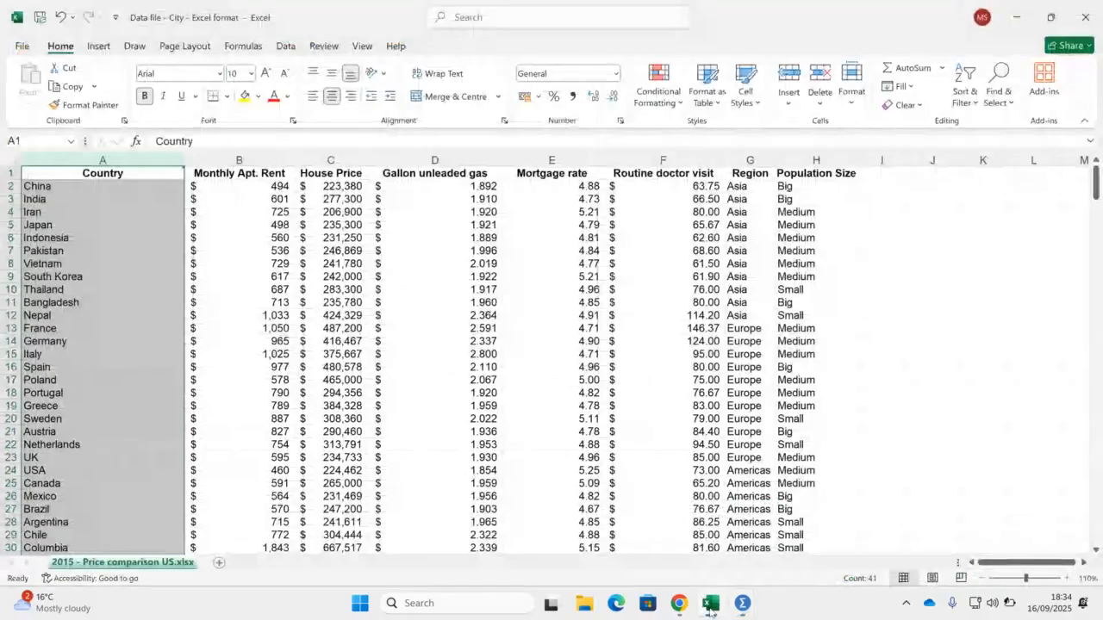
click(711, 607)
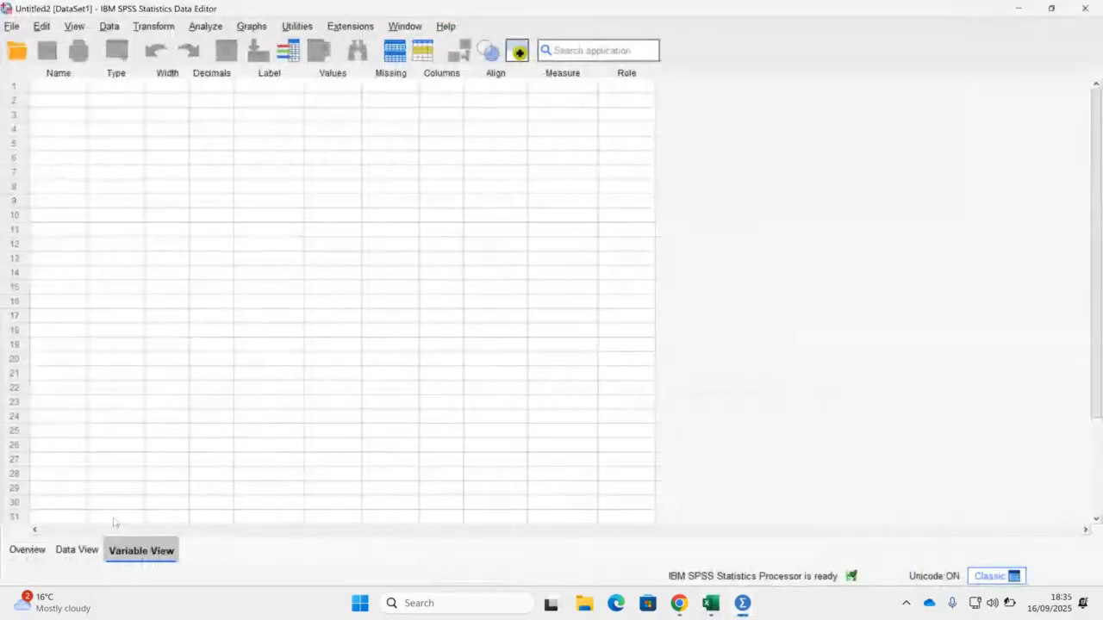
Define the first variable in Variable View with the name Country.
click(54, 90)
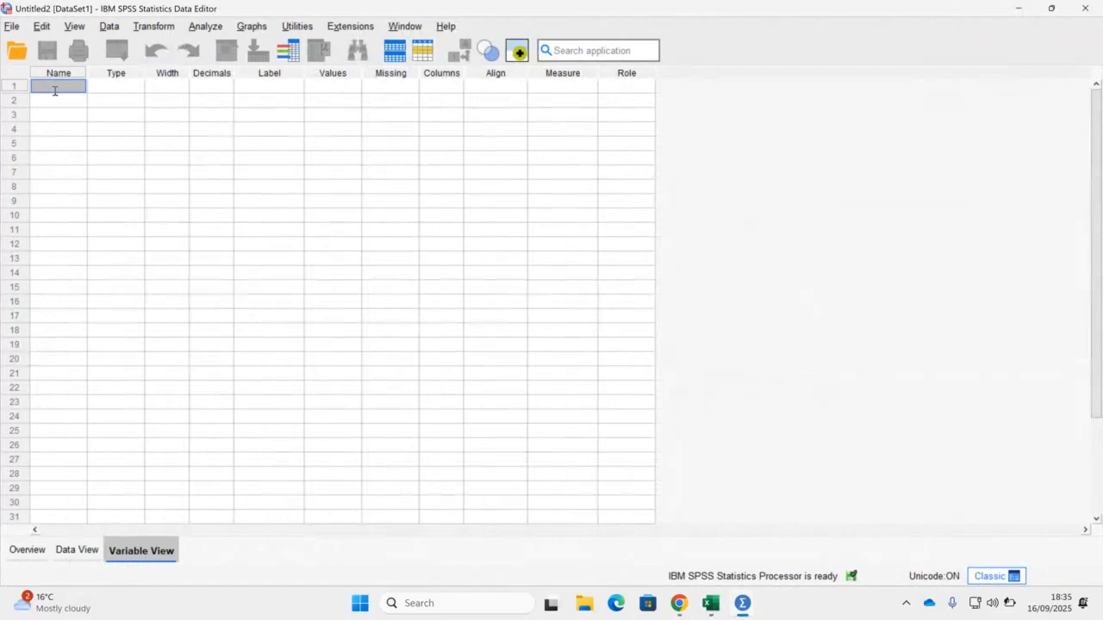
text(Country)
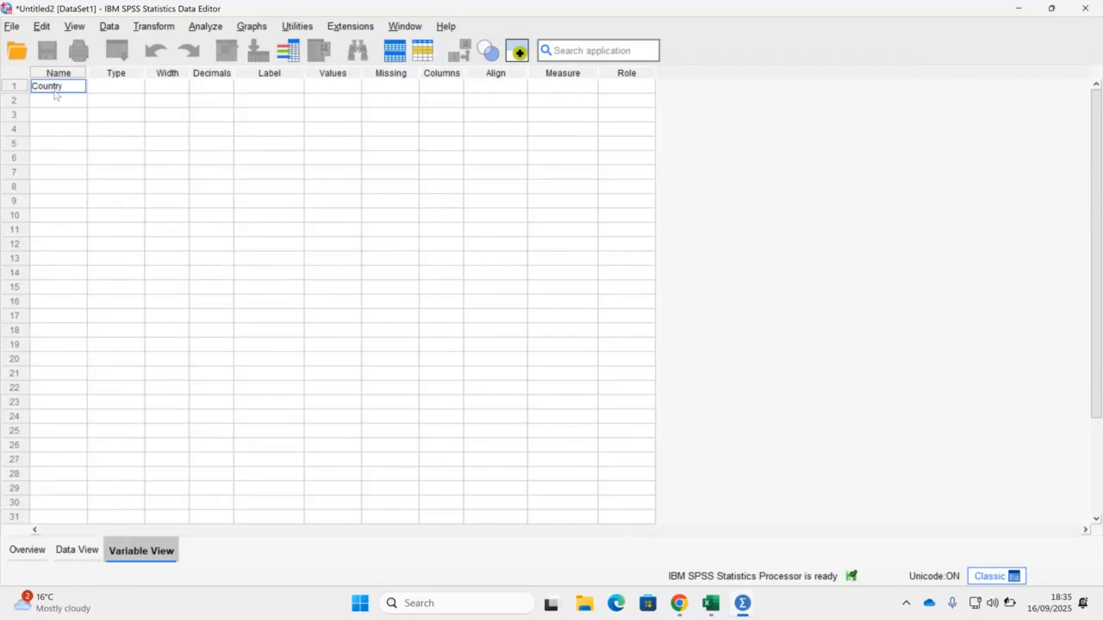
key(Return)
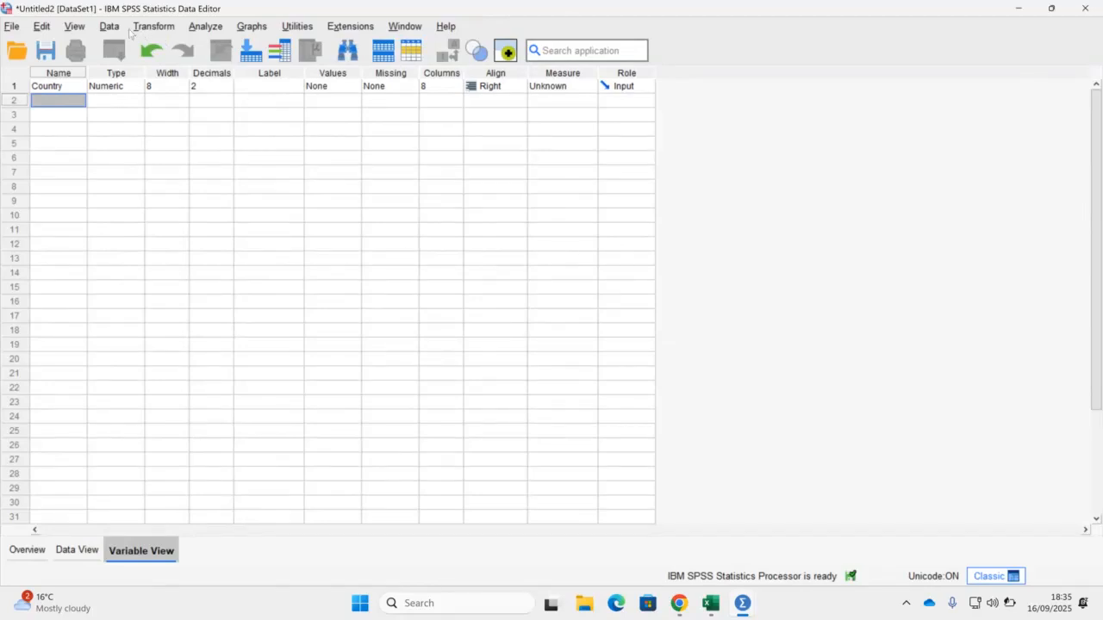
Set the Data Editor's font size to 20.
click(76, 26)
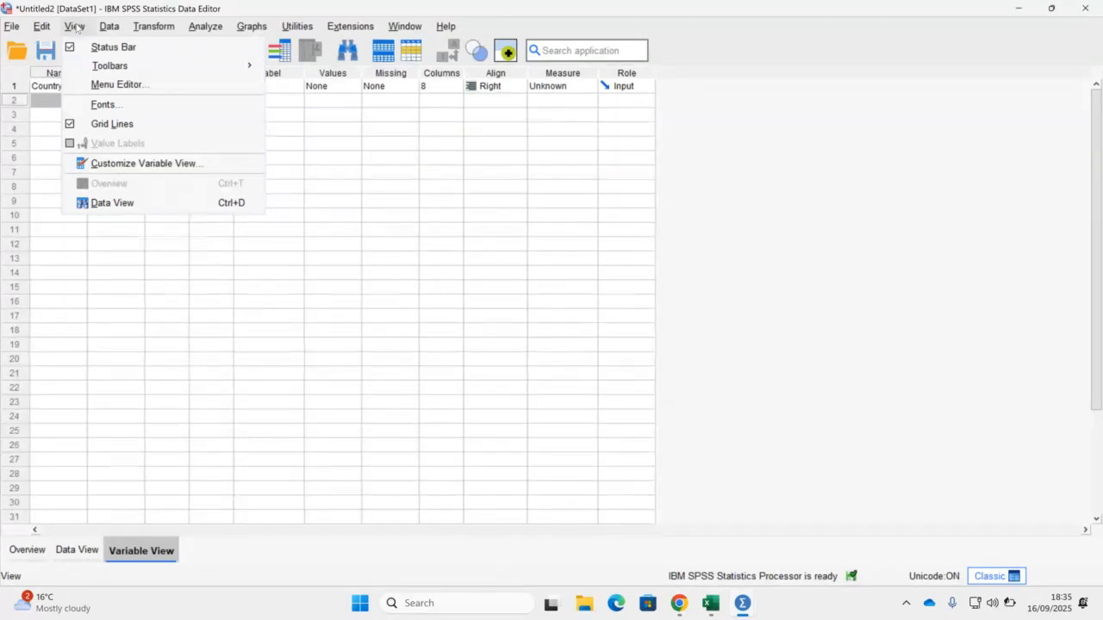
click(110, 105)
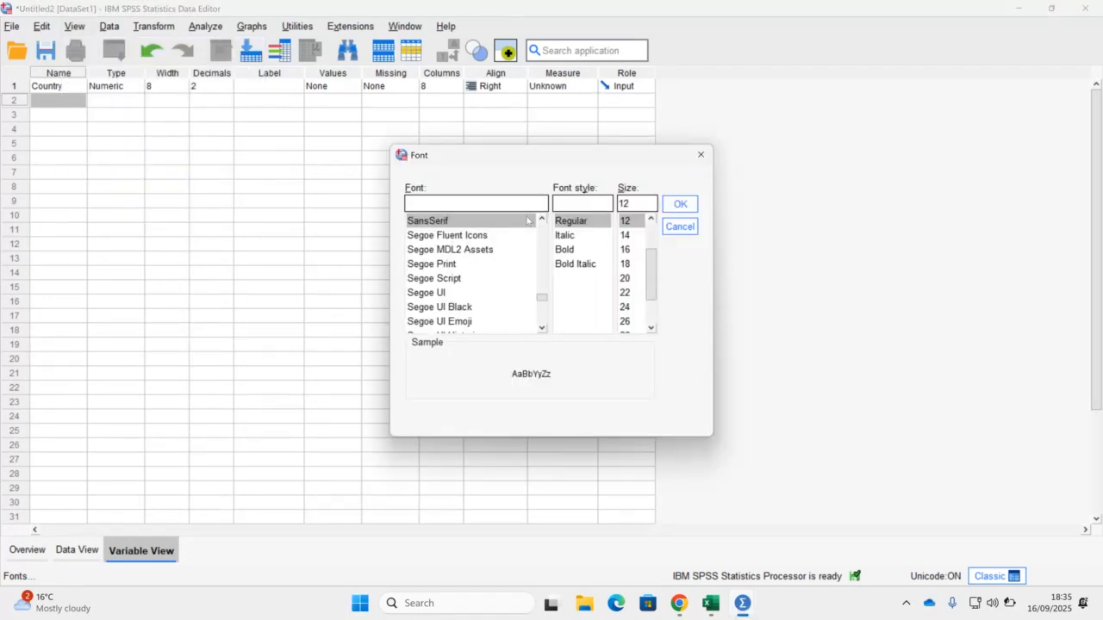
double_click(635, 203)
text(20)
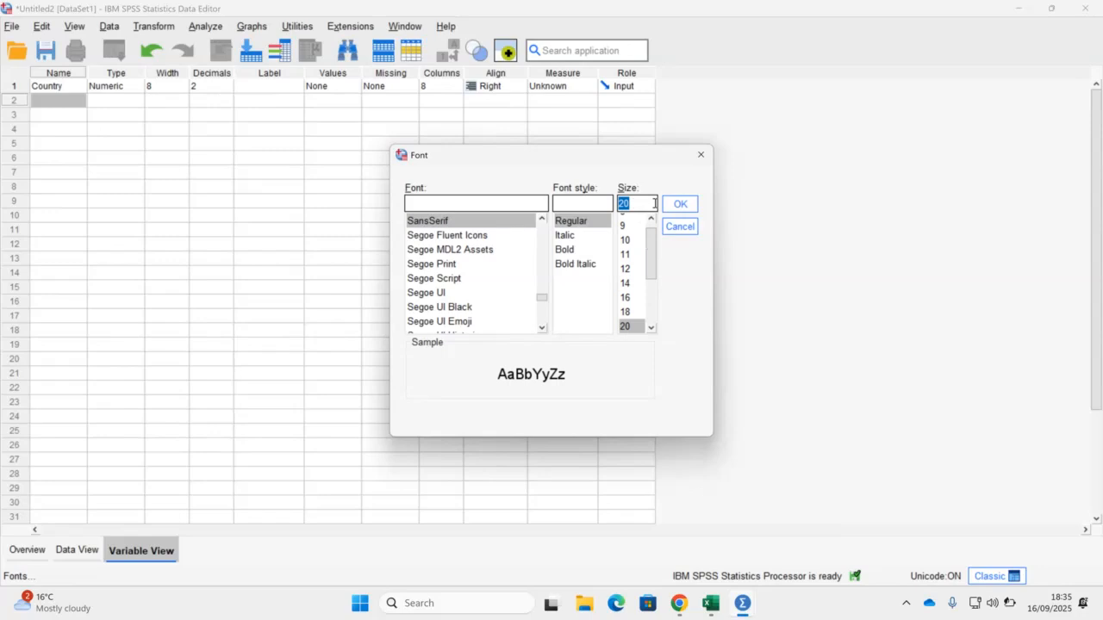
click(680, 205)
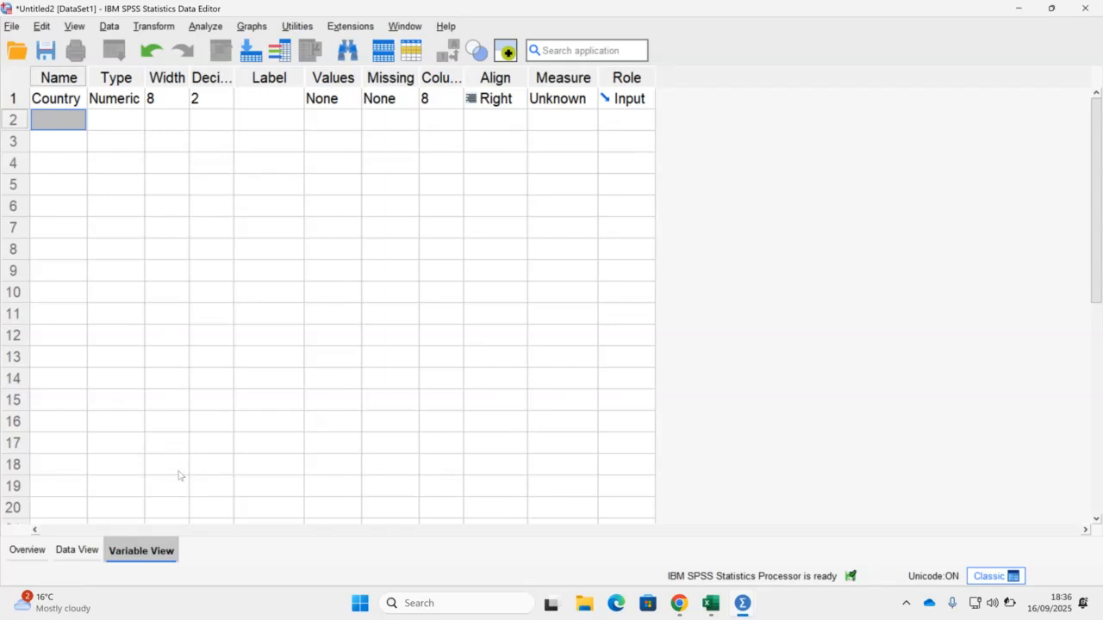
Check how the Country variable appears as a column heading in Data View.
click(78, 550)
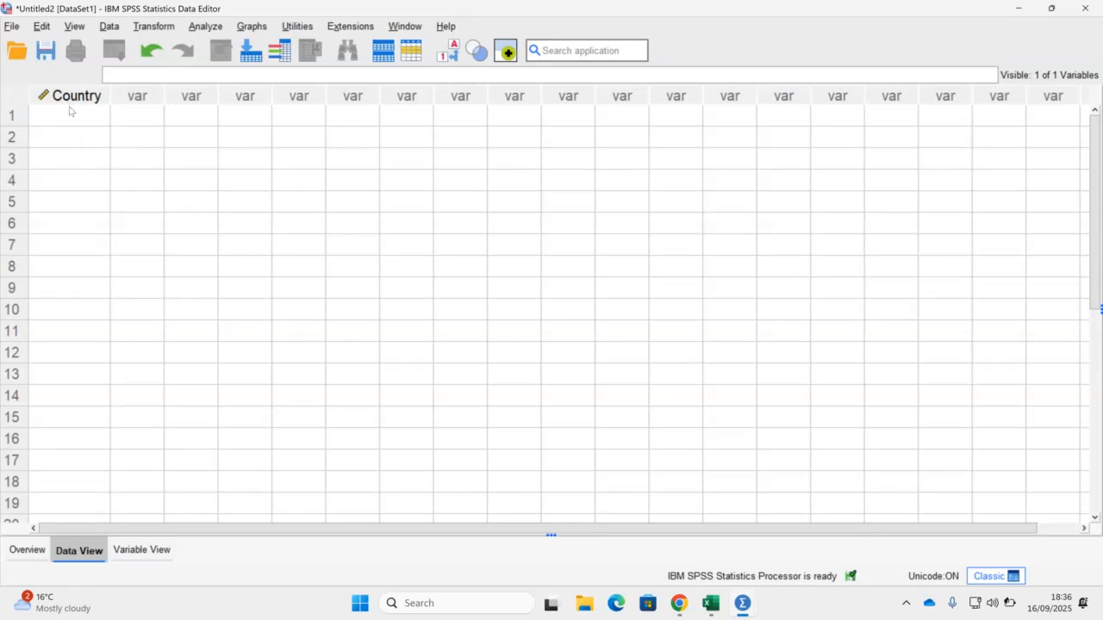
click(140, 549)
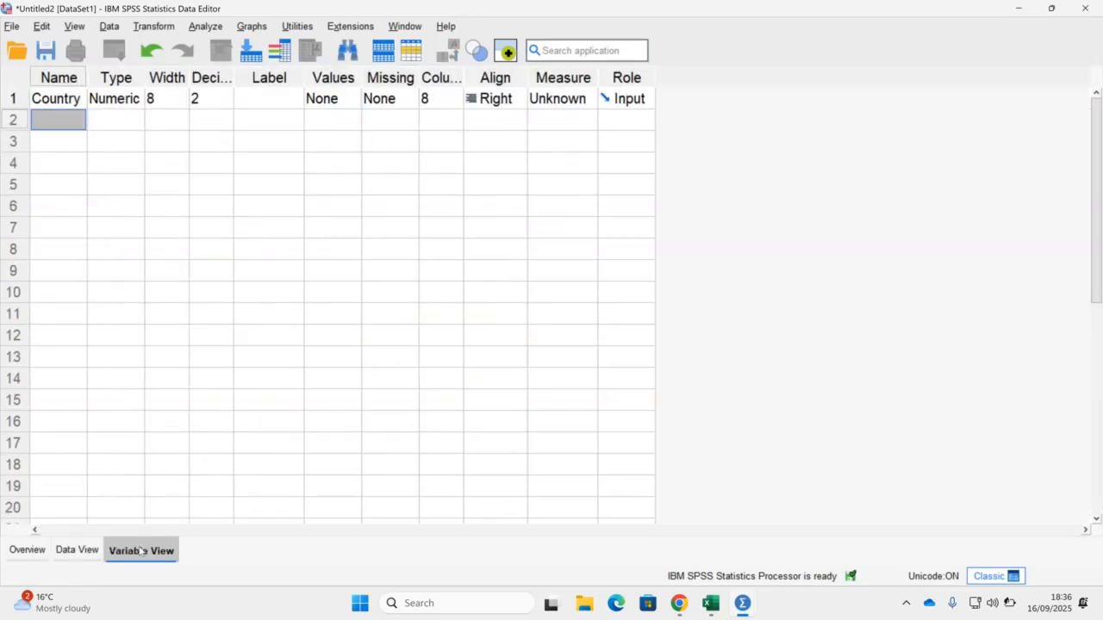
click(84, 550)
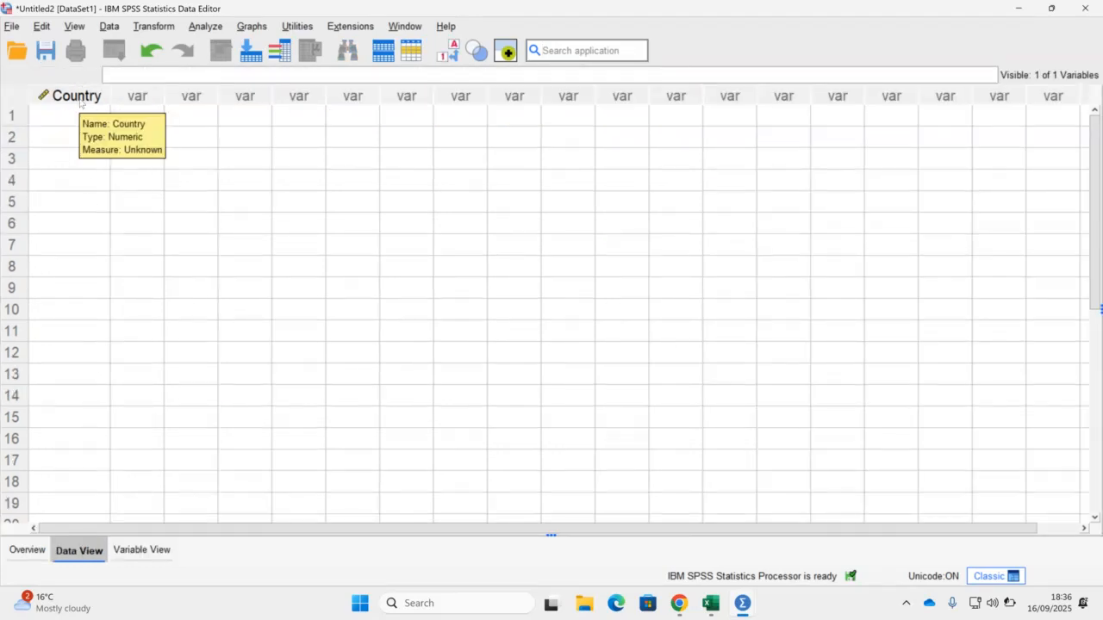
Set the type of the Country variable to String in Variable View.
click(153, 553)
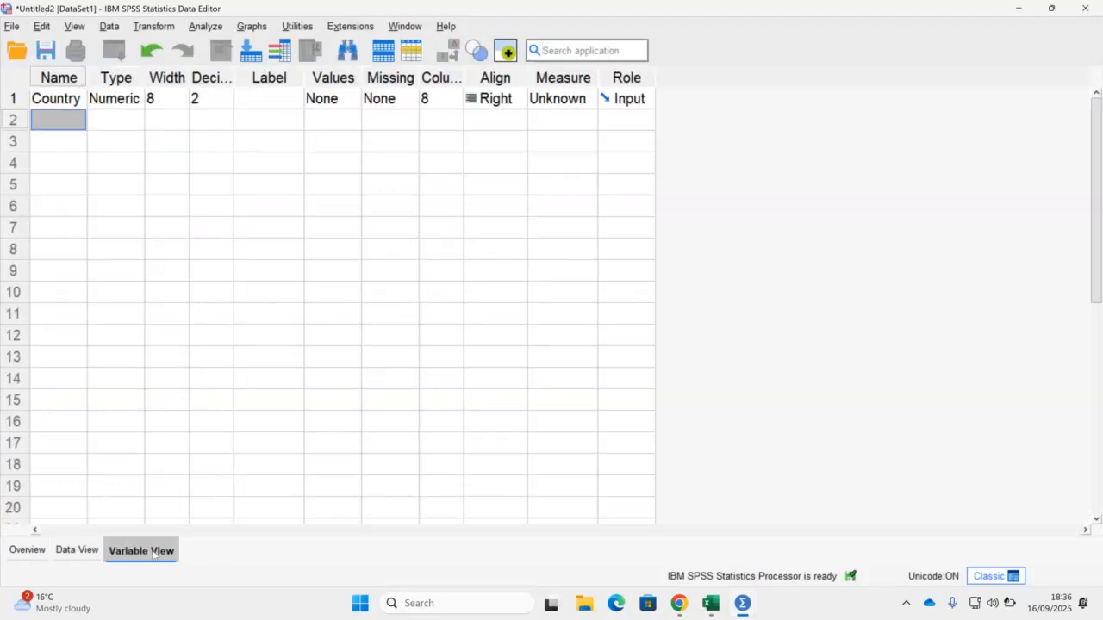
click(131, 100)
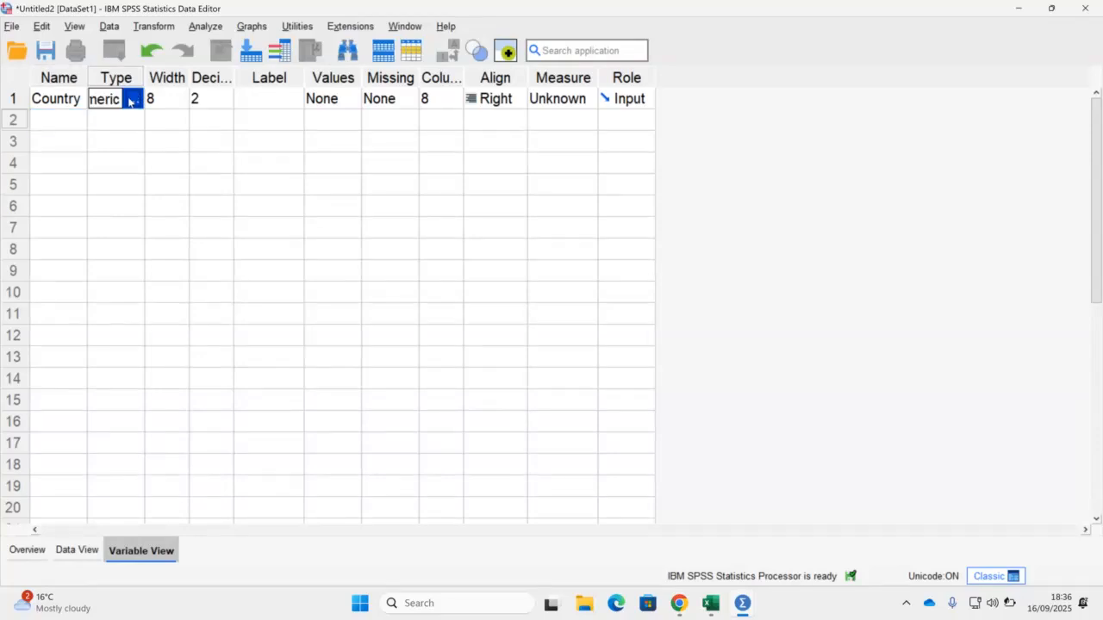
click(131, 100)
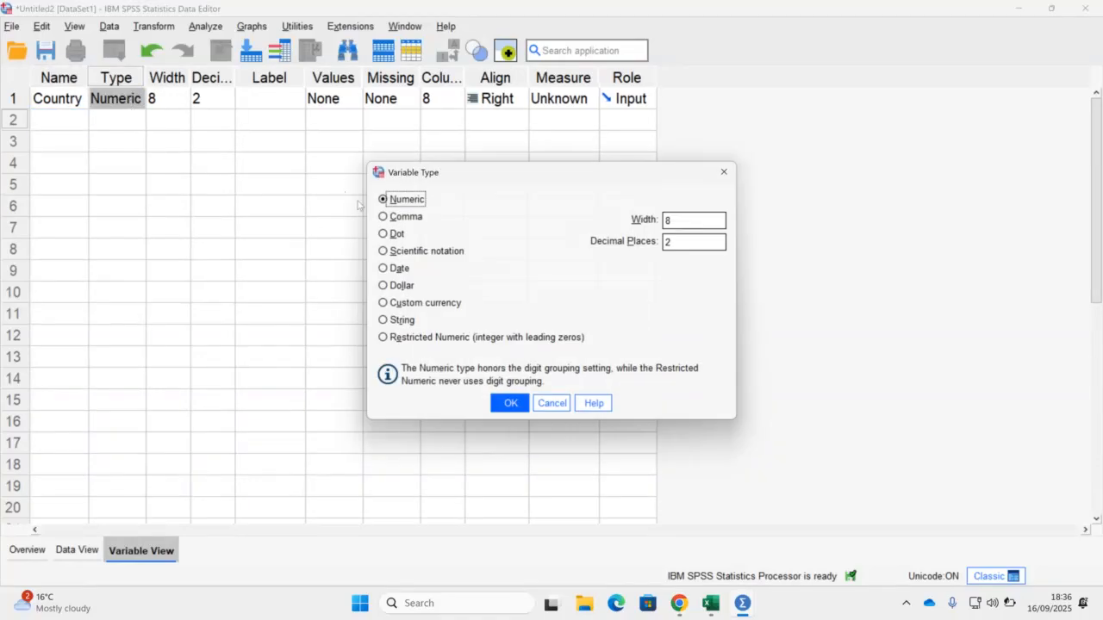
click(385, 321)
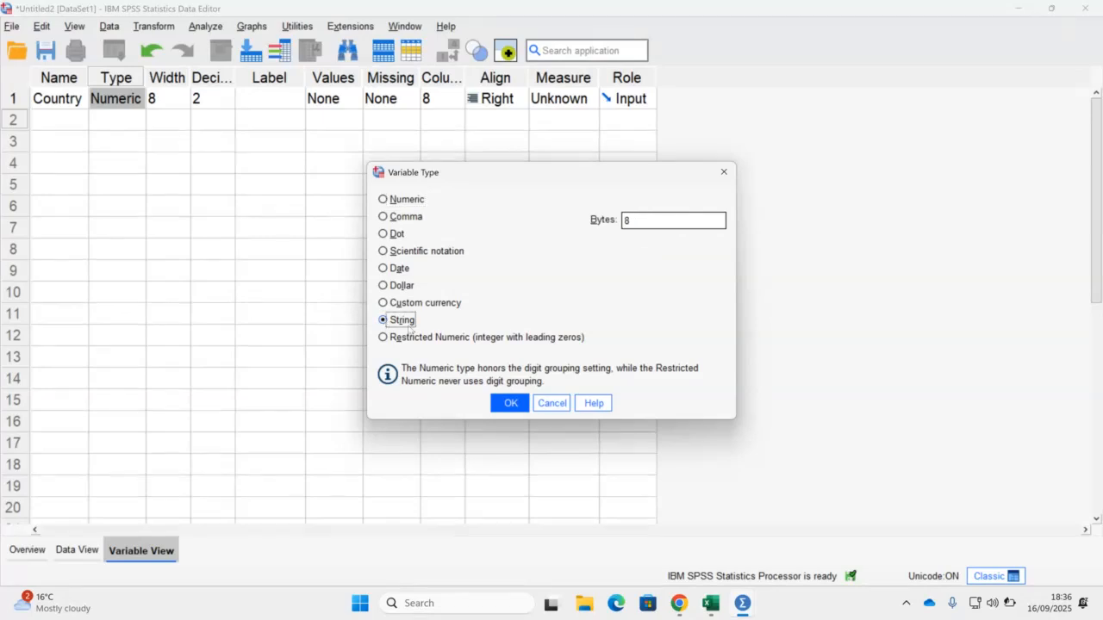
click(511, 405)
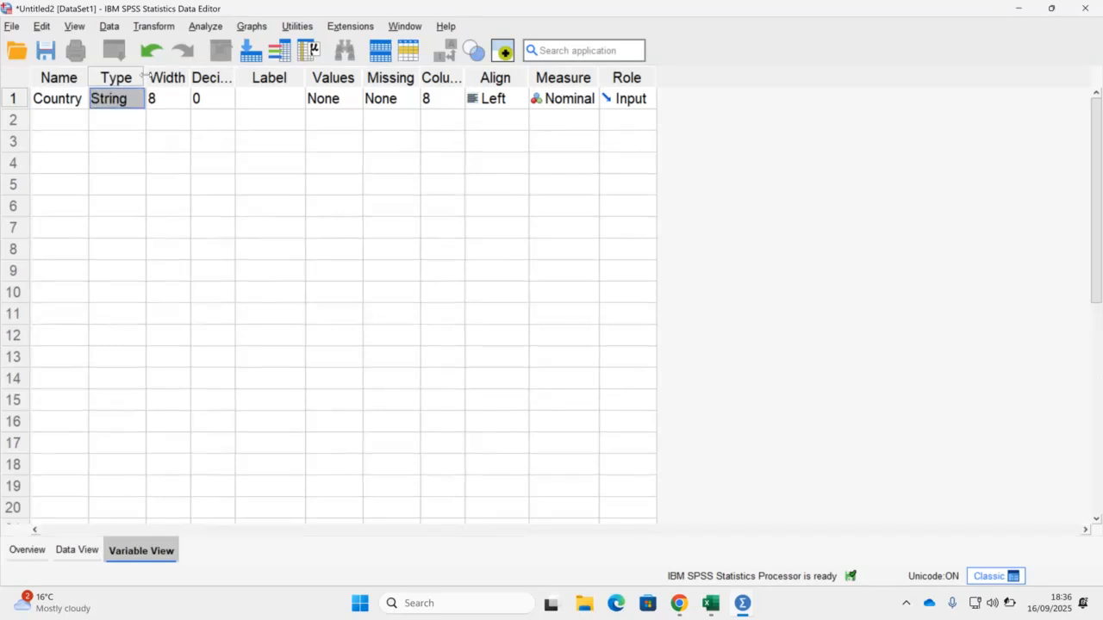
Widen the Type column in Variable View and confirm String as the Country variable's type.
drag(145, 76, 229, 77)
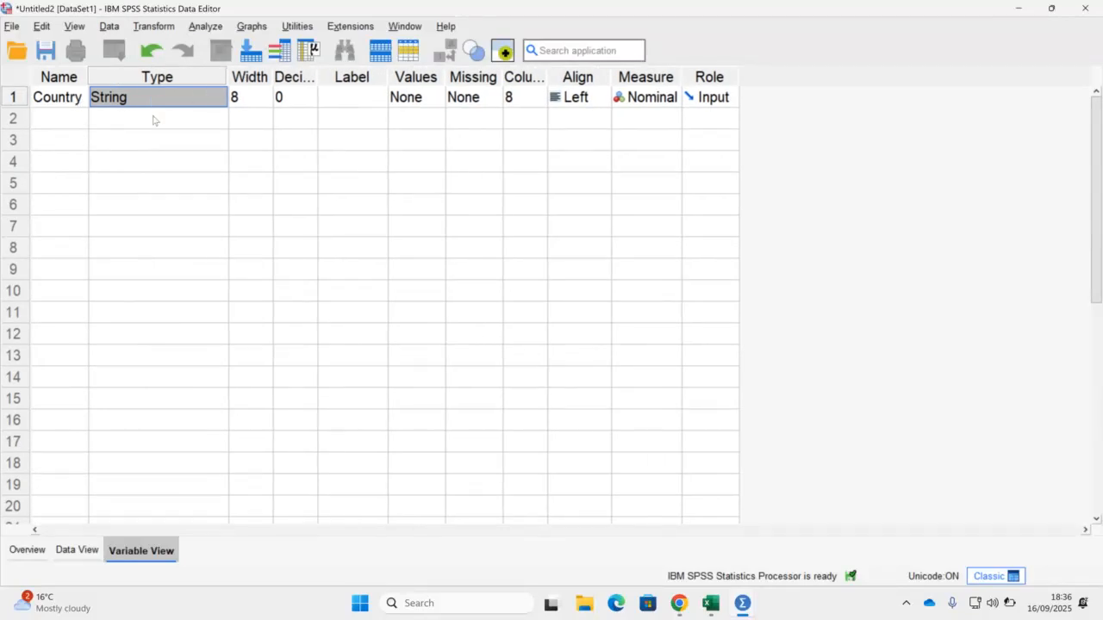
click(216, 101)
click(216, 101)
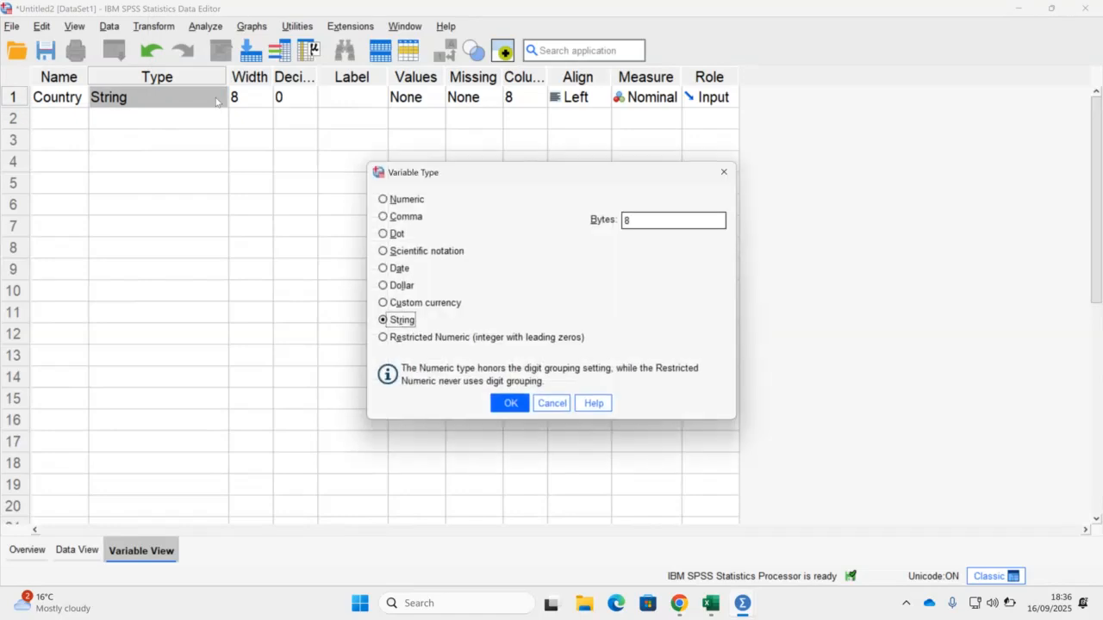
click(509, 403)
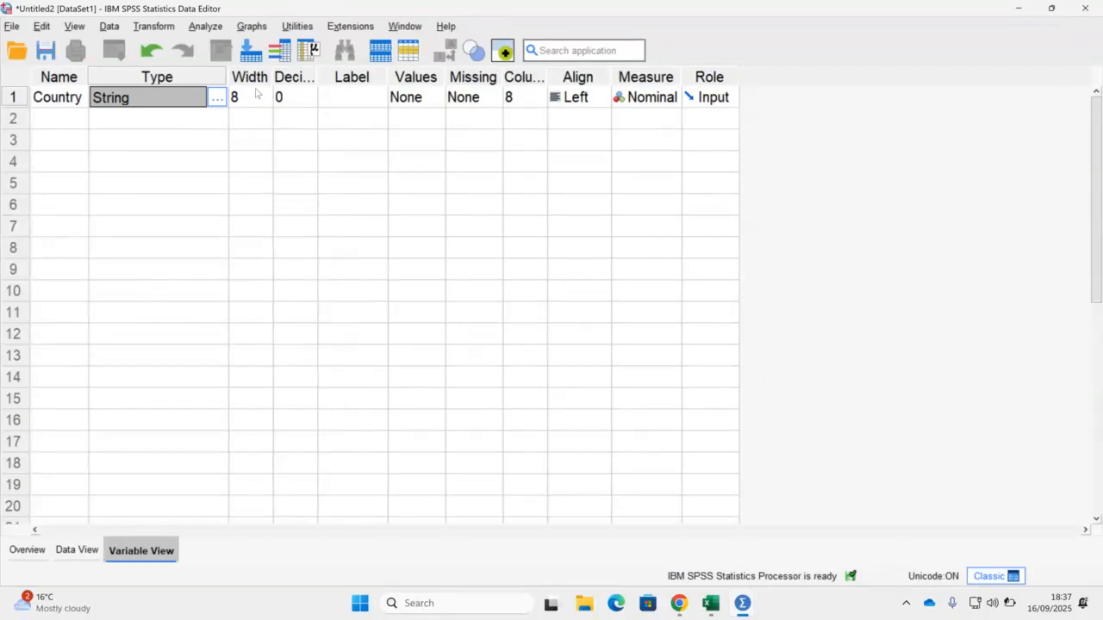
Set the Country variable's width to 15 and check its column in Data View.
click(78, 550)
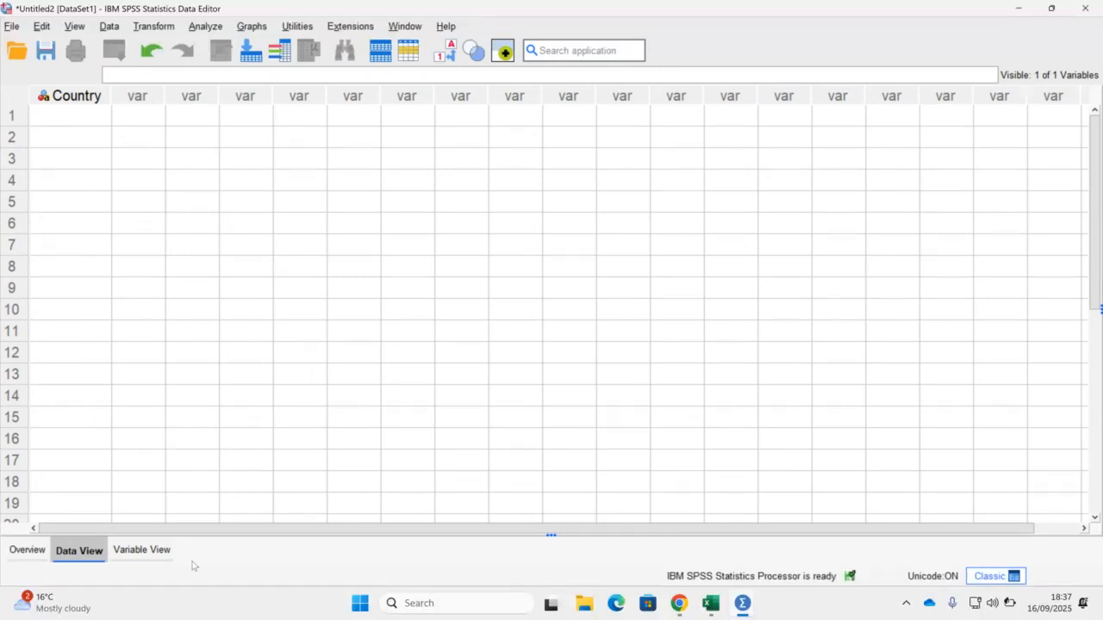
click(147, 552)
click(244, 98)
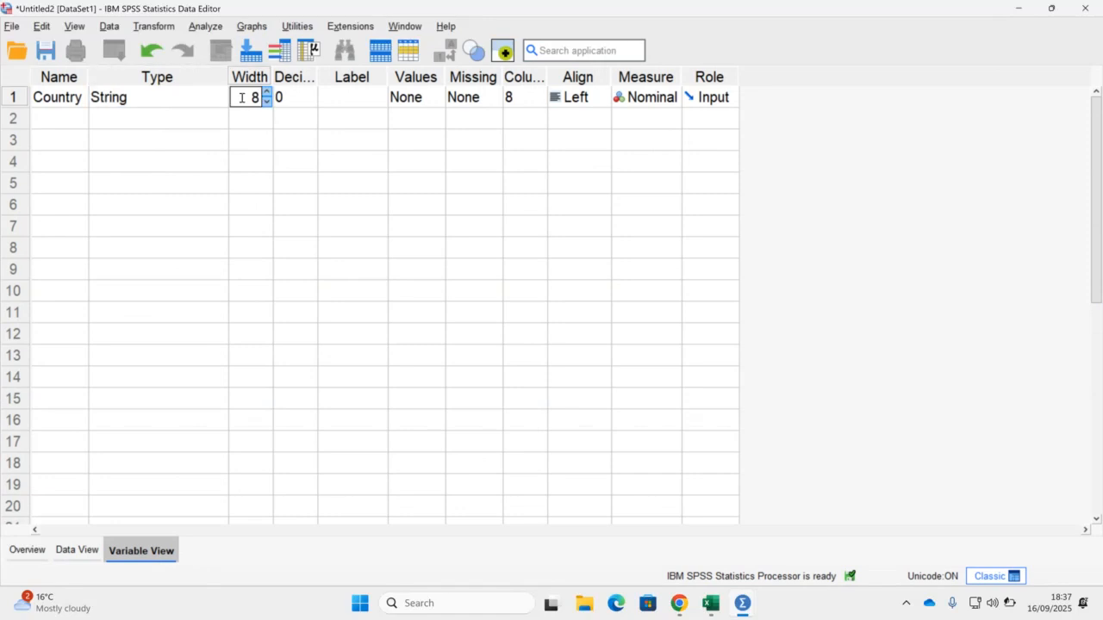
double_click(255, 97)
click(266, 93)
click(266, 93)
click(266, 93)
click(266, 93)
click(266, 93)
click(266, 93)
click(266, 93)
click(77, 550)
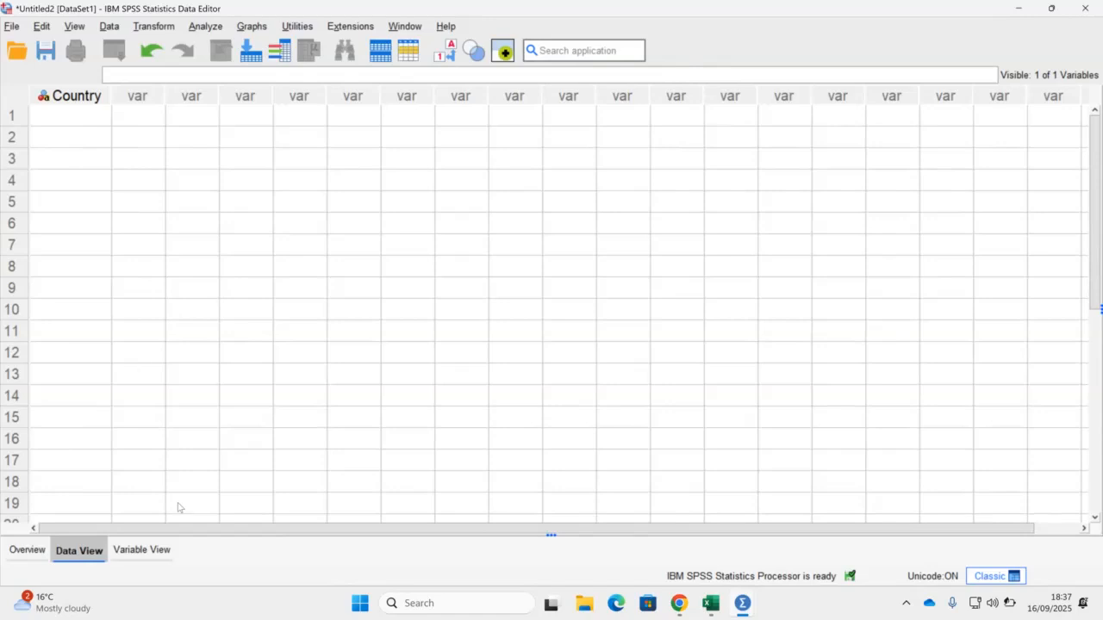
click(153, 556)
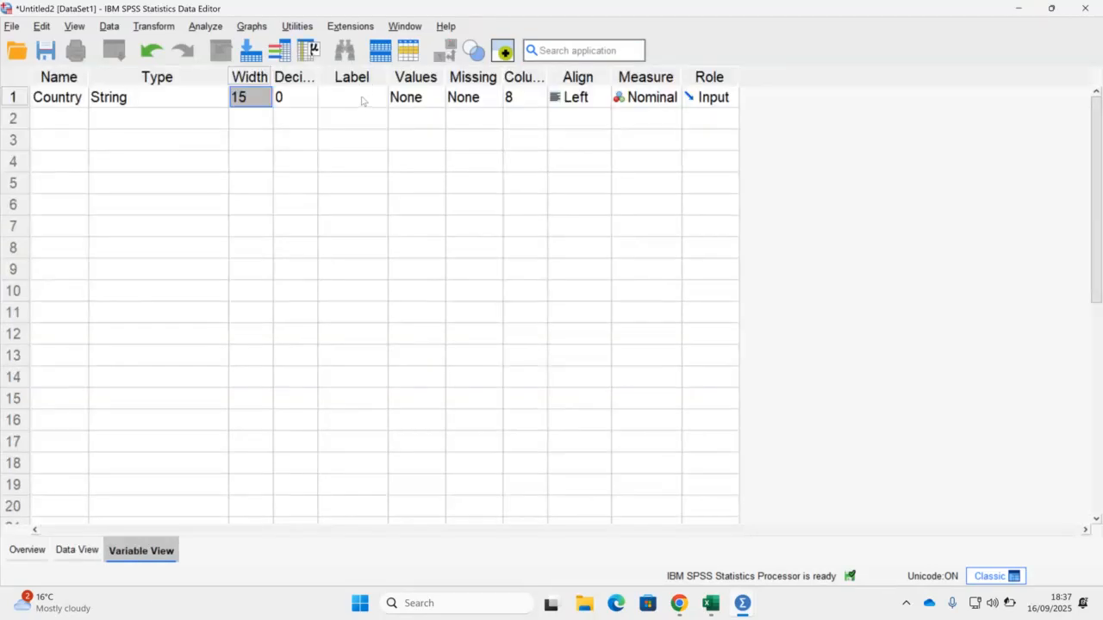
click(362, 98)
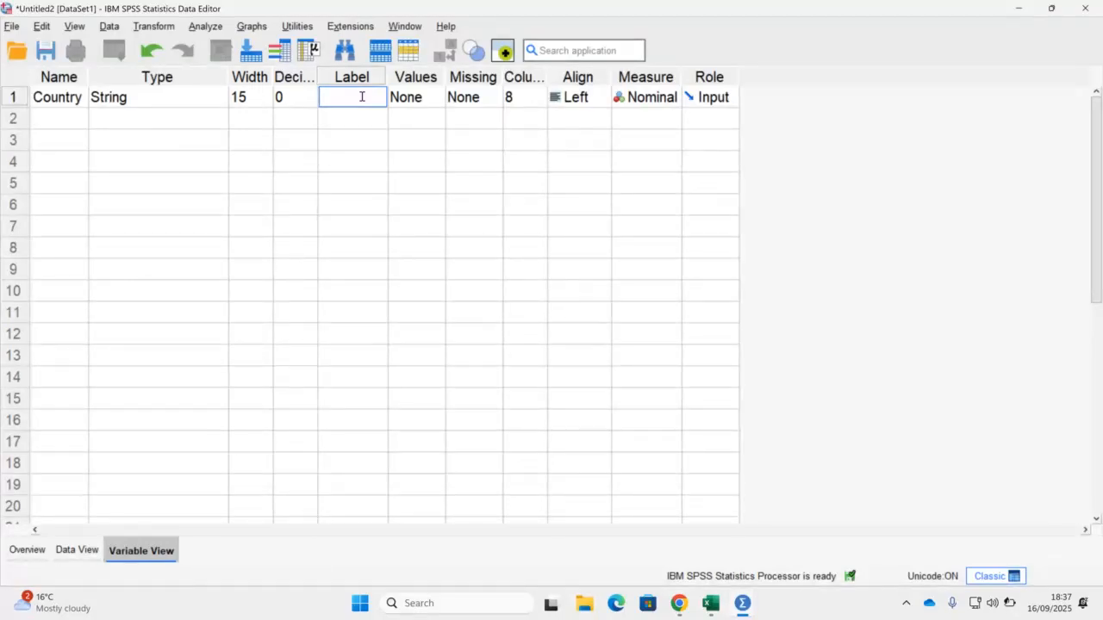
text(This is the name)
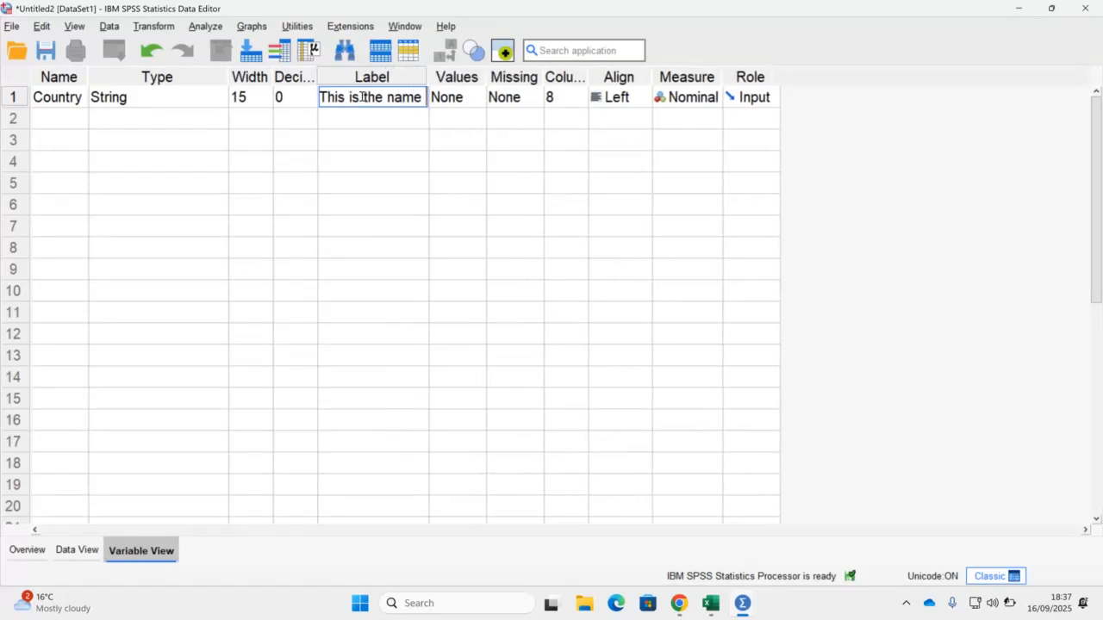
key(BackSpace)
key(BackSpace)
key(BackSpace)
key(BackSpace)
key(BackSpace)
key(BackSpace)
key(BackSpace)
key(BackSpace)
key(BackSpace)
key(BackSpace)
key(BackSpace)
key(BackSpace)
key(BackSpace)
key(BackSpace)
key(BackSpace)
key(BackSpace)
key(BackSpace)
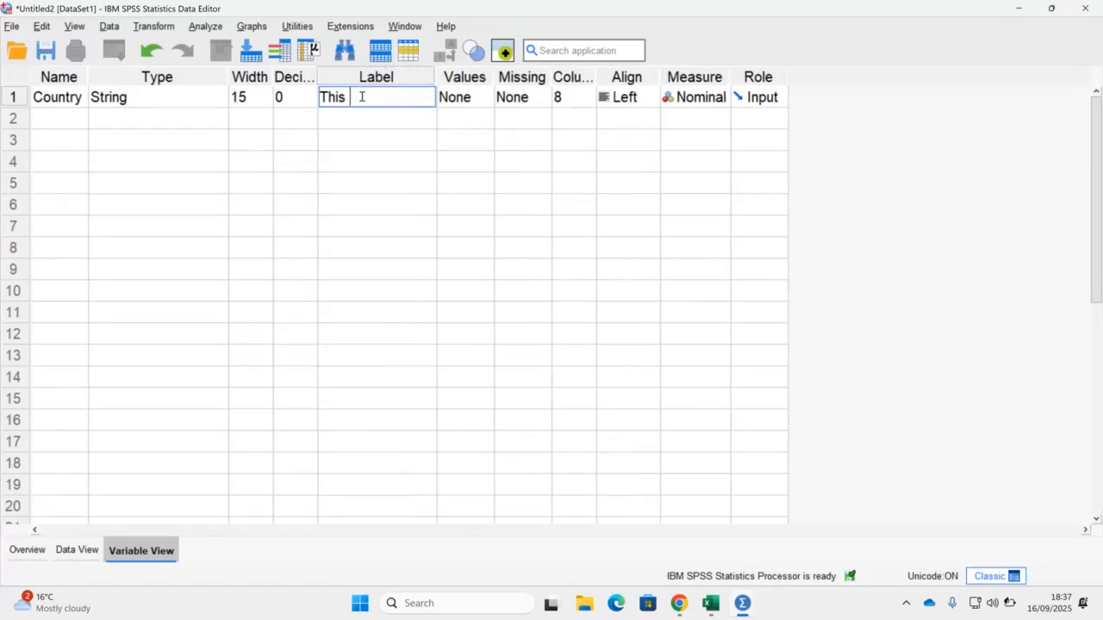
Give the Country variable the label Country Names and choose Nominal as its measure.
text(Coun)
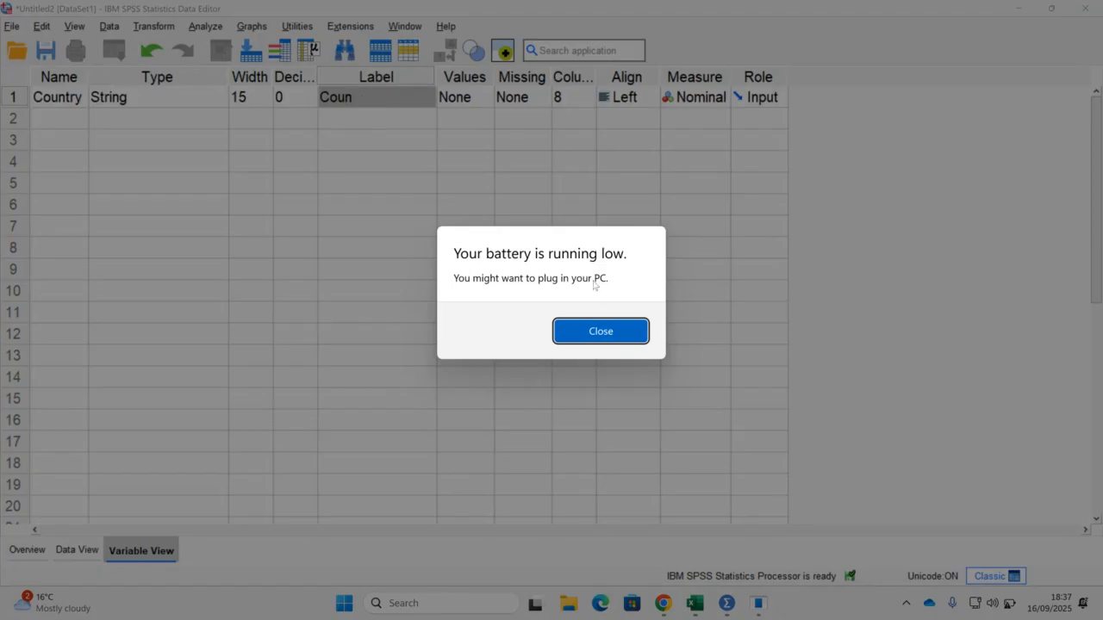
click(601, 330)
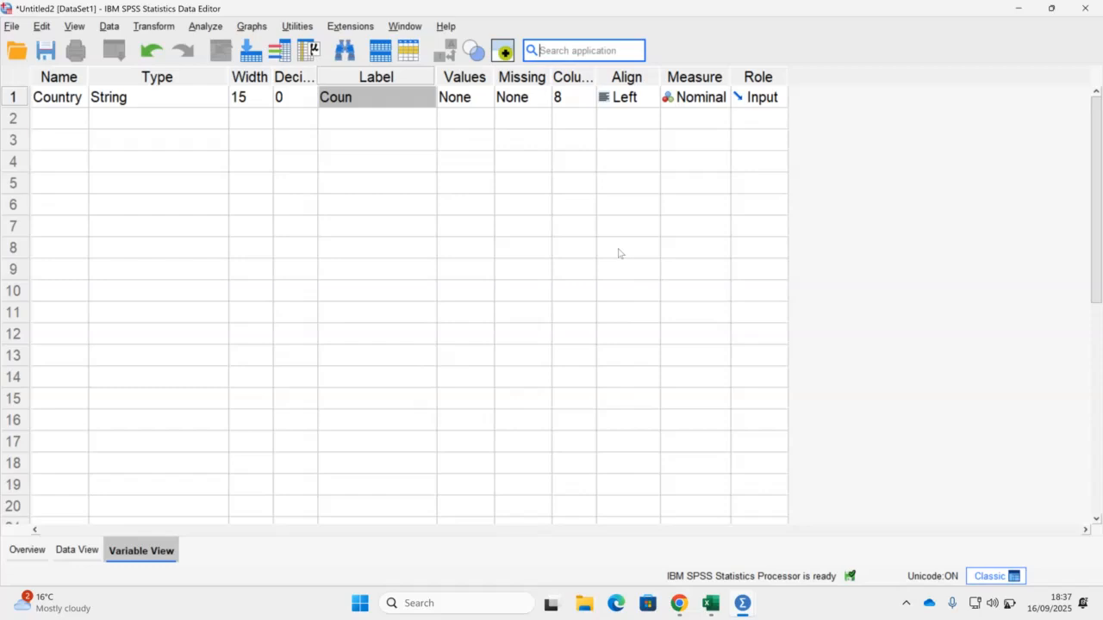
click(389, 99)
text(try )
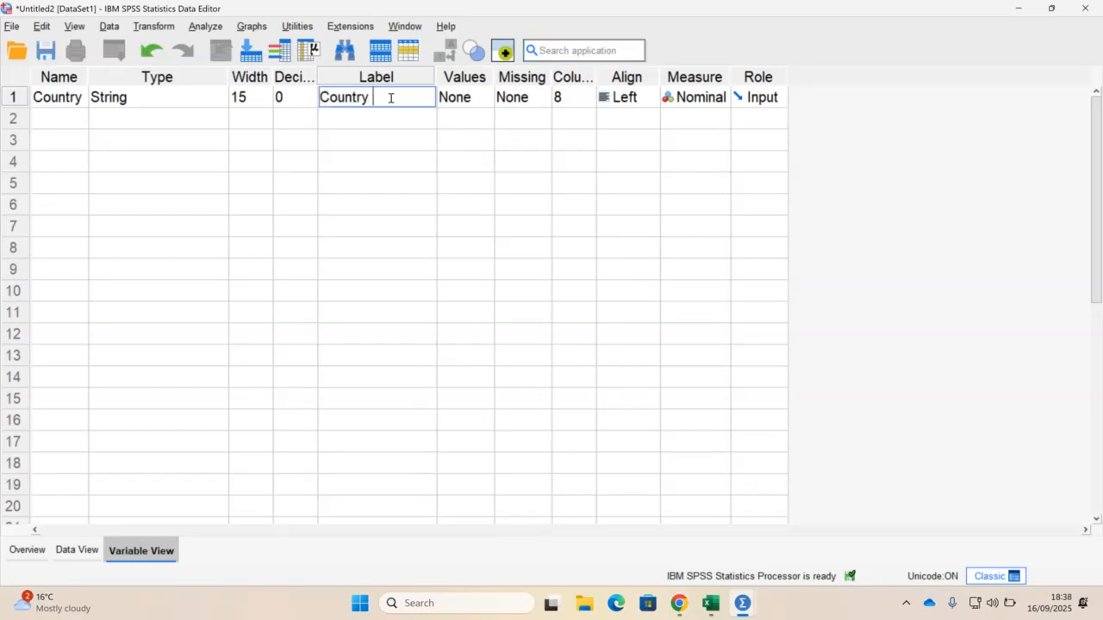
text(Names)
click(719, 100)
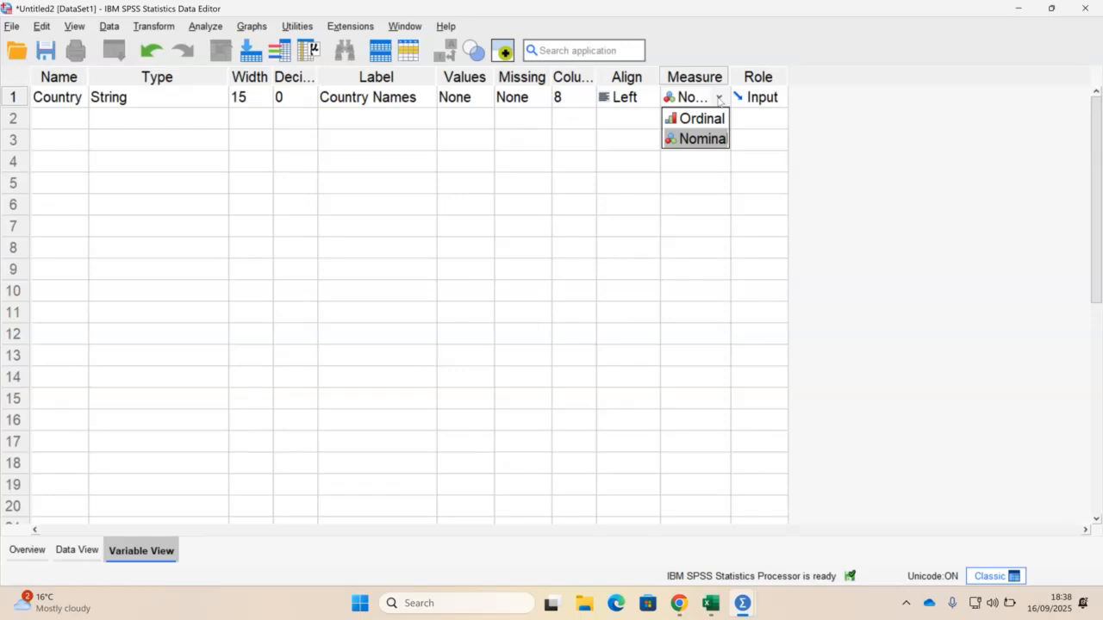
click(712, 140)
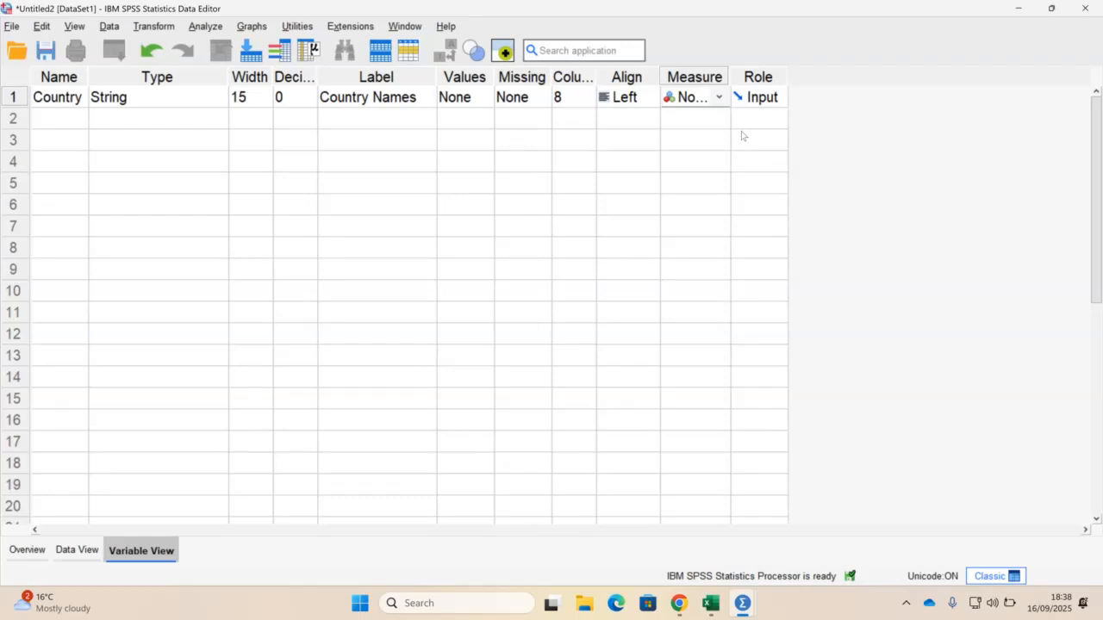
Switch to Excel to examine the Monthly Apt. Rent column, and return to the SPSS dataset.
click(712, 603)
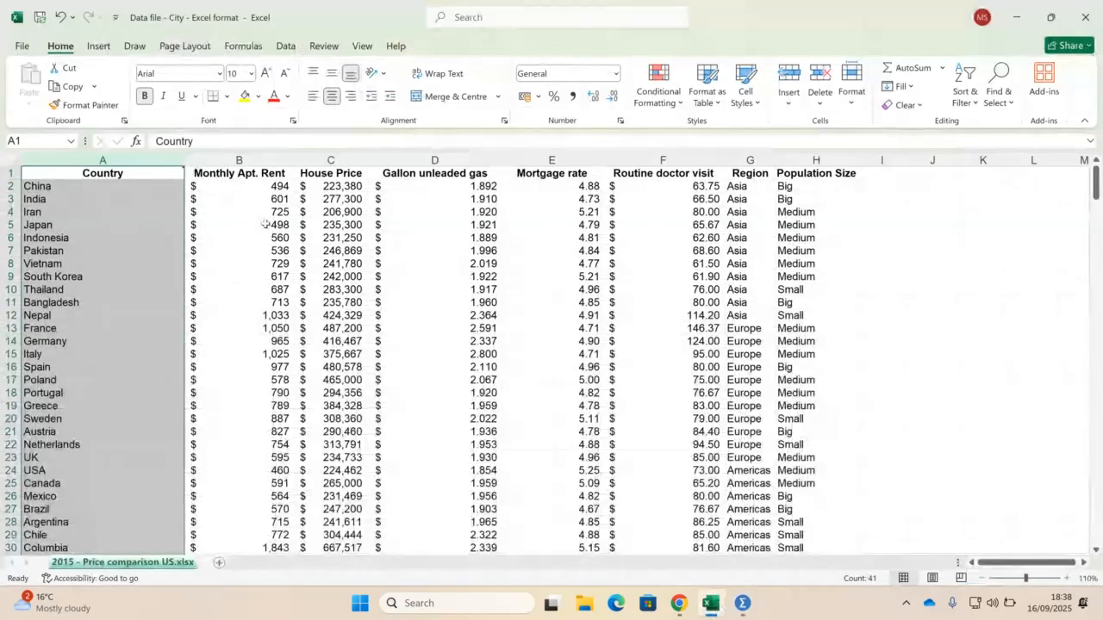
click(742, 608)
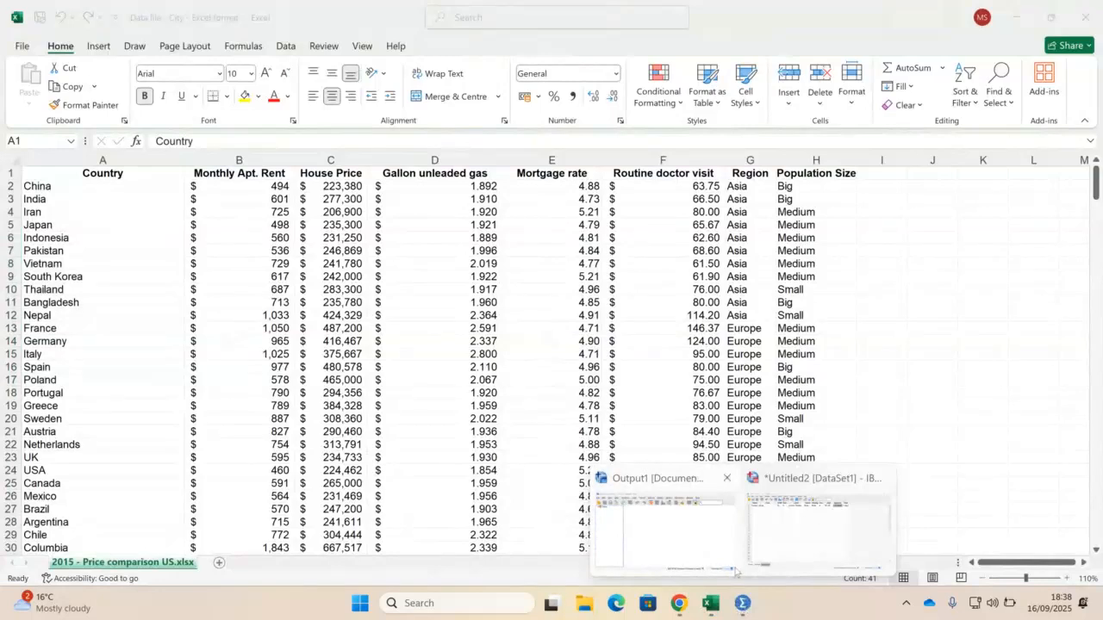
mouse_move(737, 572)
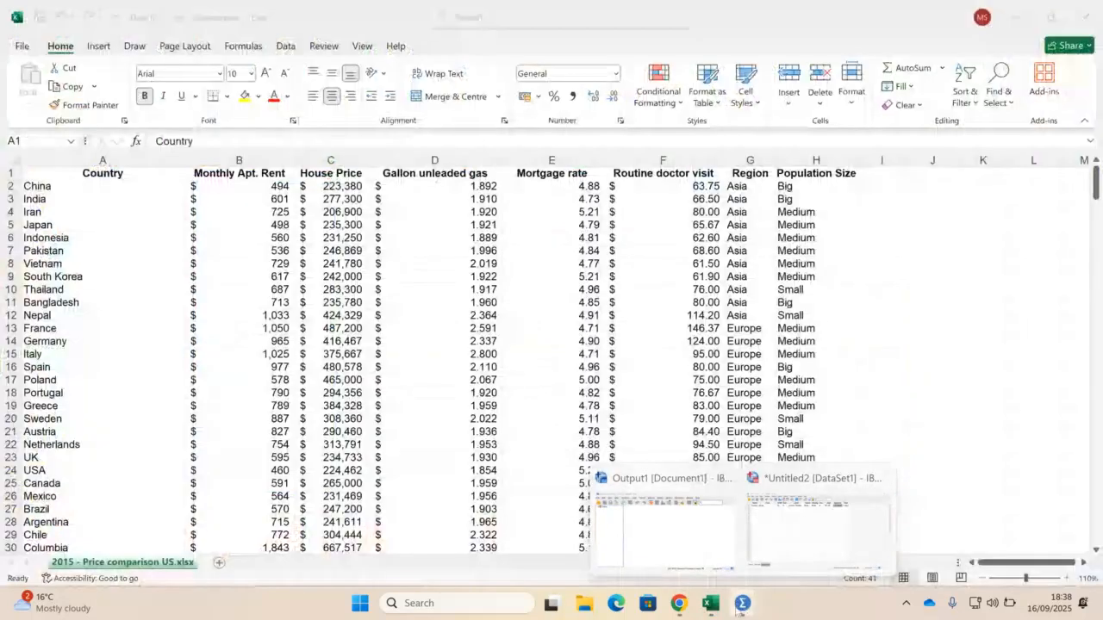
click(817, 521)
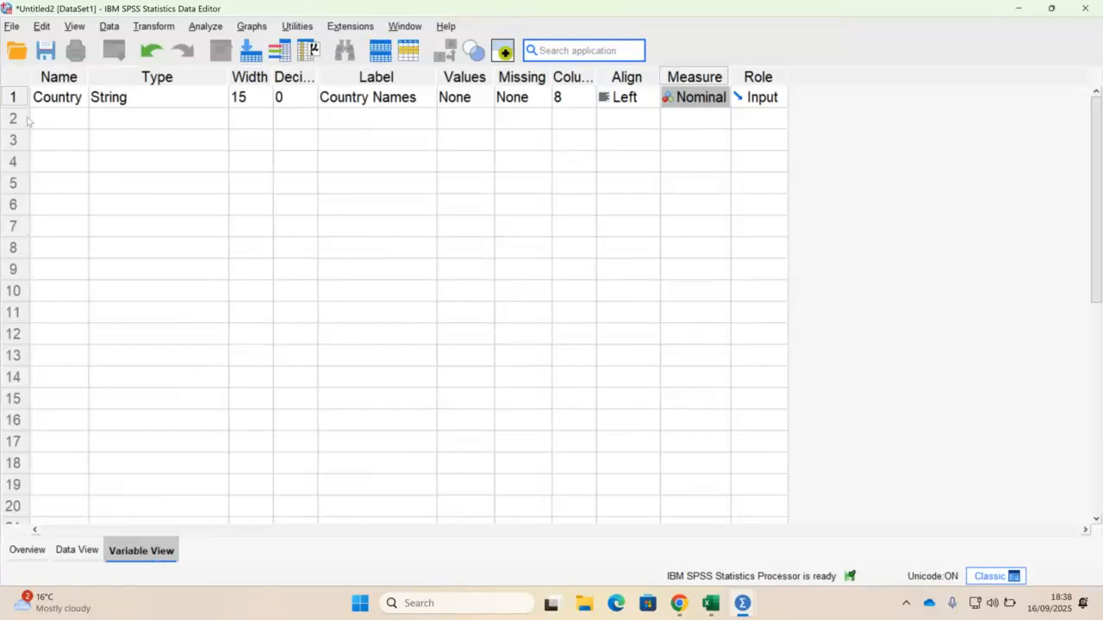
Define the second variable with the name Monthly_Apt_Rent and review its full name.
click(54, 125)
text(M)
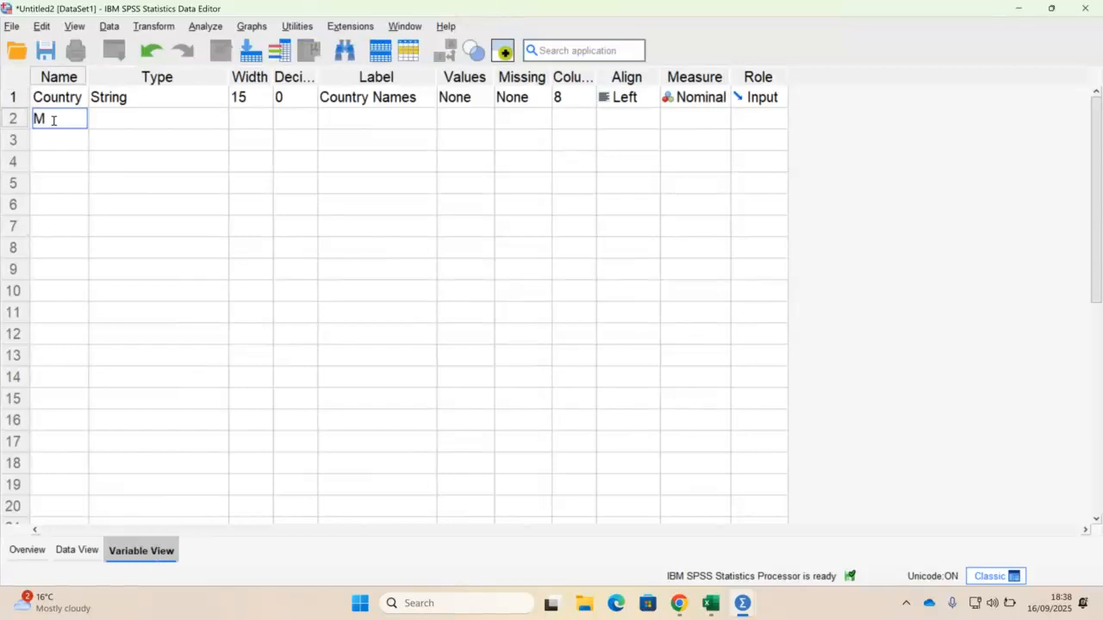
text(onthly)
text(_)
text(Apt_R)
text(ent)
key(Return)
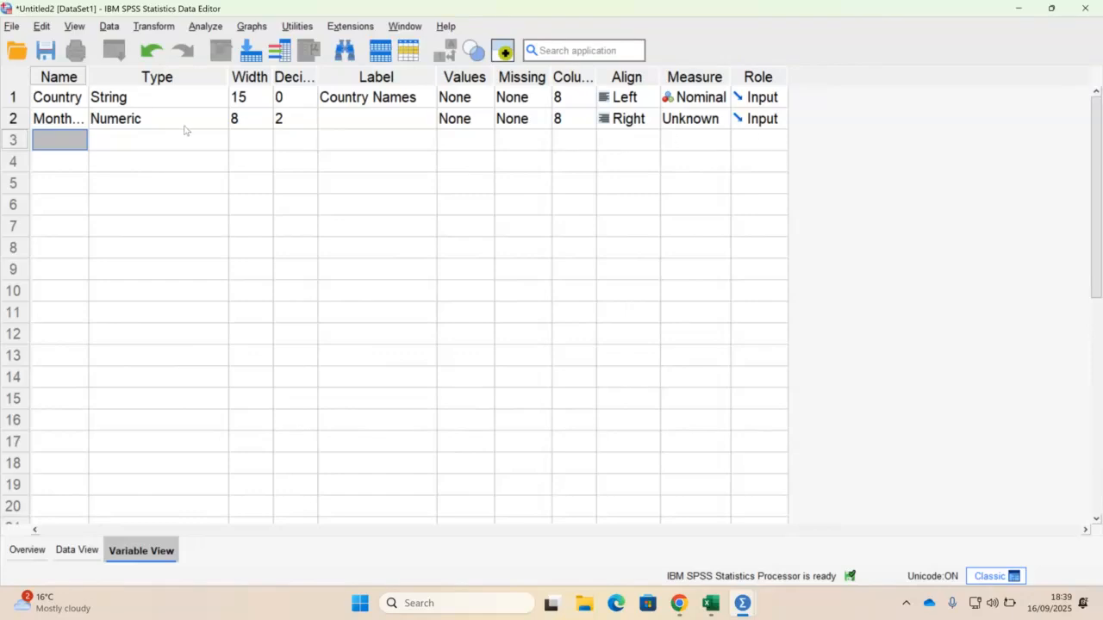
click(78, 121)
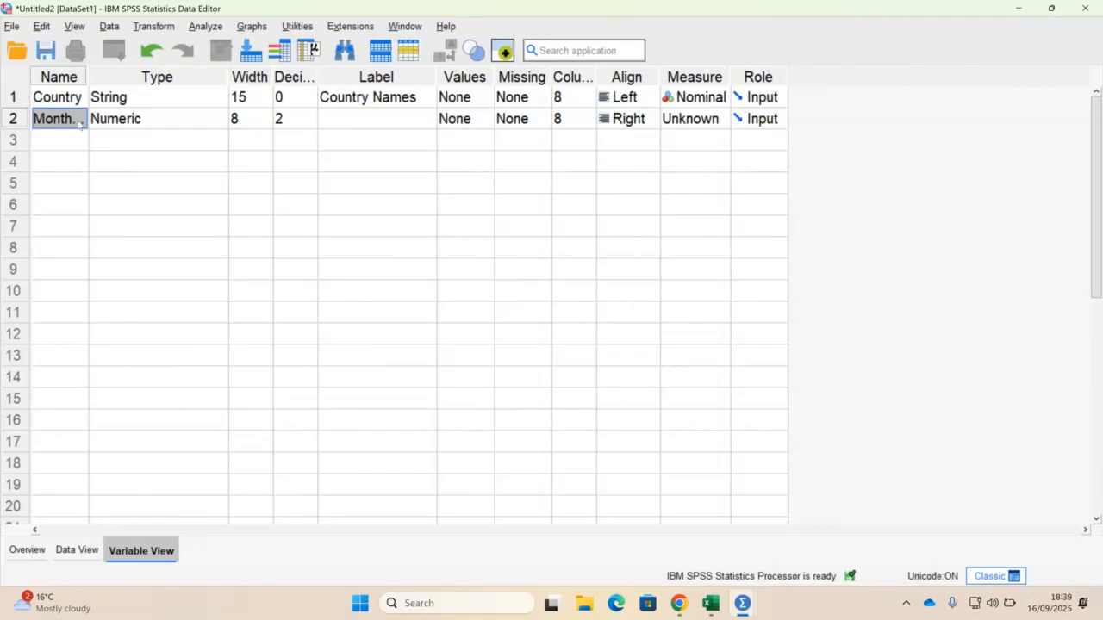
double_click(79, 124)
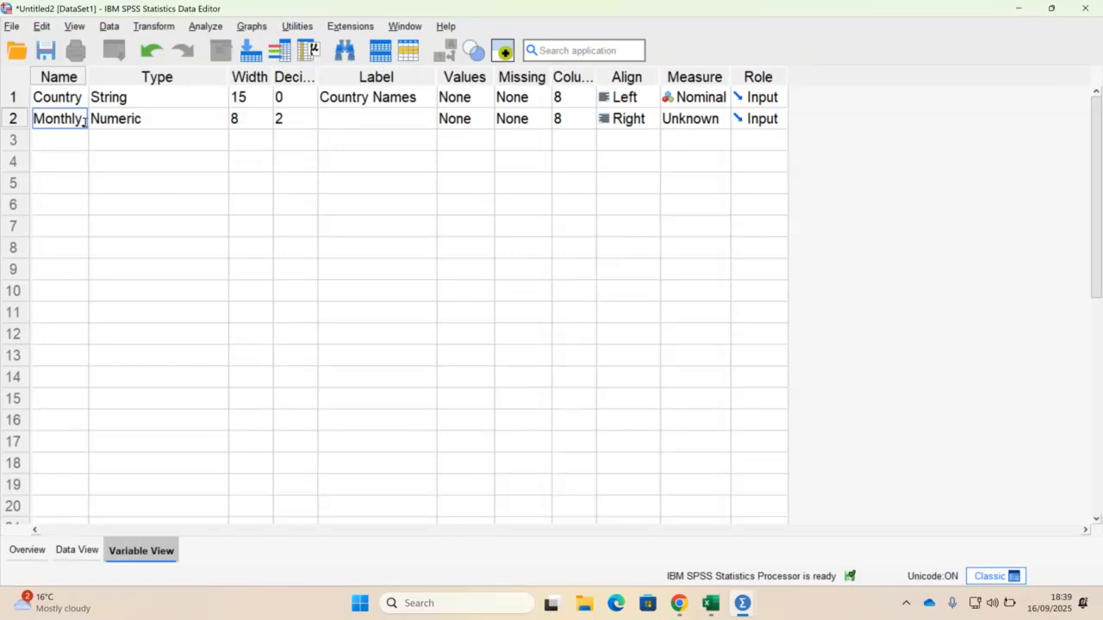
Confirm Numeric as the monthly rent variable's type, with 2 decimals.
click(221, 121)
click(217, 121)
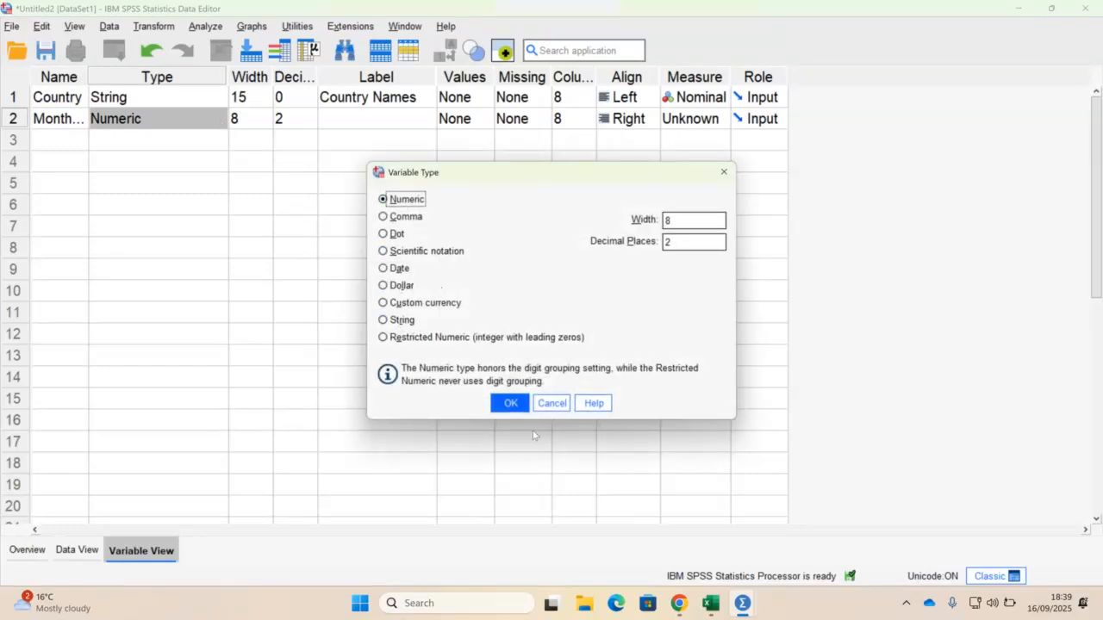
click(510, 403)
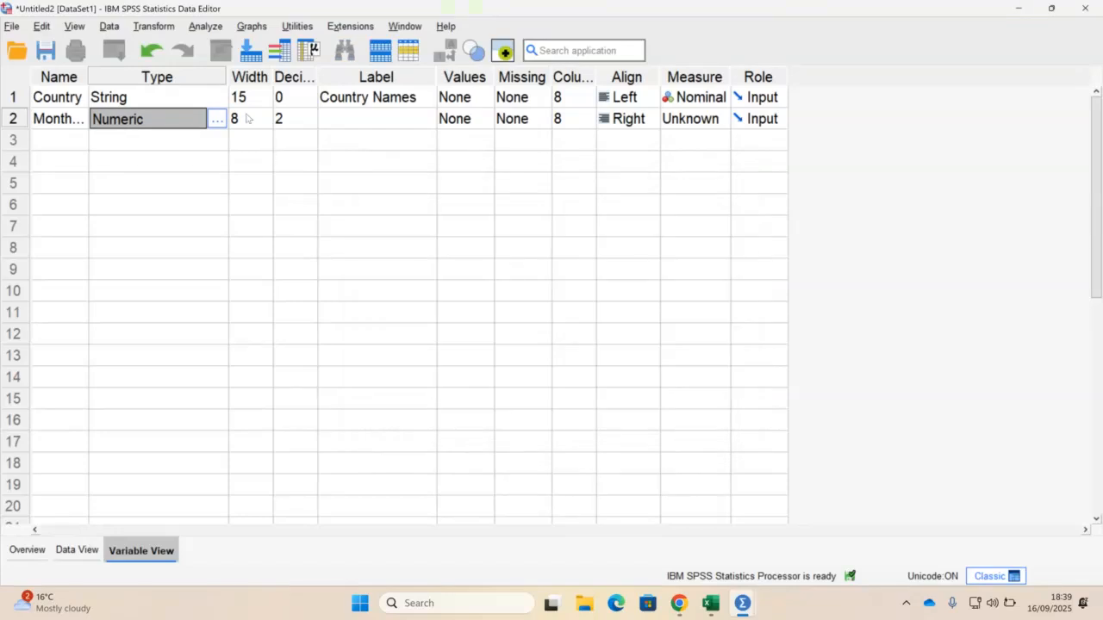
click(306, 120)
click(312, 123)
click(311, 114)
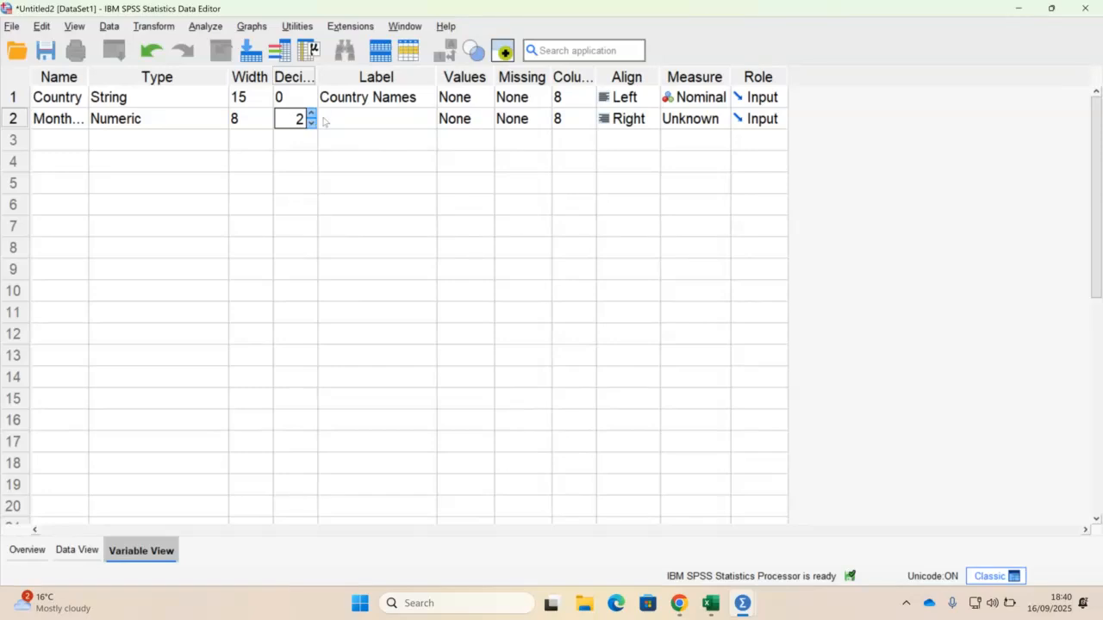
click(192, 126)
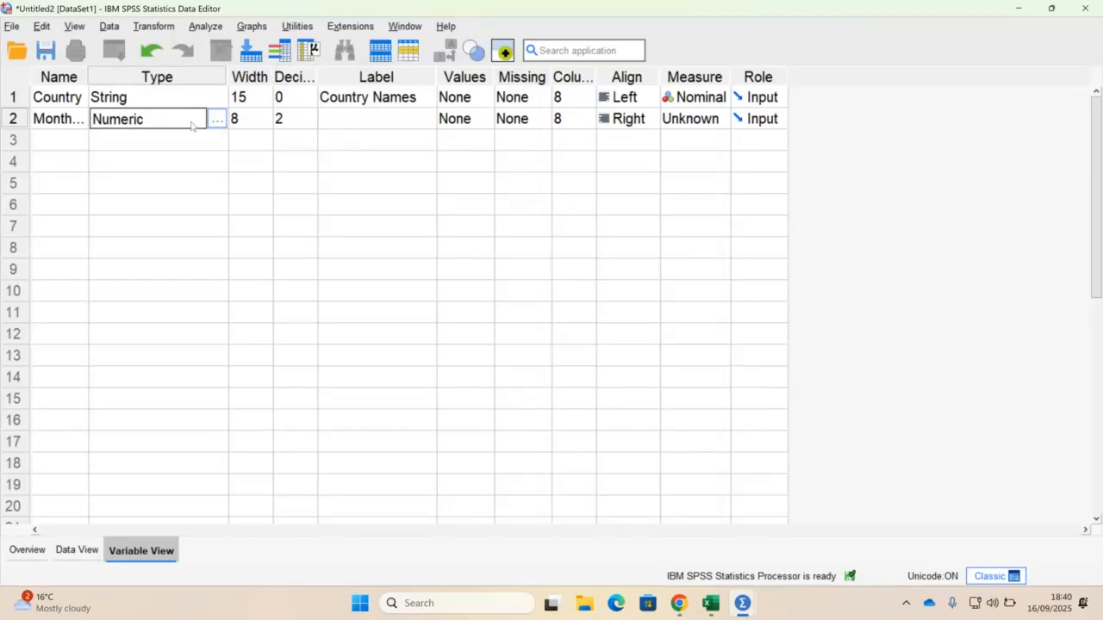
Give the monthly rent variable the label Monthly Apartment Rents.
click(364, 119)
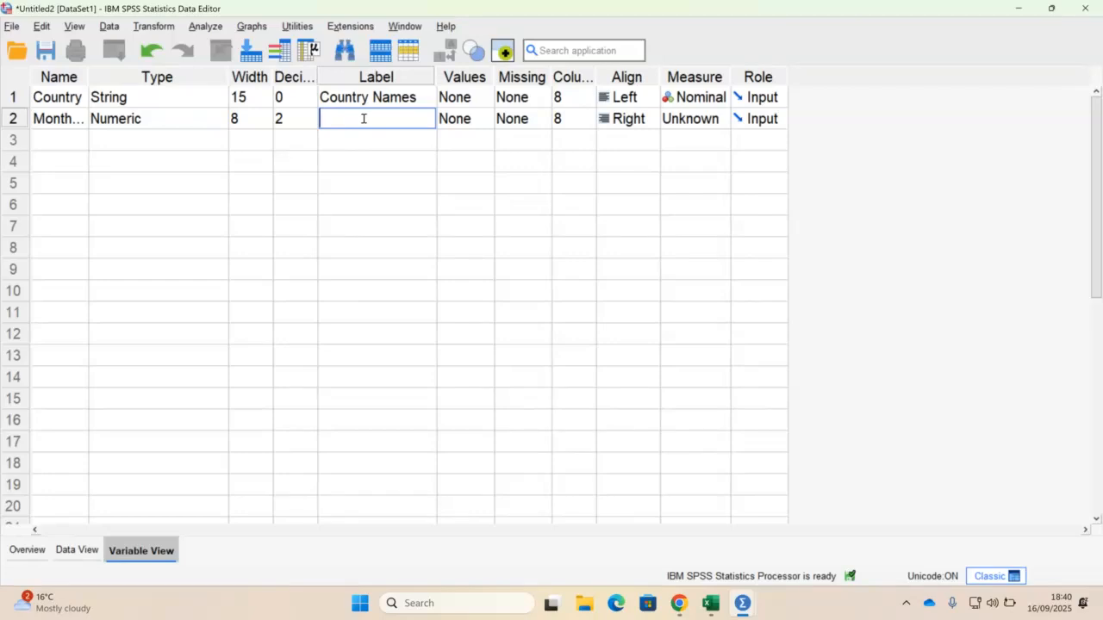
text(Monthly Apartment R)
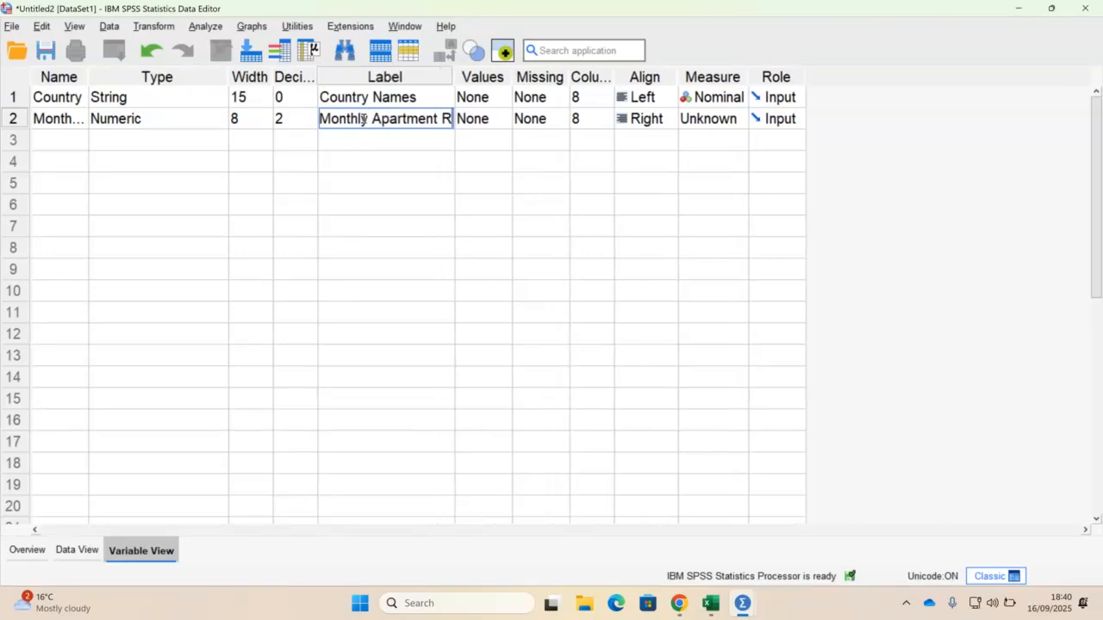
text(ents)
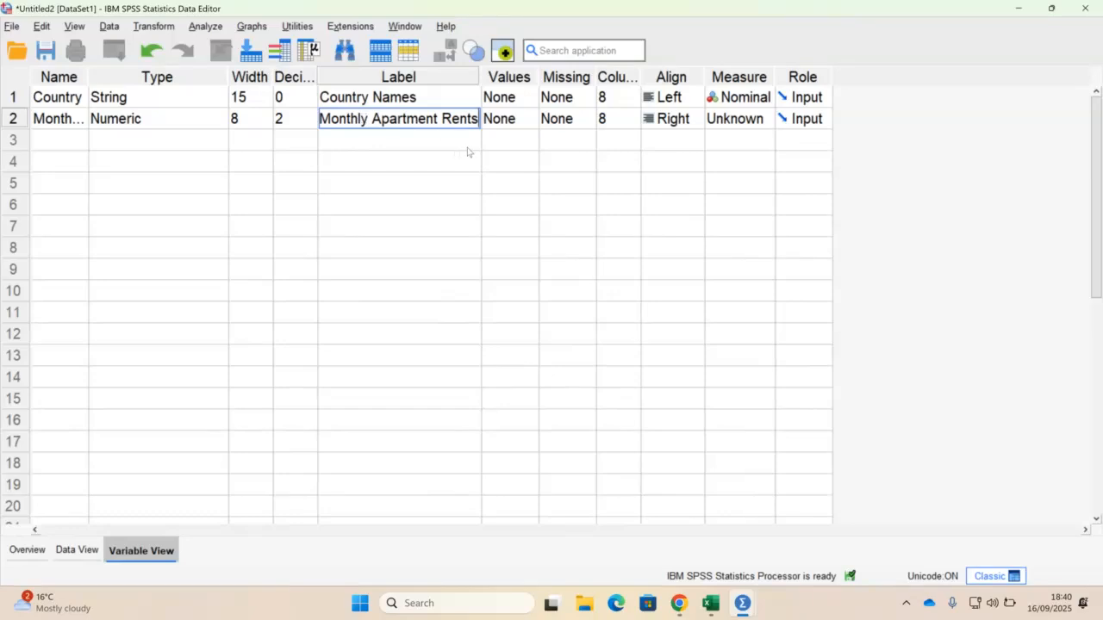
Set the measurement level of the monthly rent variable to Scale.
click(515, 121)
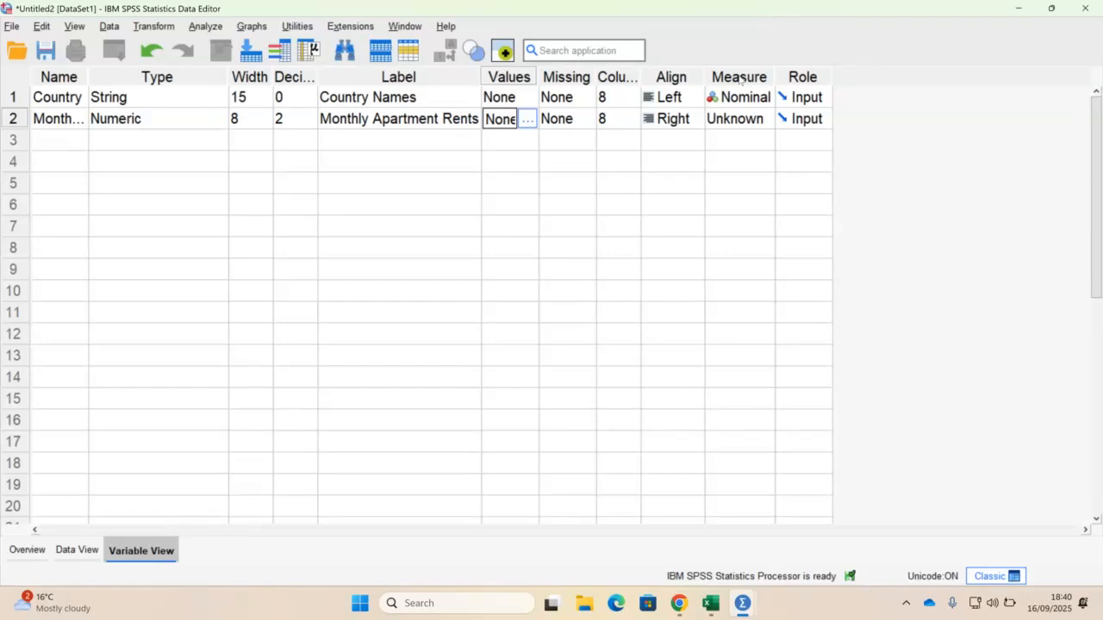
click(765, 119)
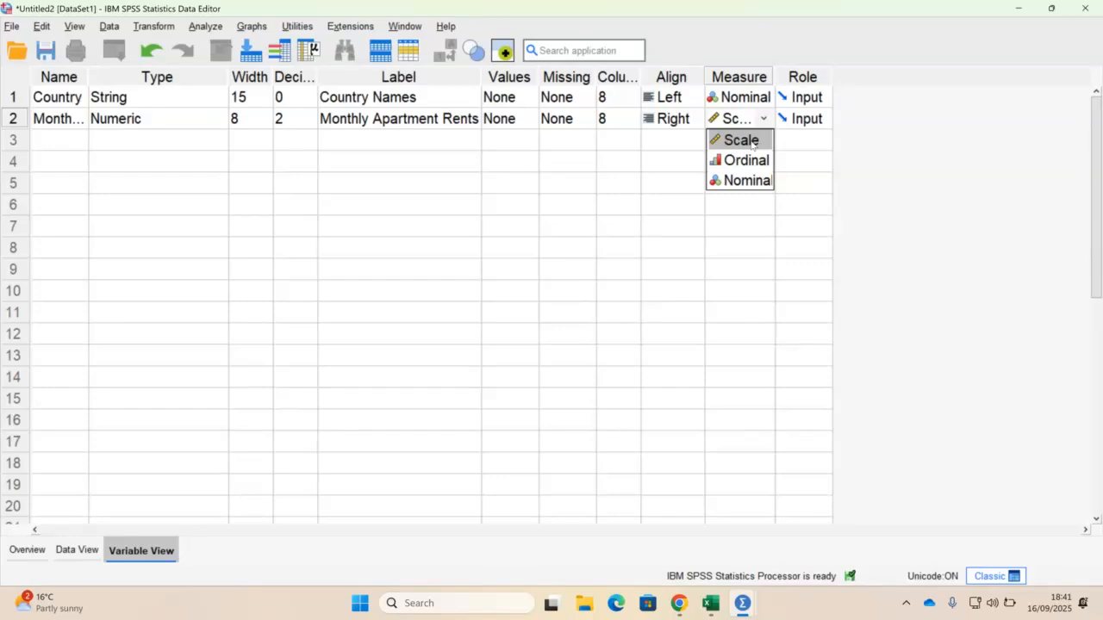
click(752, 142)
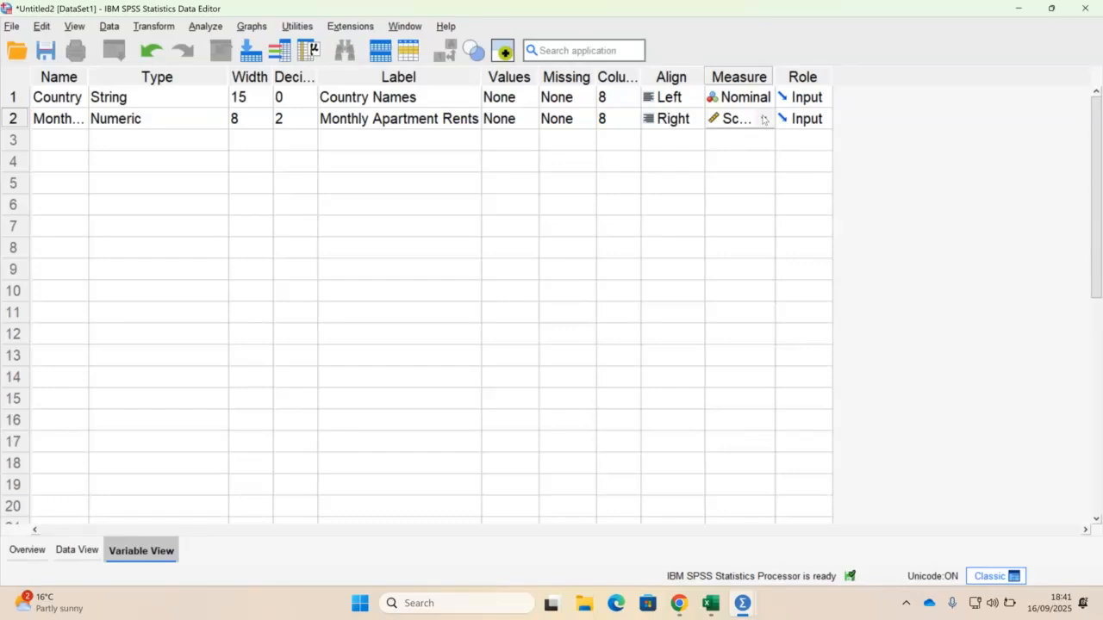
click(762, 119)
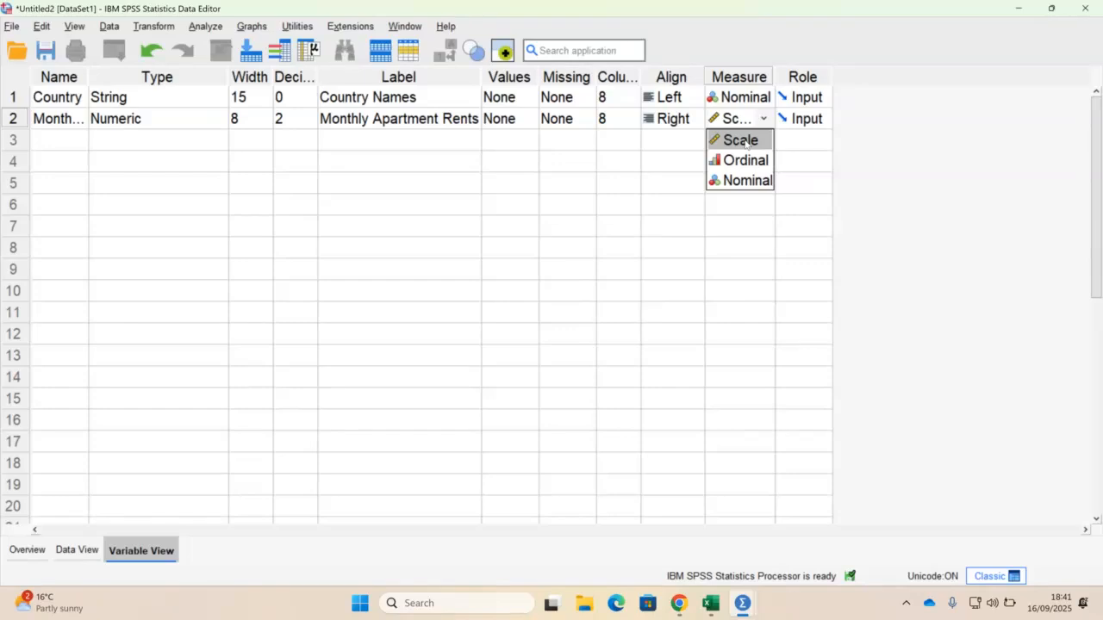
click(746, 141)
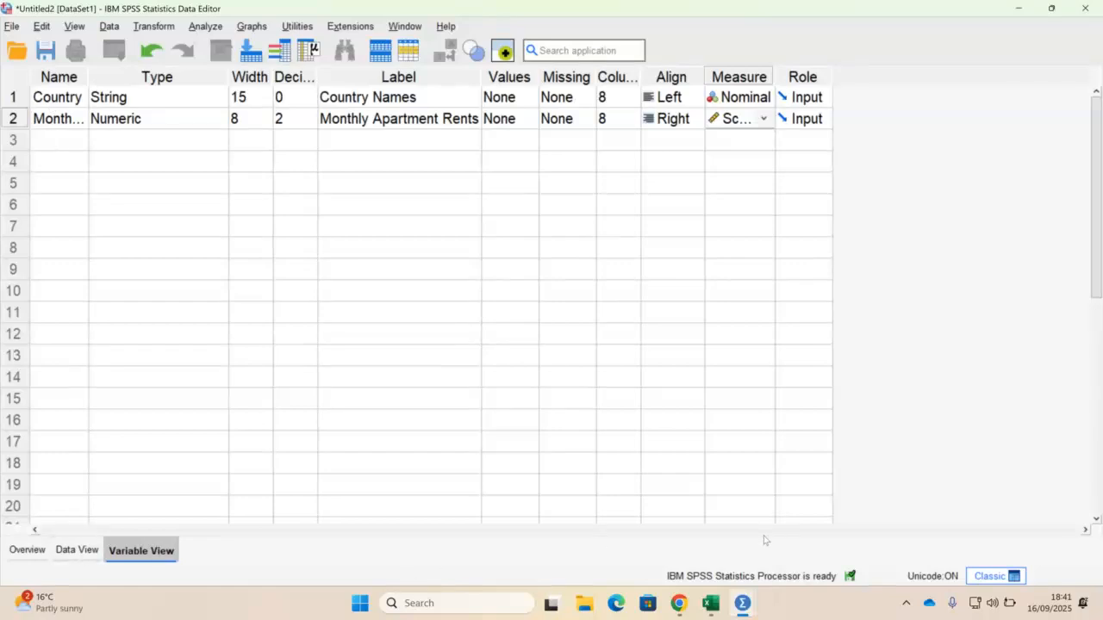
Switch to Excel to check the city data columns, and return to the SPSS dataset.
click(712, 606)
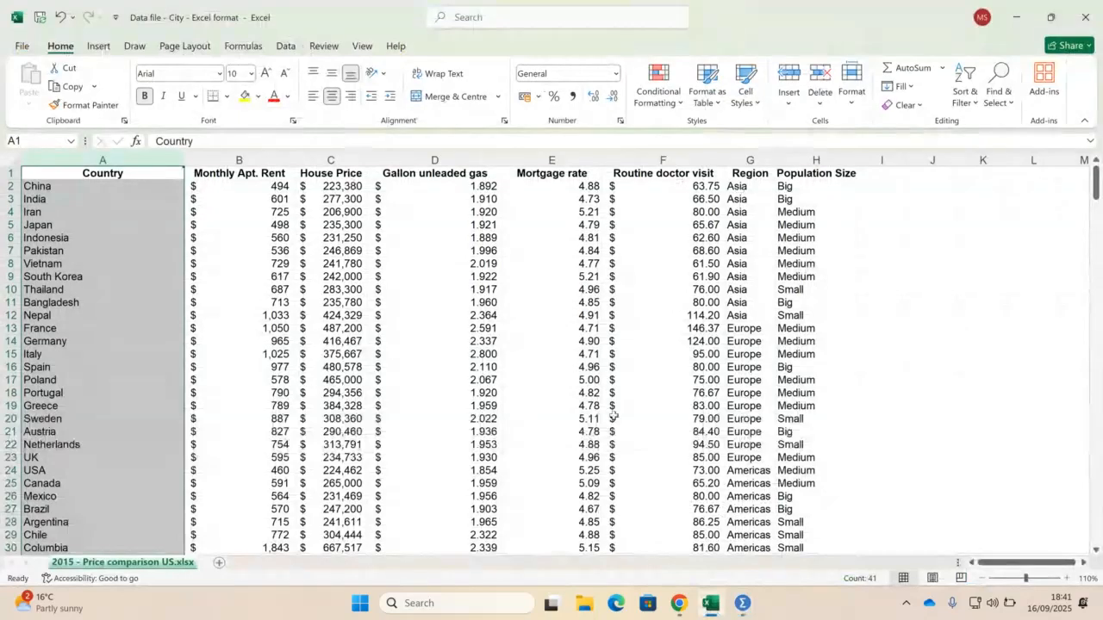
mouse_move(744, 602)
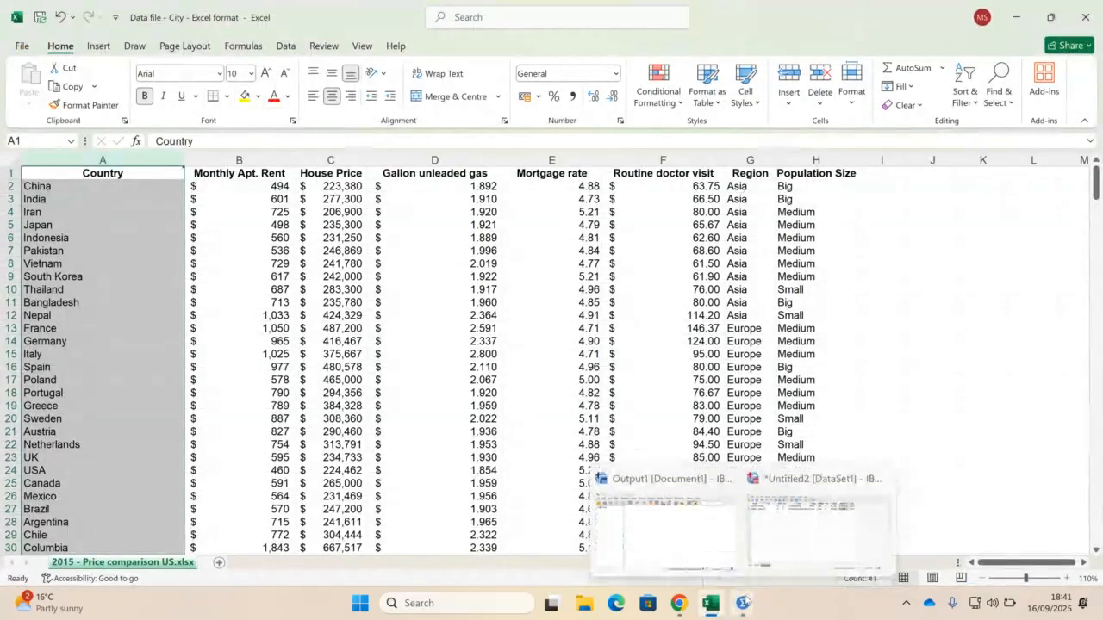
click(802, 535)
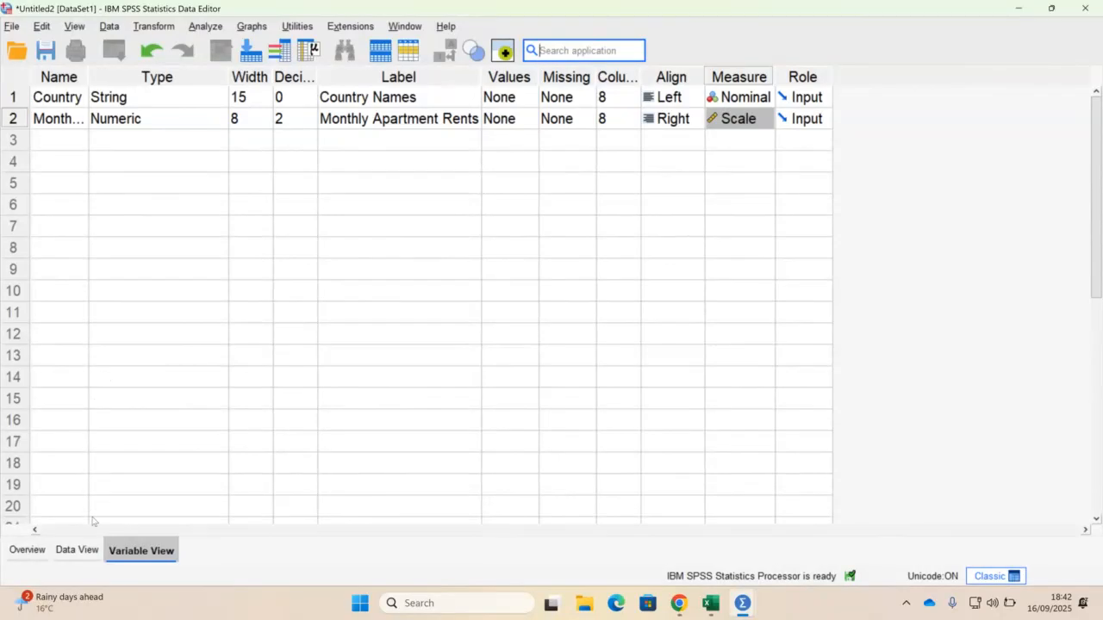
In the data view, widen the Monthly_Apt_Rent column and enter China with a rent of 494 as the first case.
click(78, 554)
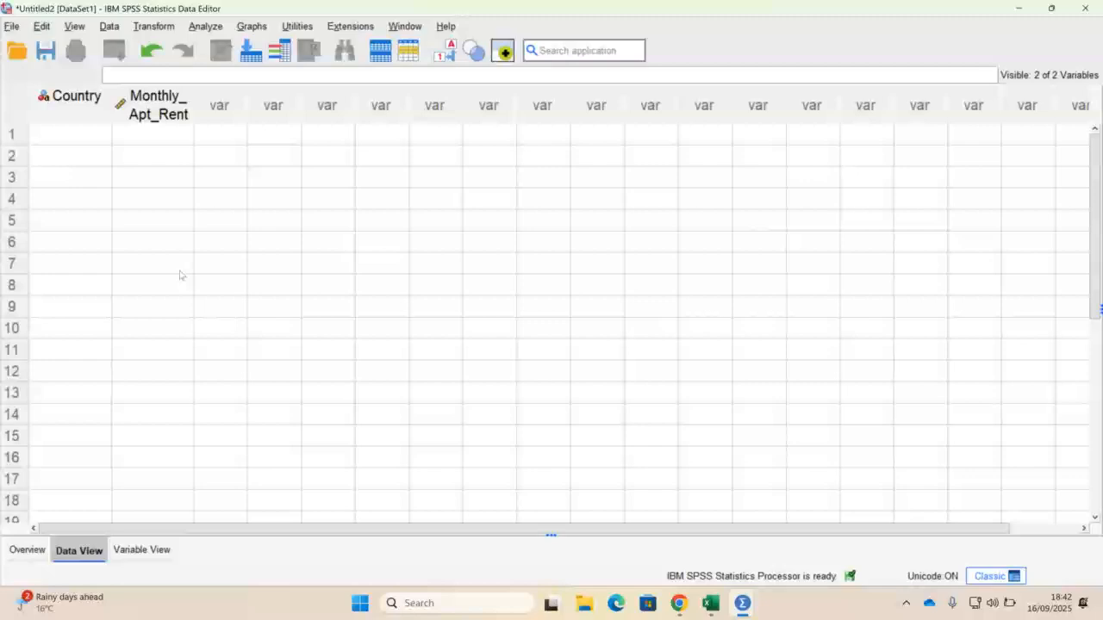
drag(194, 102, 278, 102)
click(83, 126)
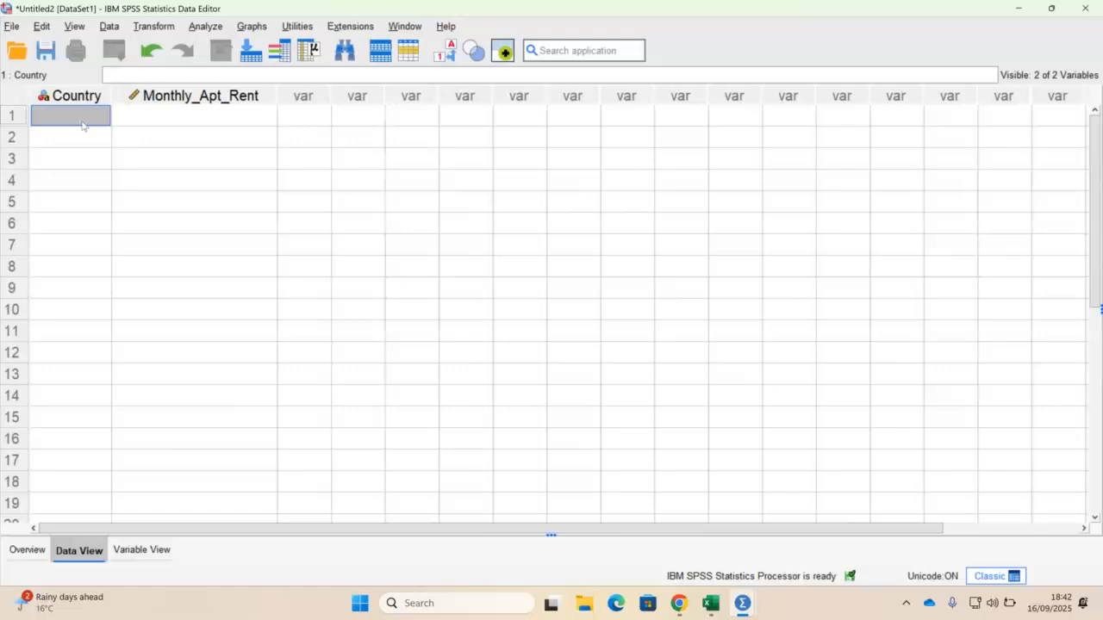
text(China)
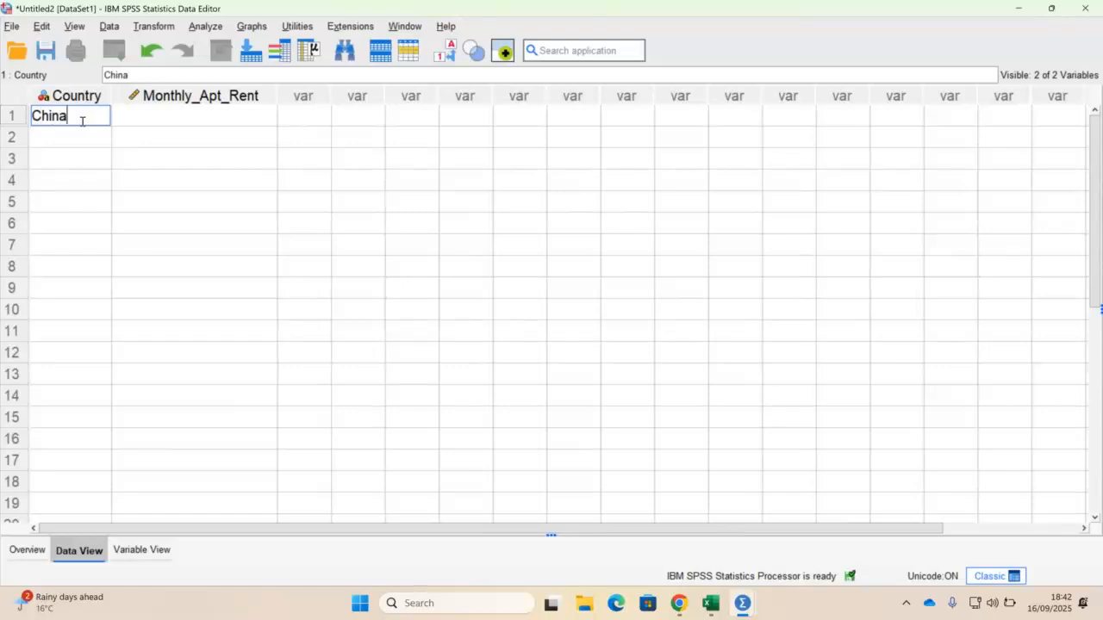
key(Tab)
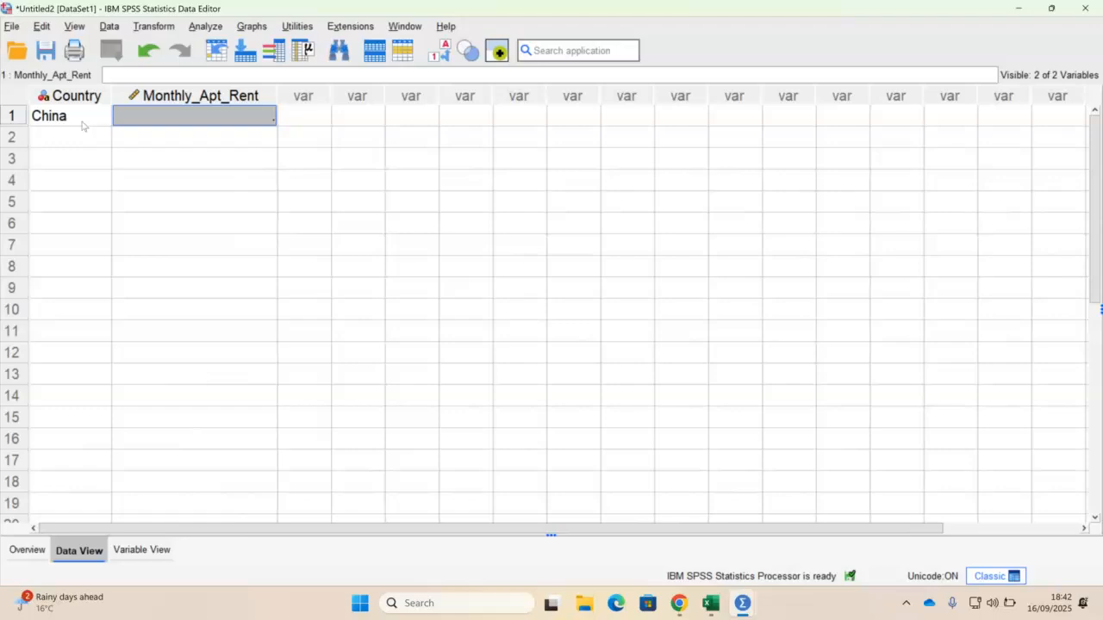
text(494)
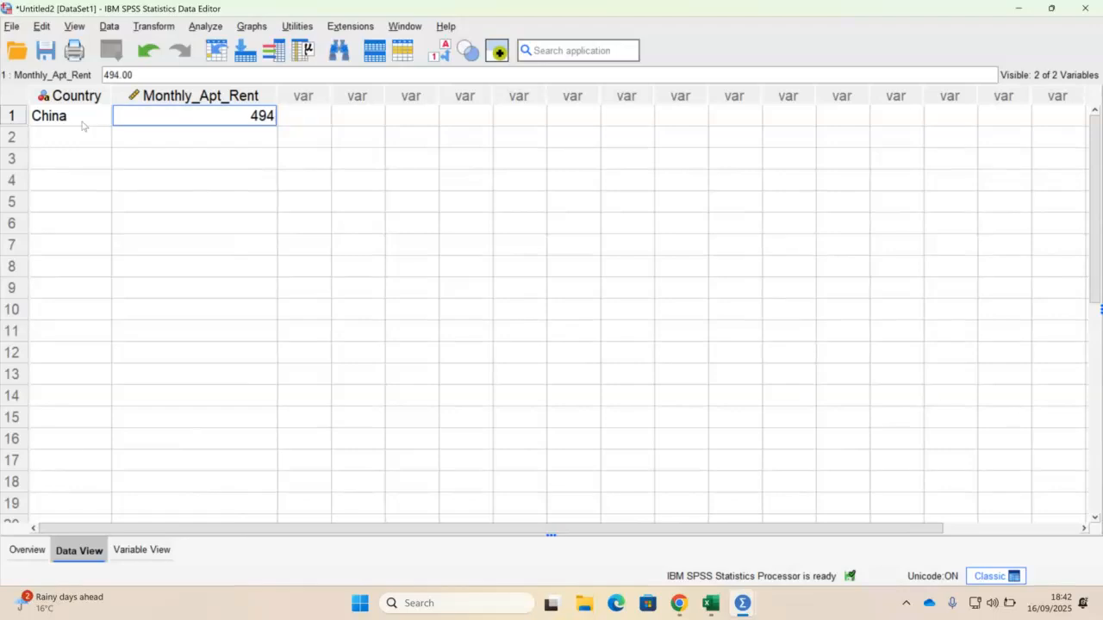
key(Return)
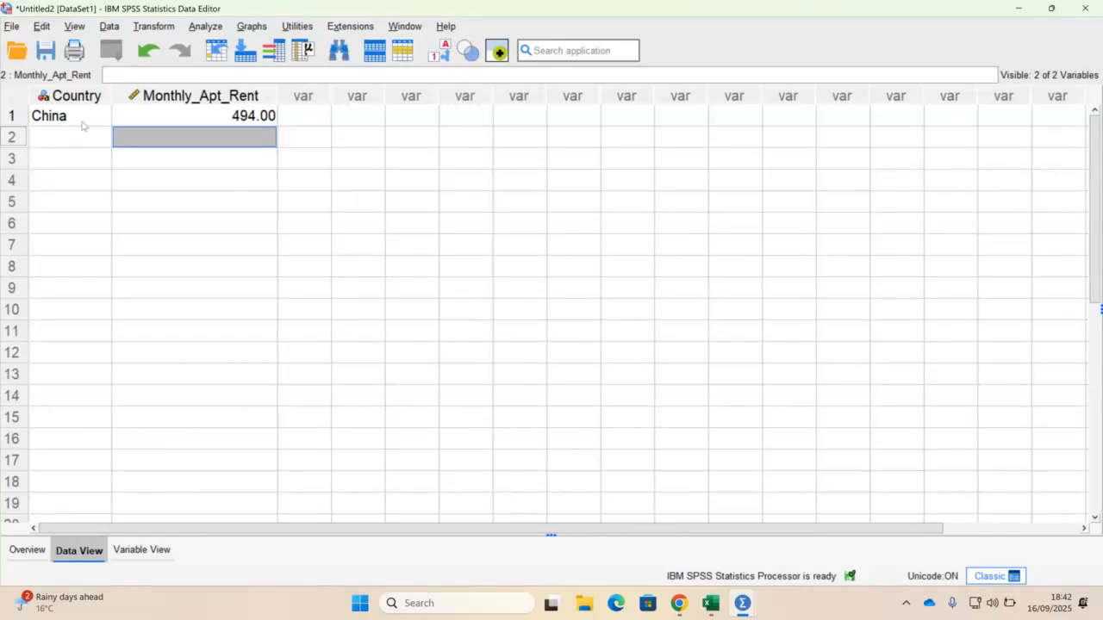
key(Up)
key(Right)
key(Right)
key(Right)
key(Right)
key(Right)
key(Right)
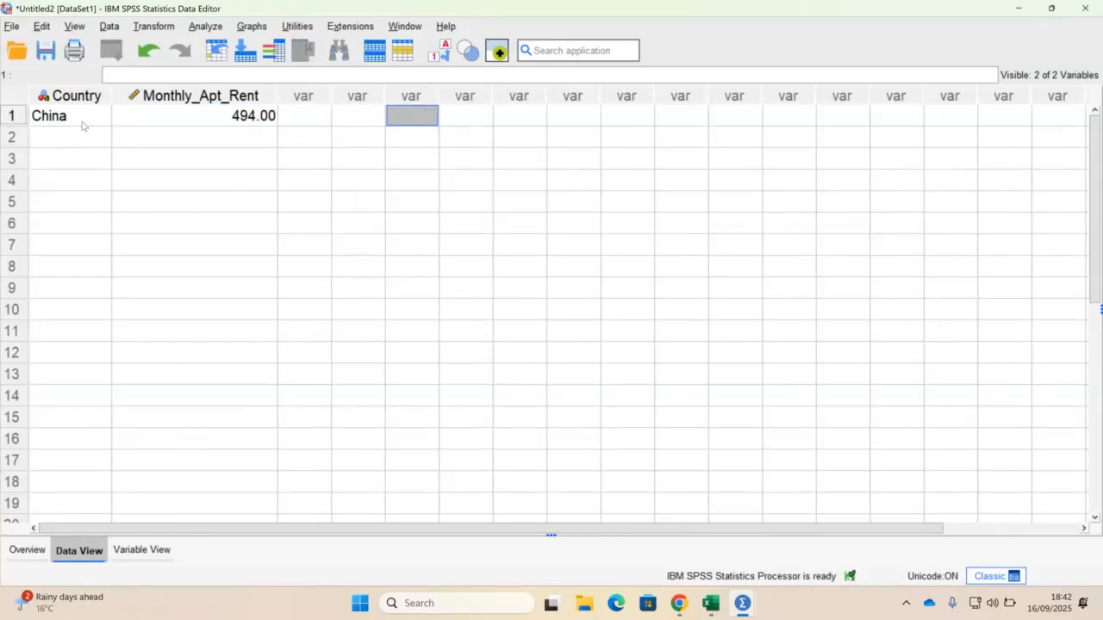
key(Left)
key(Left)
key(Left)
key(Left)
key(Left)
key(Left)
key(Left)
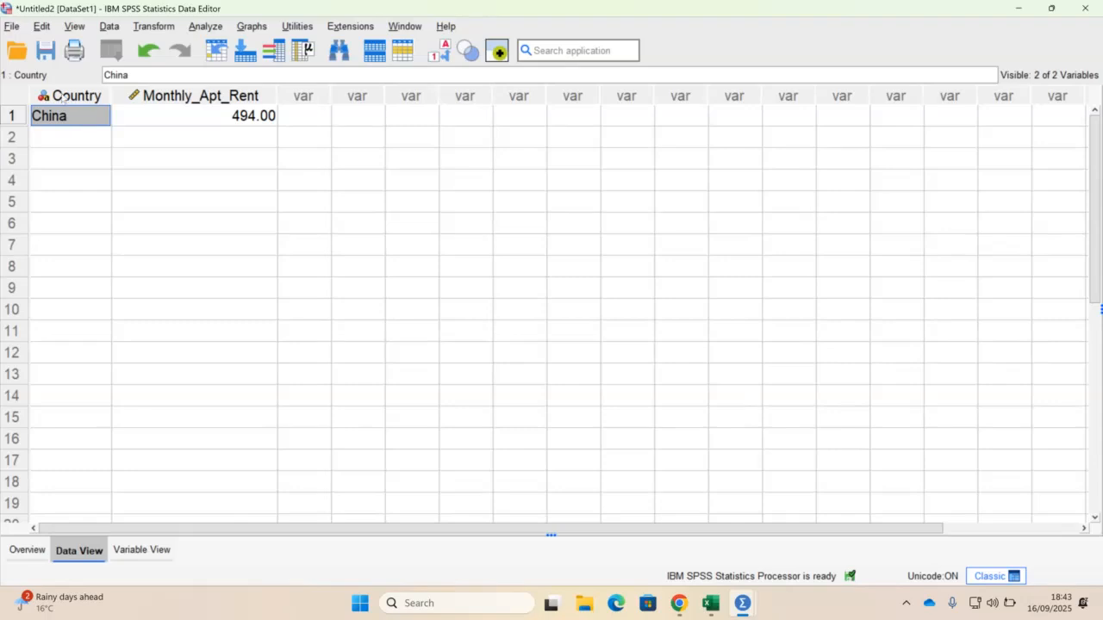
Start saving the dataset as an SPSS Statistics (*.sav) file with the name Week1Data.
click(11, 25)
click(13, 26)
click(13, 27)
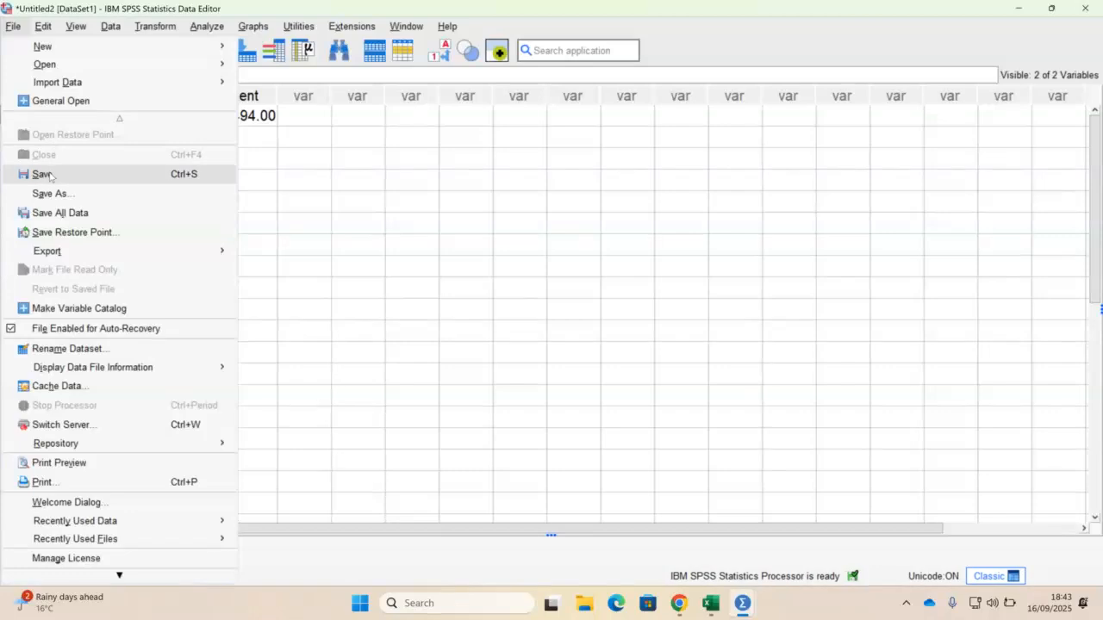
click(43, 174)
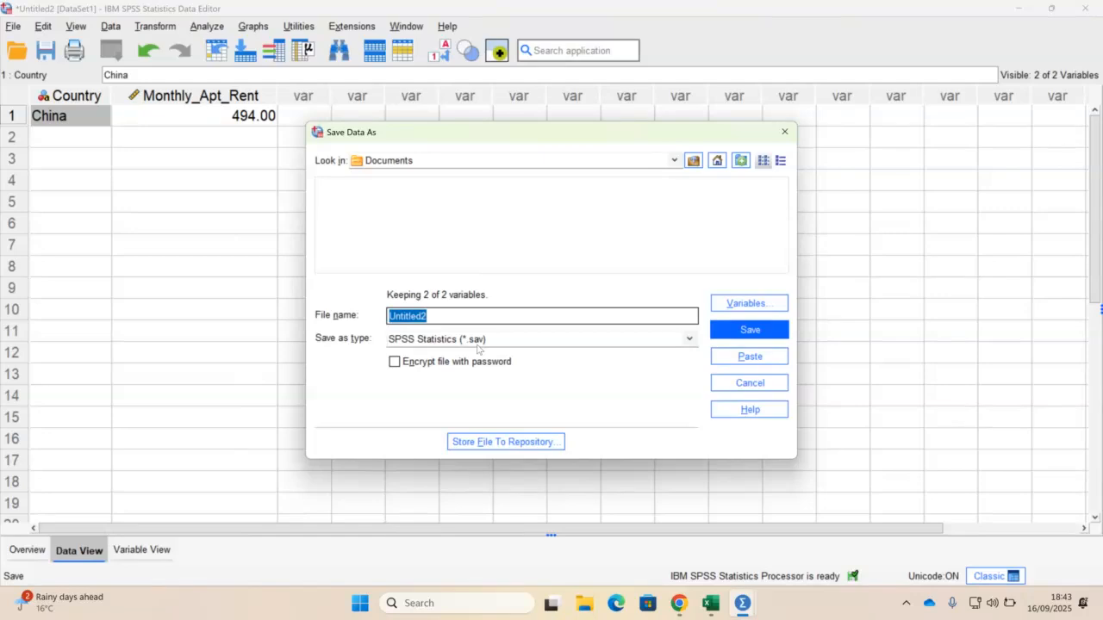
click(690, 340)
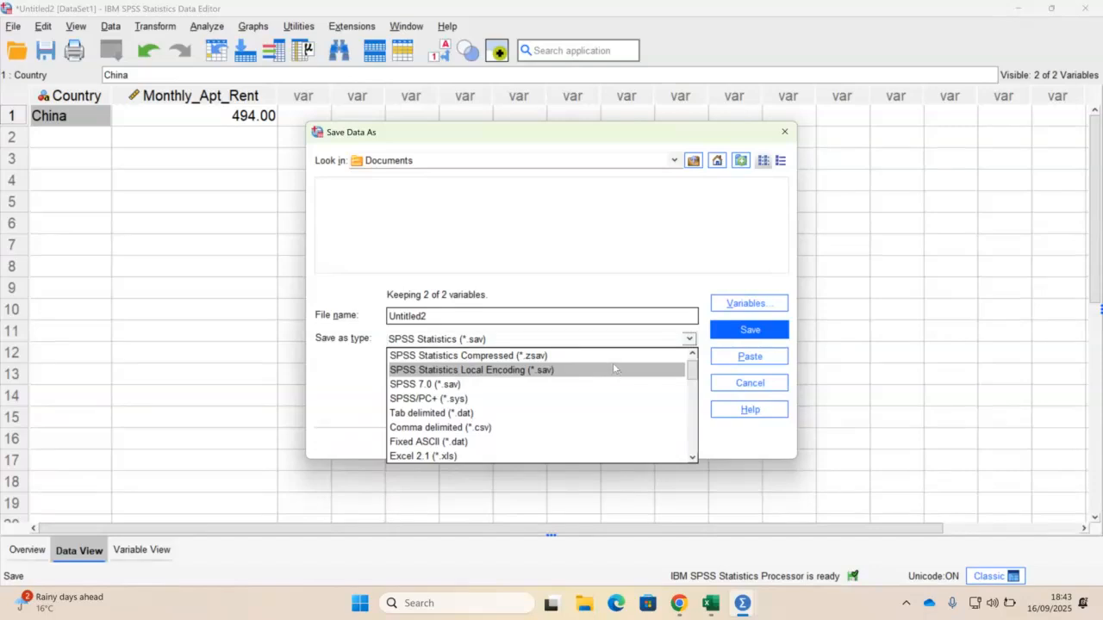
click(598, 339)
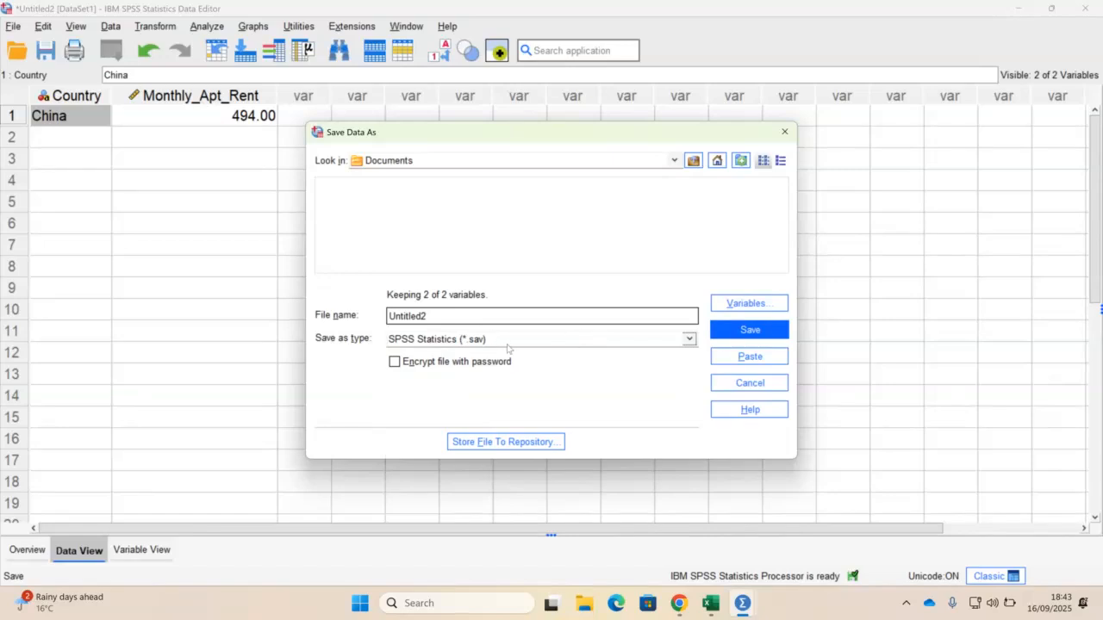
double_click(431, 318)
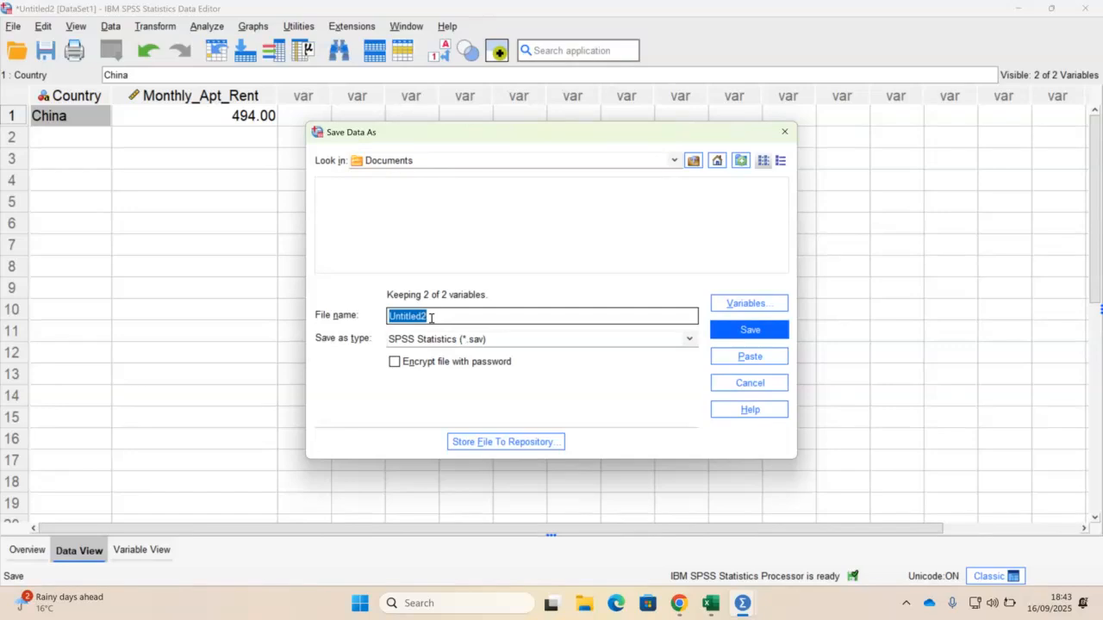
text(Week1Data)
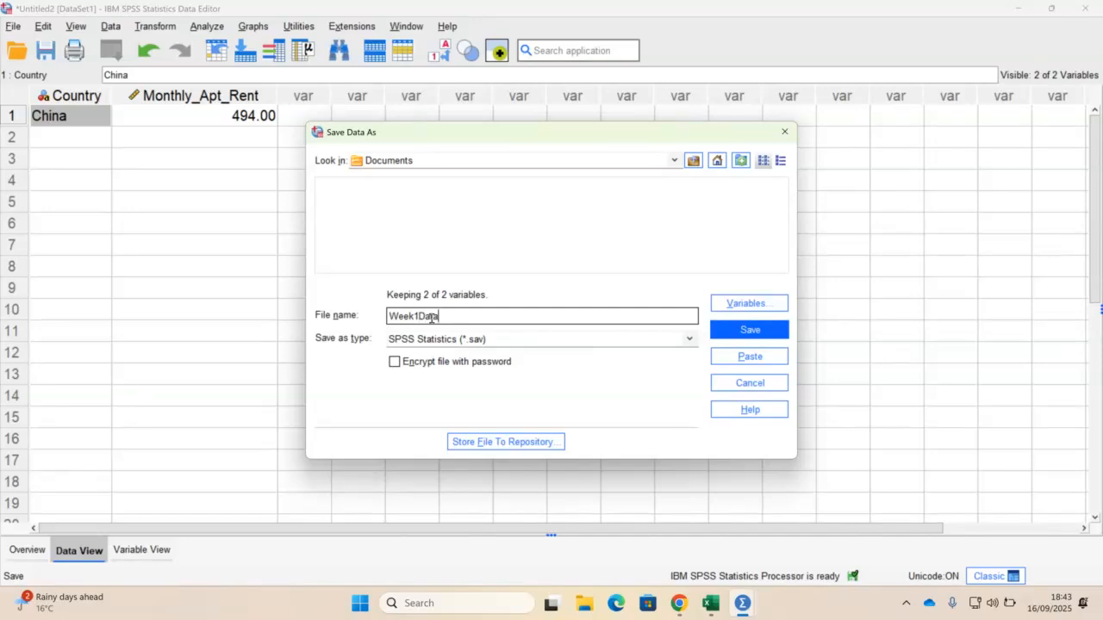
Choose the FA 25 folder inside 4120 on the university OneDrive as the location and save the file there.
click(674, 160)
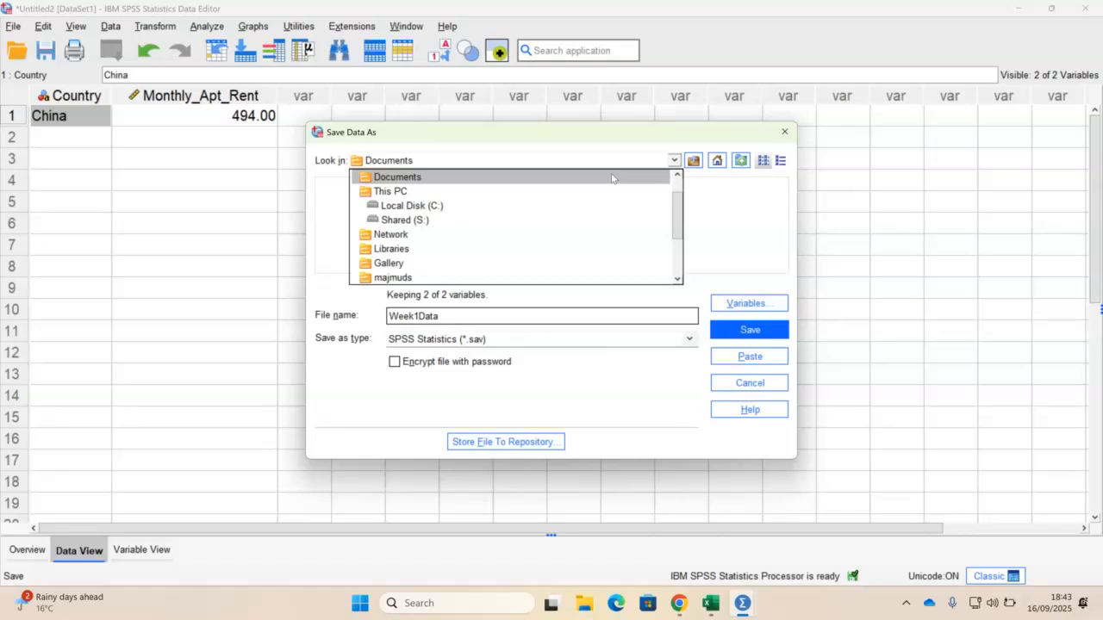
click(528, 192)
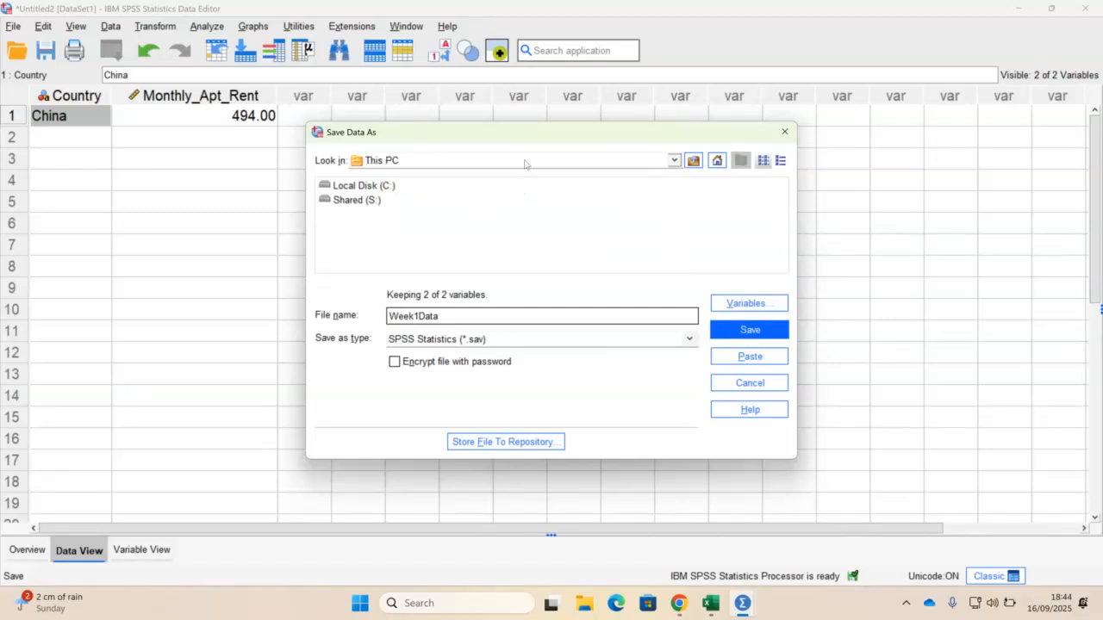
click(526, 161)
scroll(484, 227, down, 2)
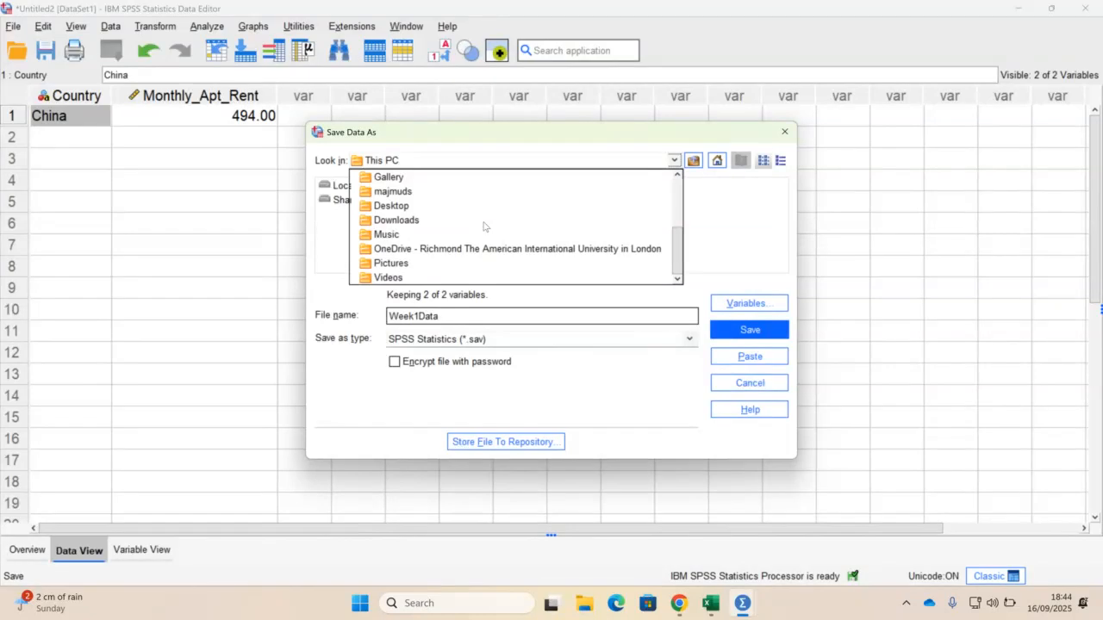
click(409, 192)
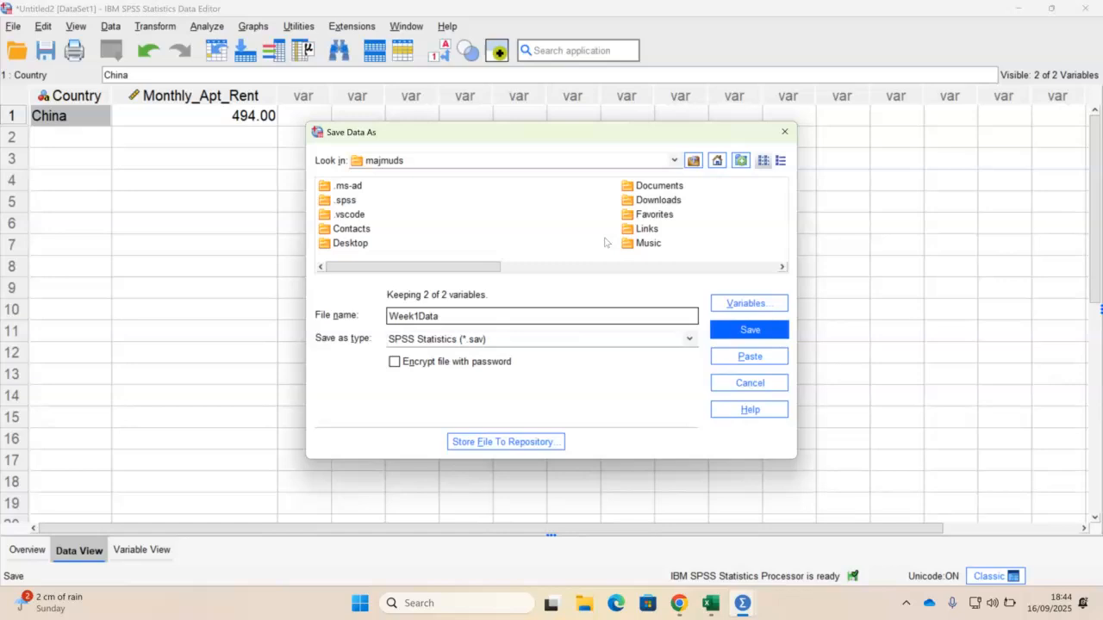
click(523, 163)
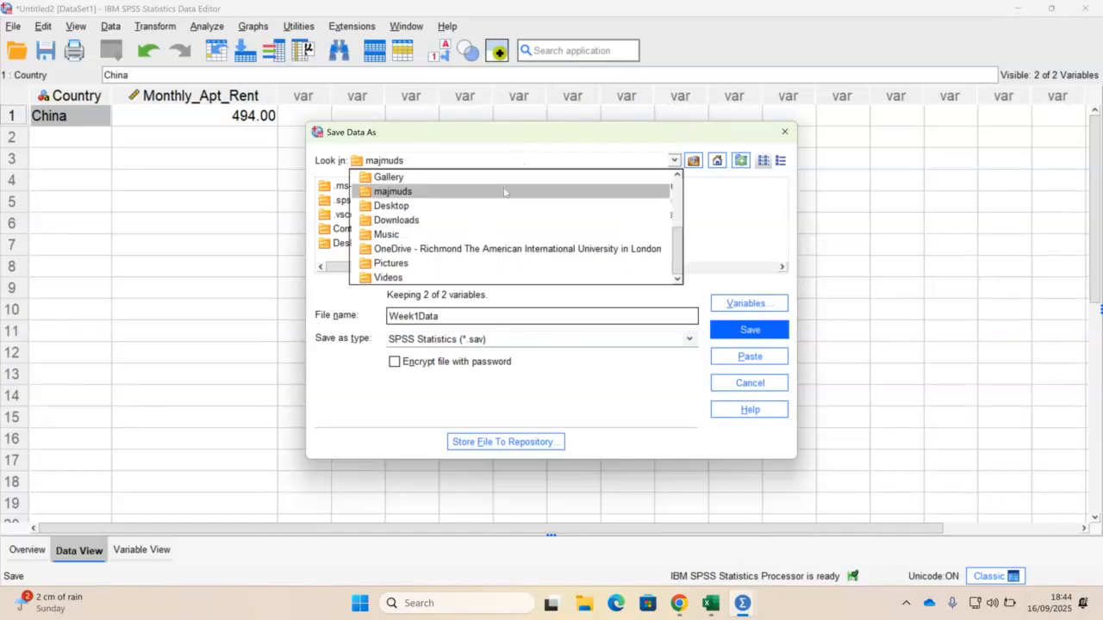
click(465, 249)
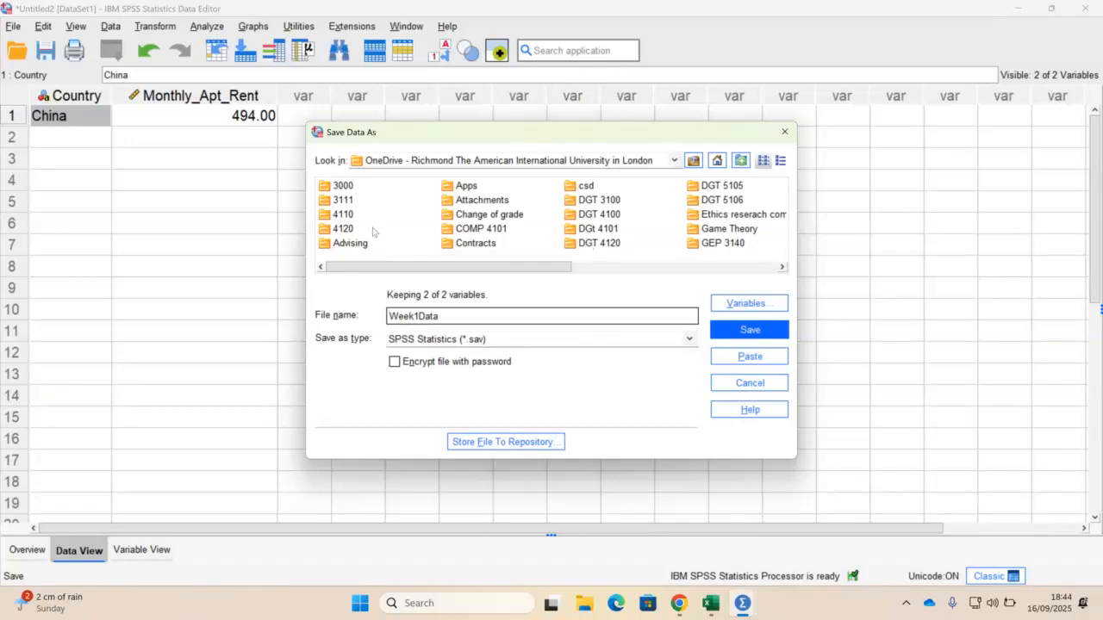
double_click(353, 230)
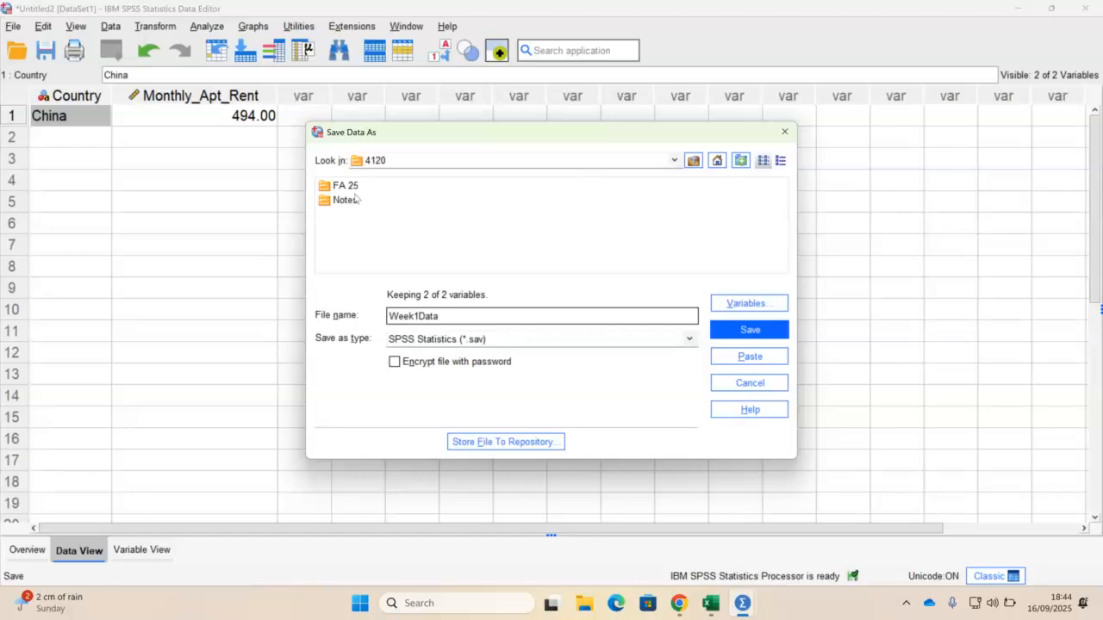
double_click(353, 186)
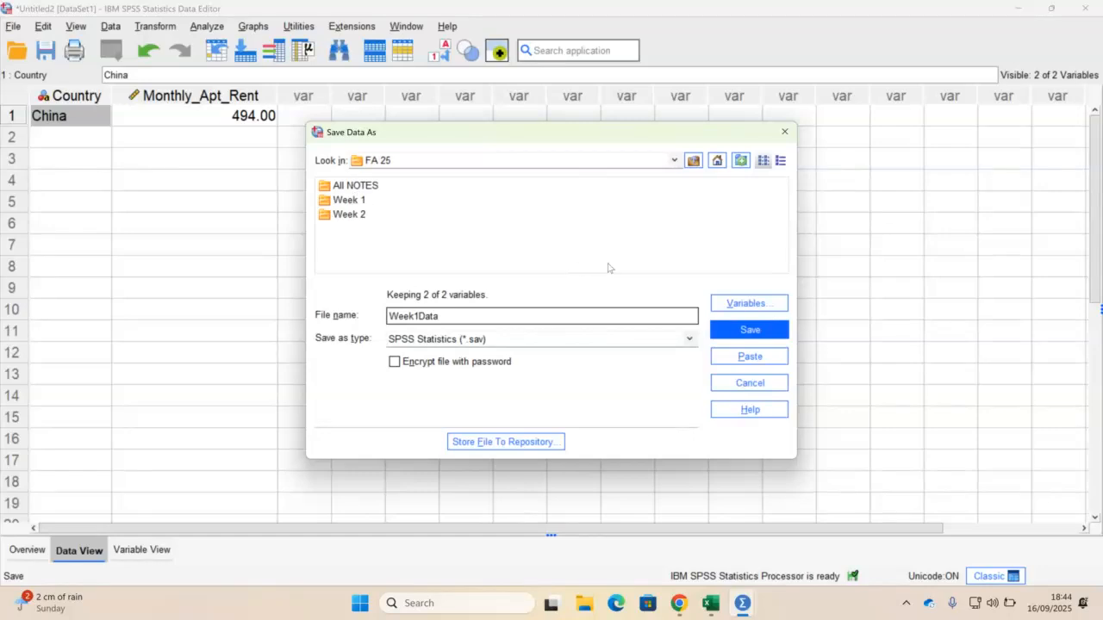
click(739, 332)
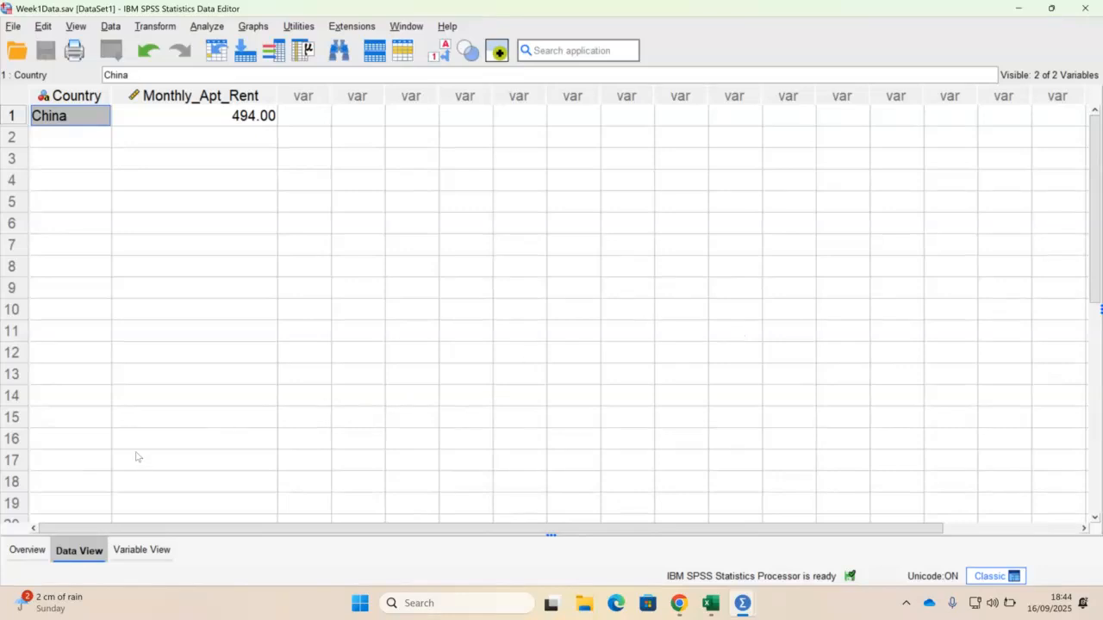
Return to the variable definitions and review the Country and monthly rent variable names.
click(130, 545)
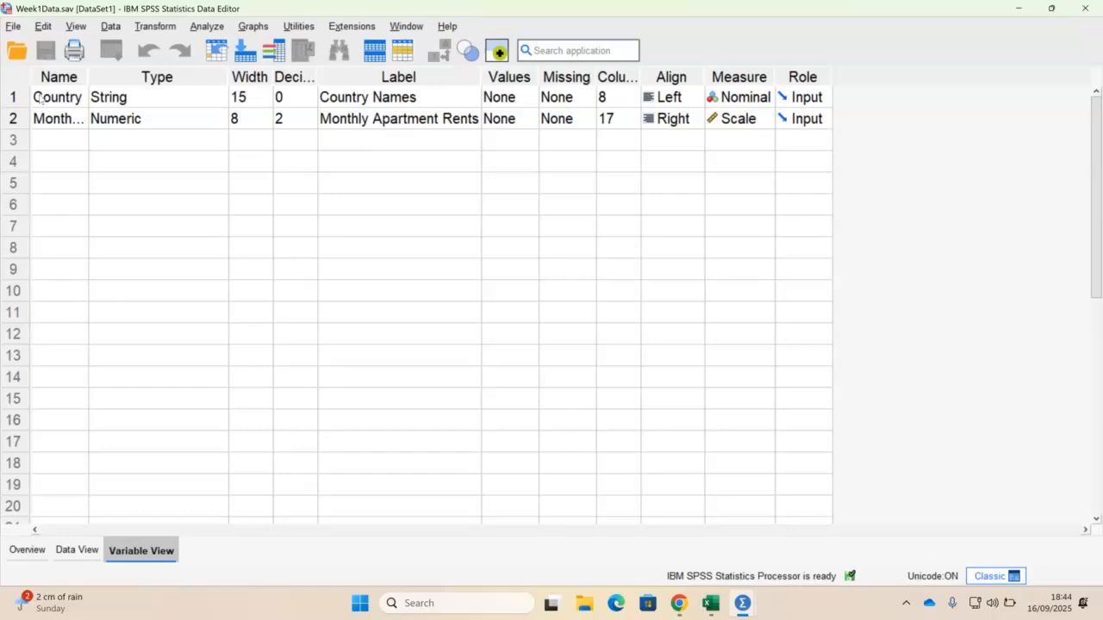
click(39, 97)
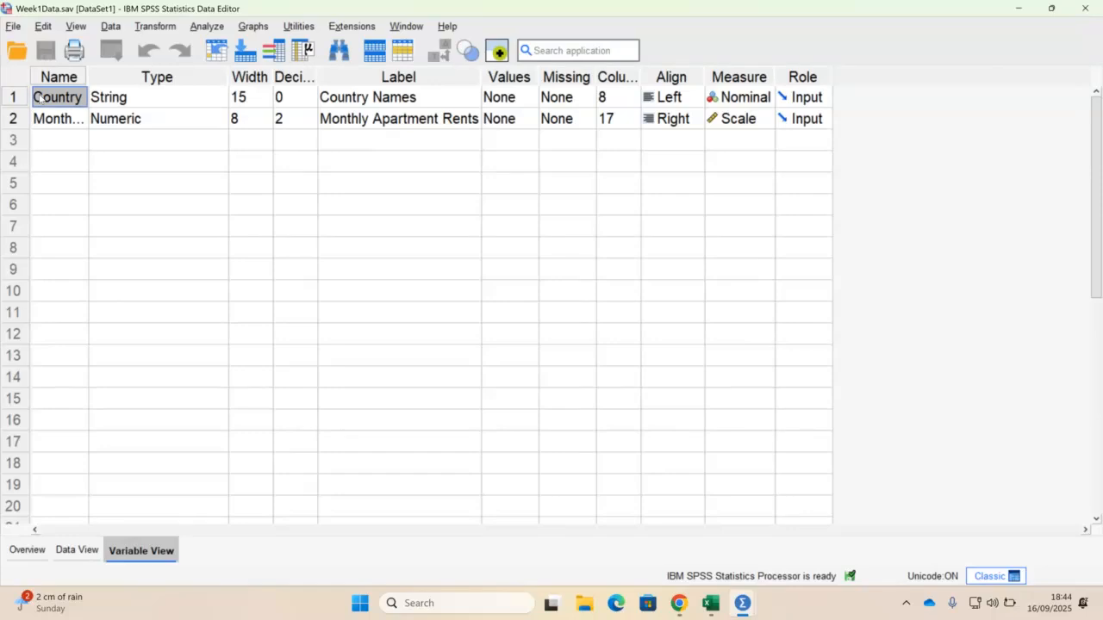
click(53, 123)
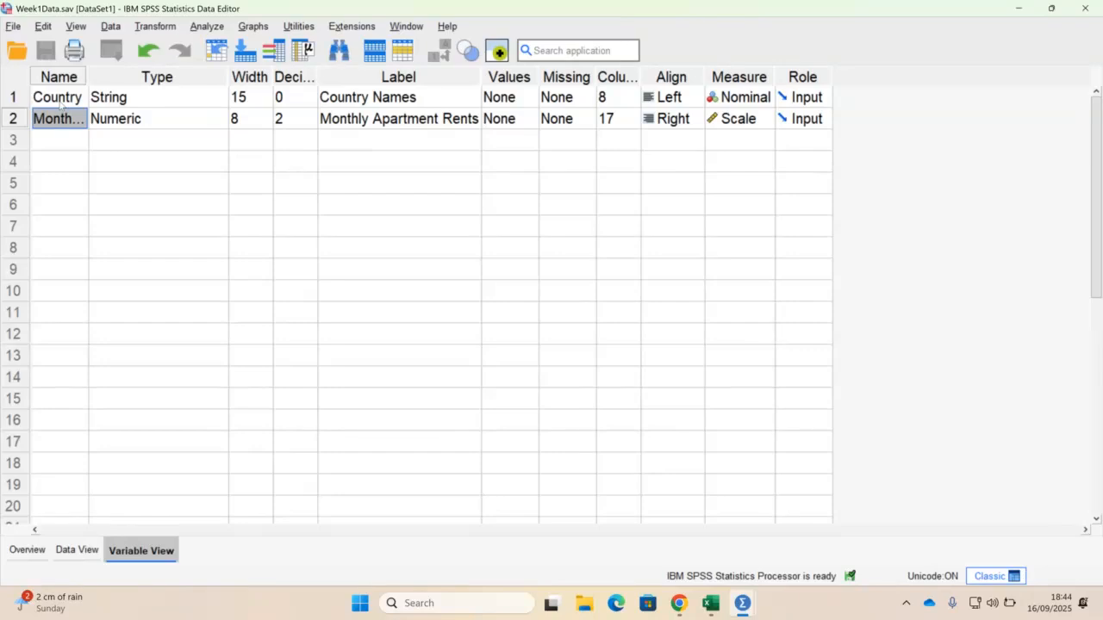
click(60, 101)
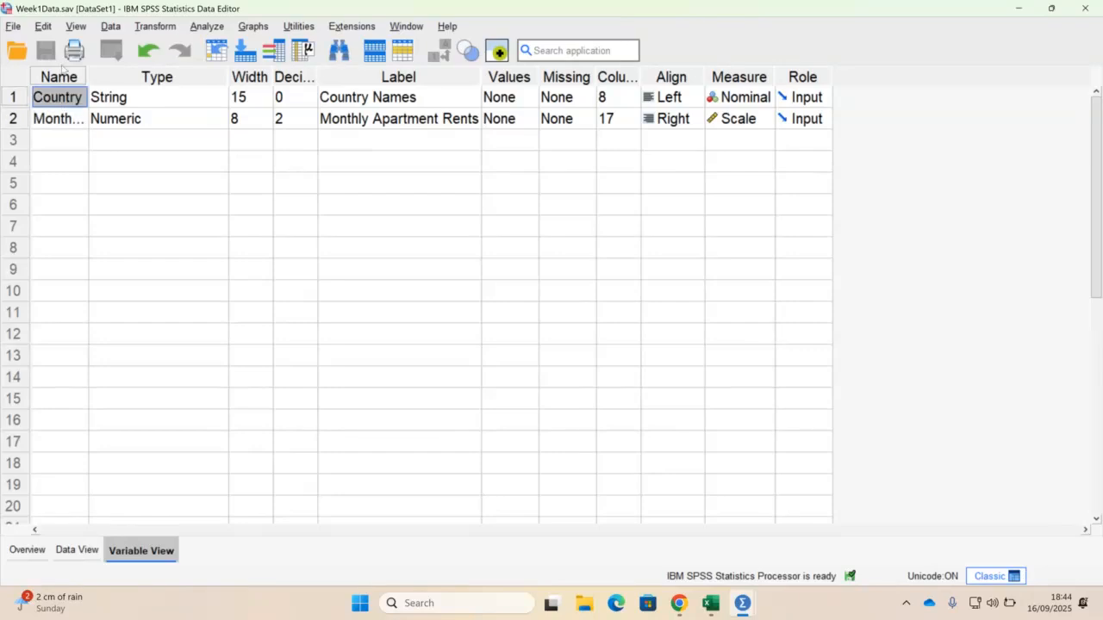
Create a new empty dataset for the city data.
click(17, 29)
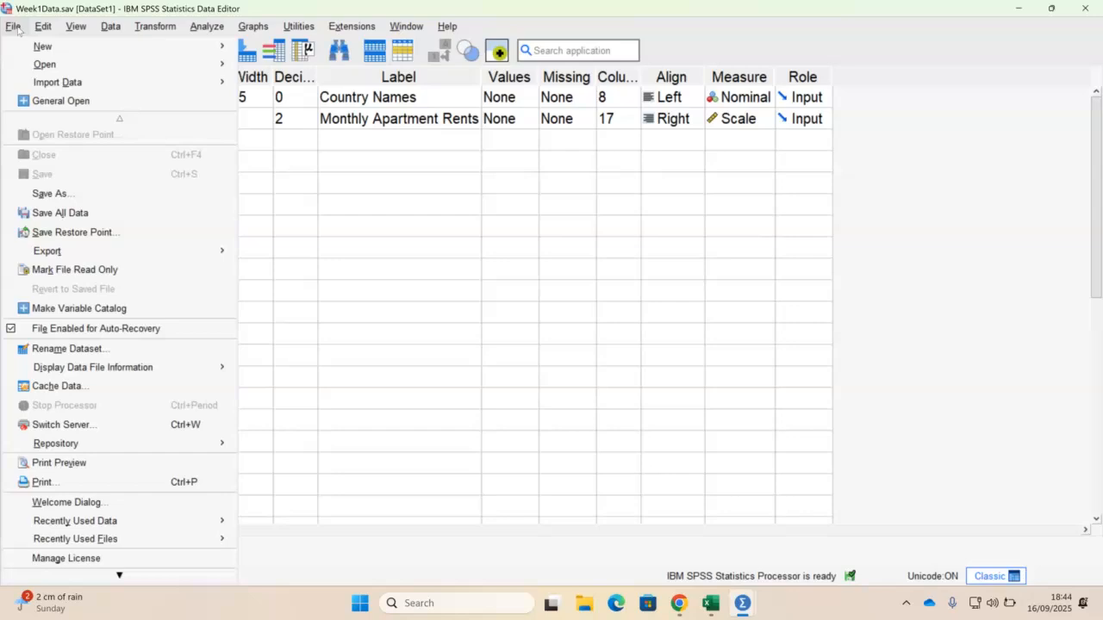
mouse_move(43, 50)
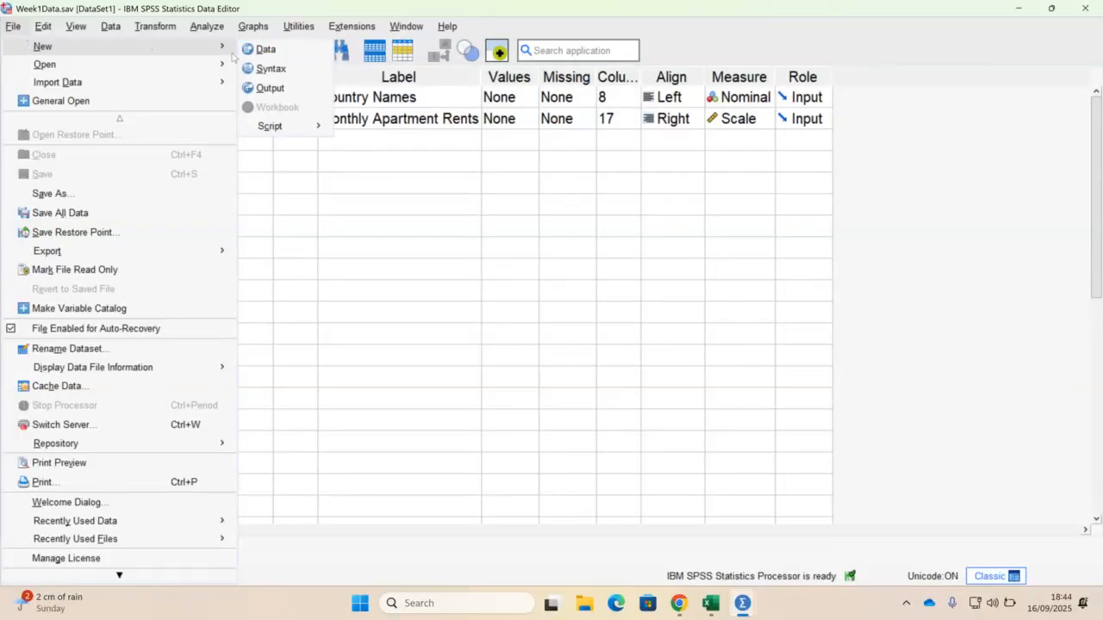
click(263, 50)
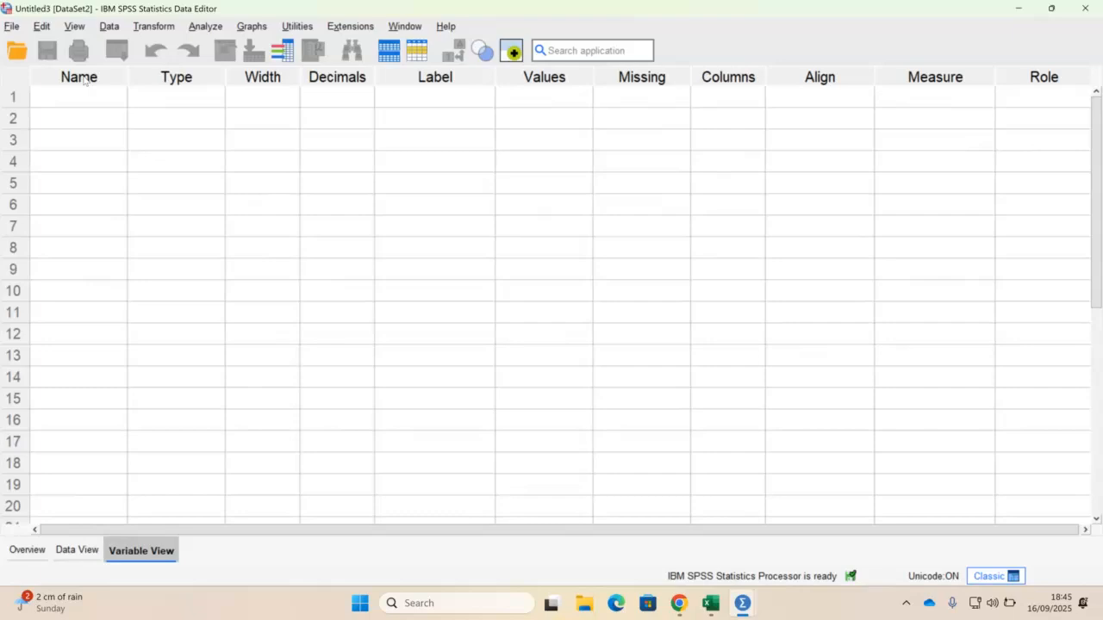
Try to open the Excel workbook Data file - City - Excel format.xlsx from the FA 25 folder as data.
click(12, 27)
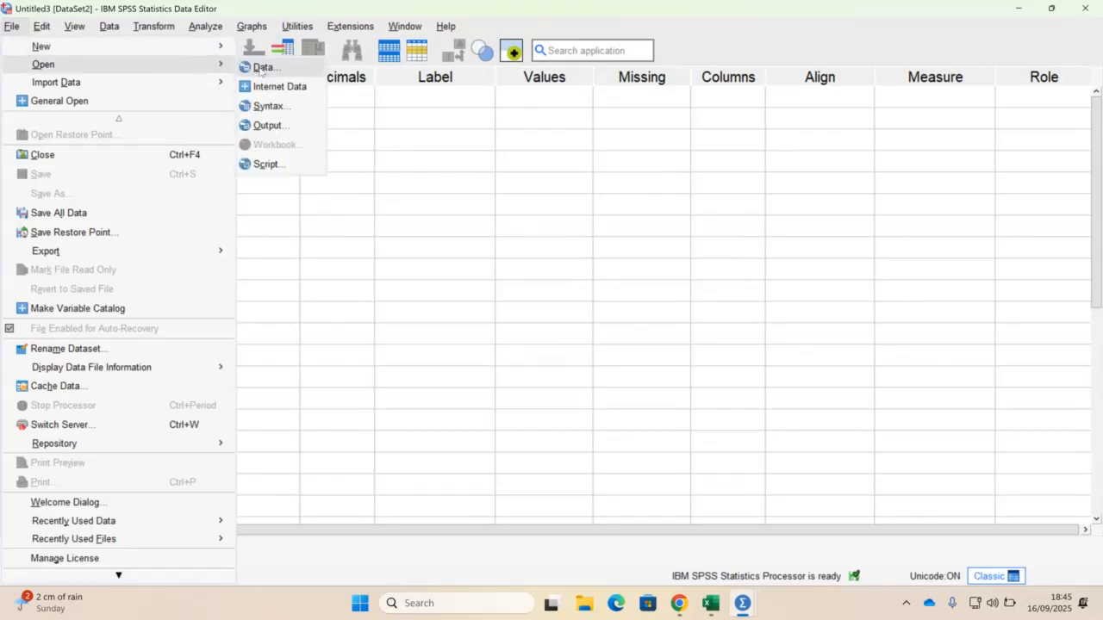
click(257, 71)
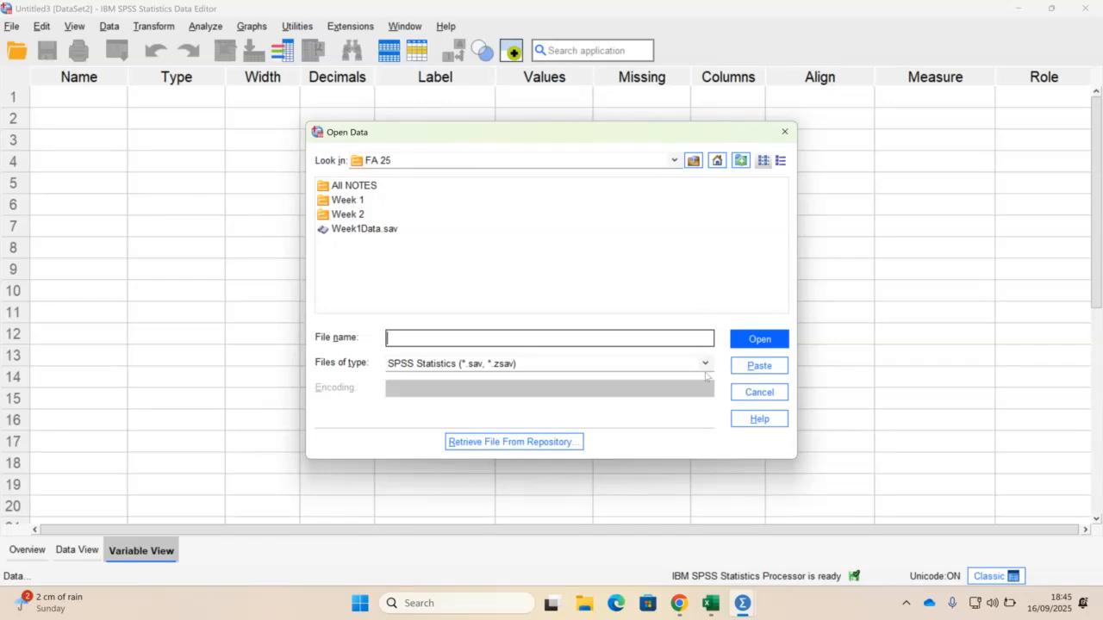
click(702, 366)
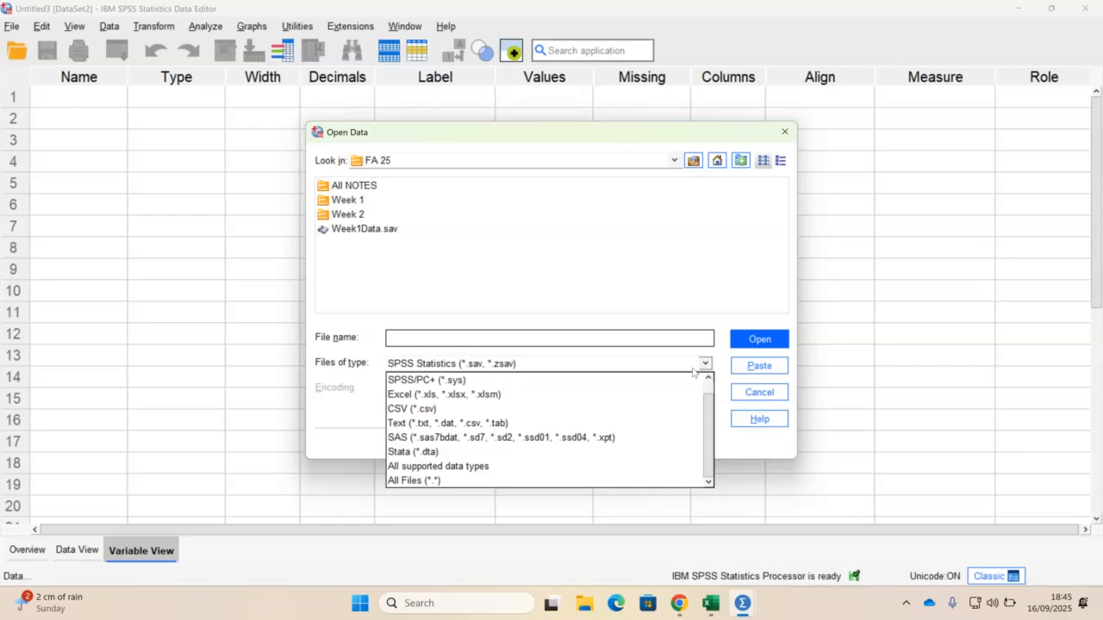
click(595, 395)
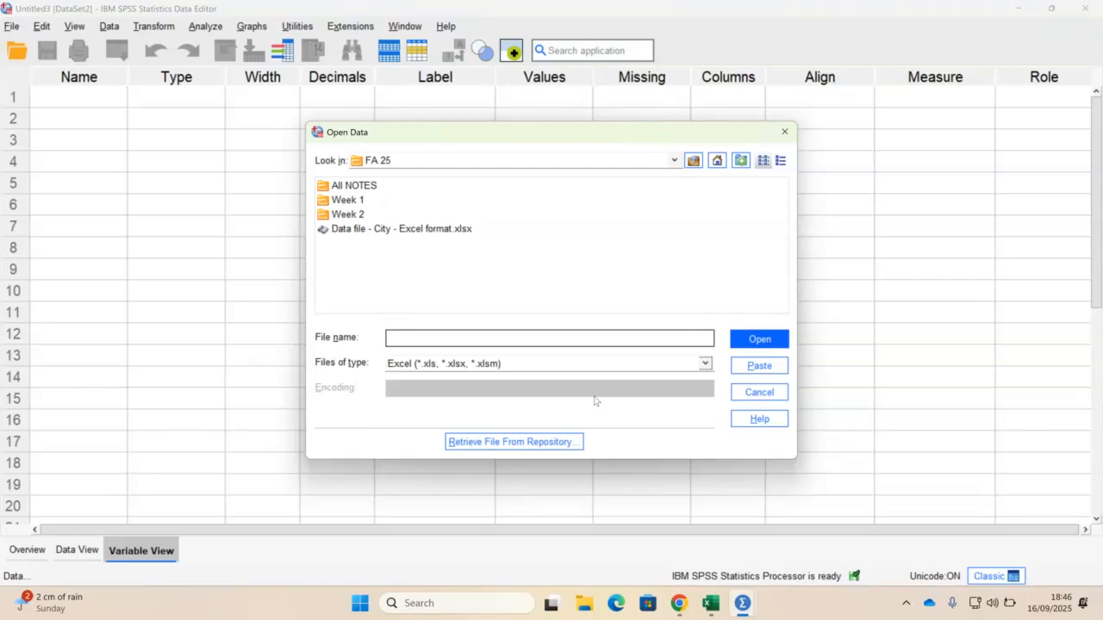
double_click(442, 230)
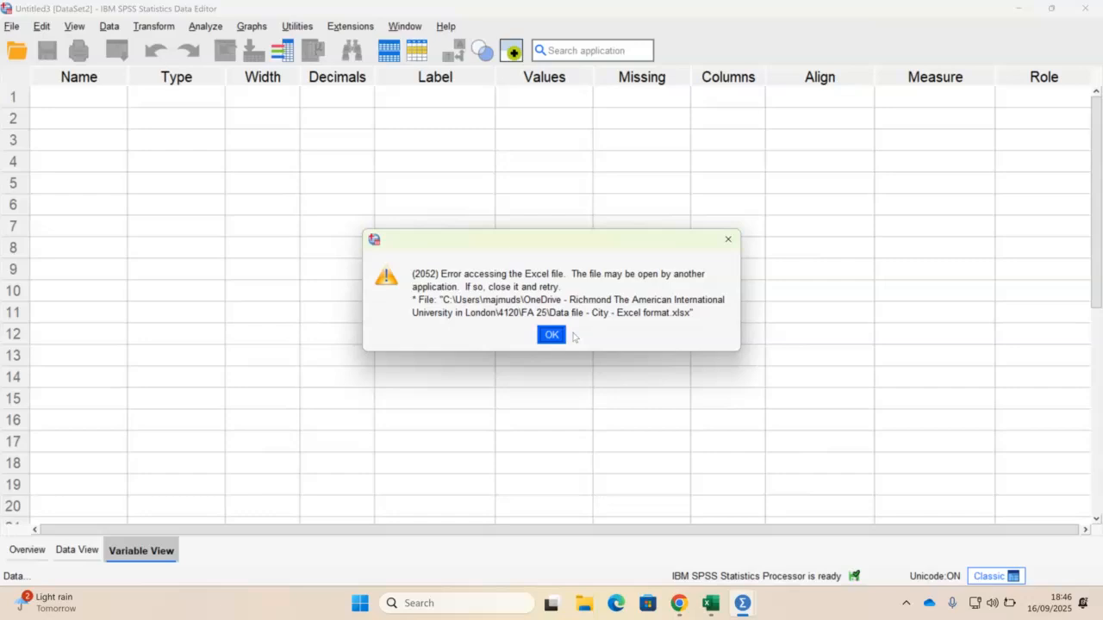
click(552, 336)
Switch to Excel and close the city data workbook without saving its changes.
click(708, 604)
click(728, 225)
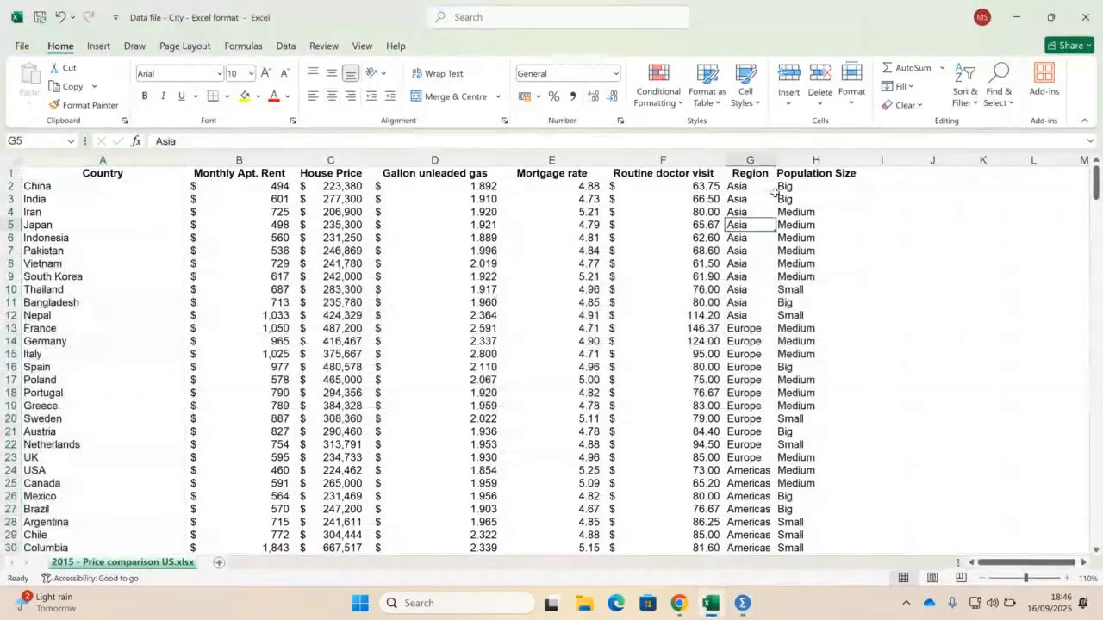
click(1096, 13)
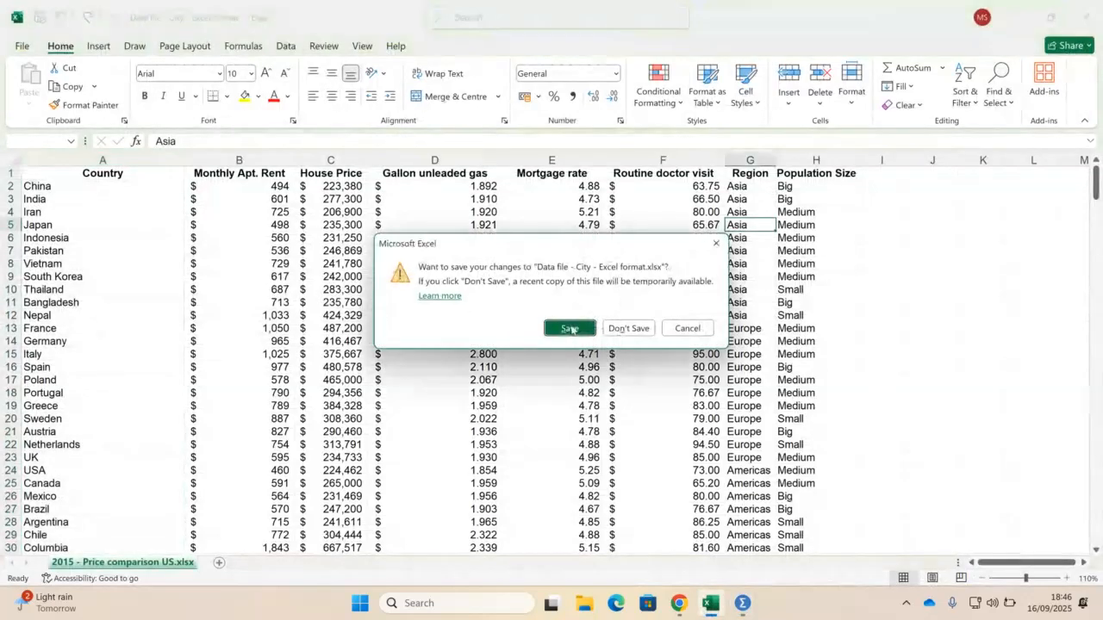
click(615, 331)
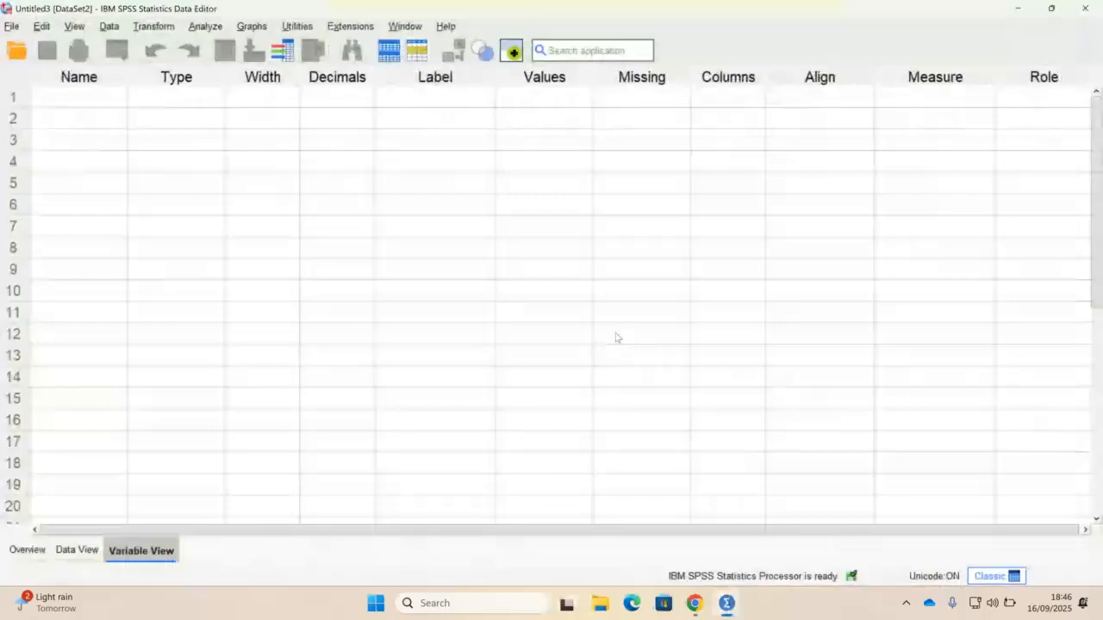
Open Data file - City - Excel format.xlsx from the FA 25 folder as data, using the Excel (*.xls, *.xlsx, *.xlsm) file type.
click(13, 26)
mouse_move(50, 65)
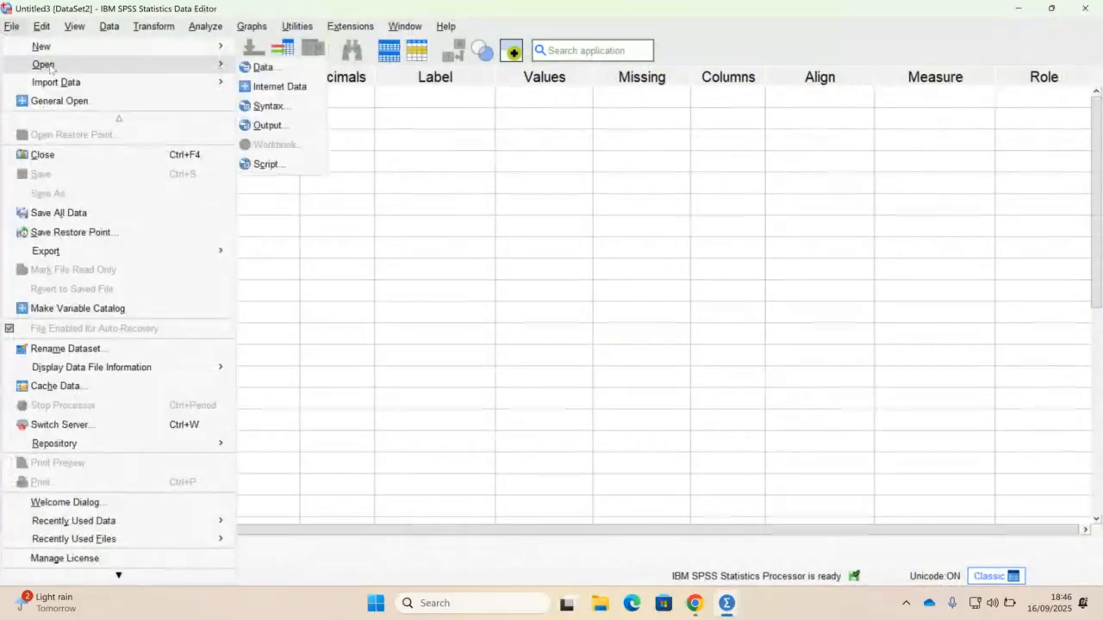
click(262, 68)
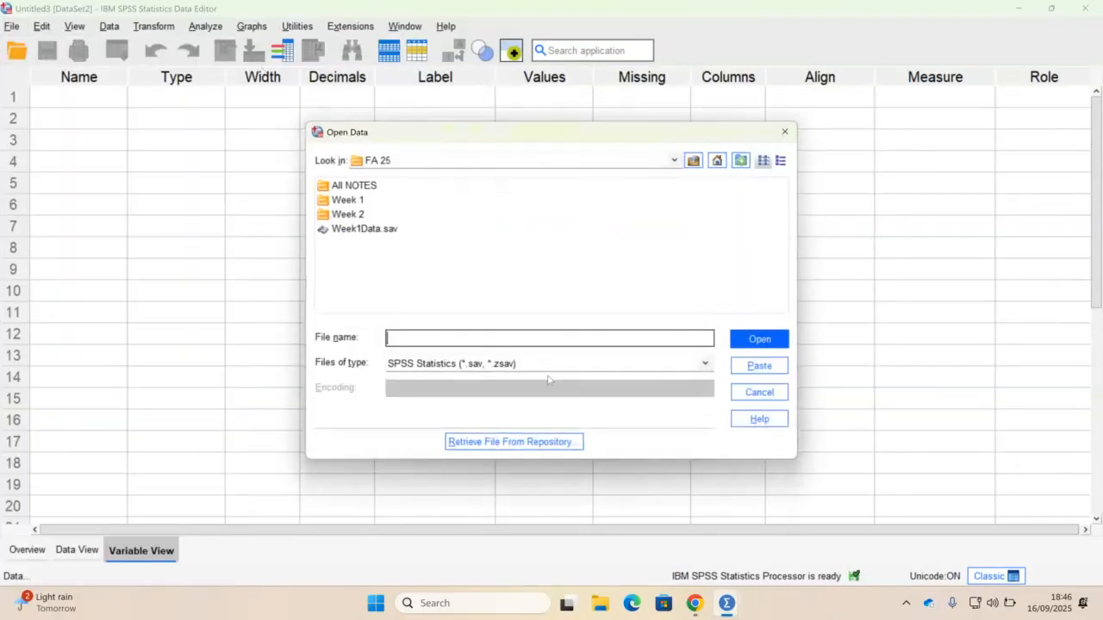
click(548, 364)
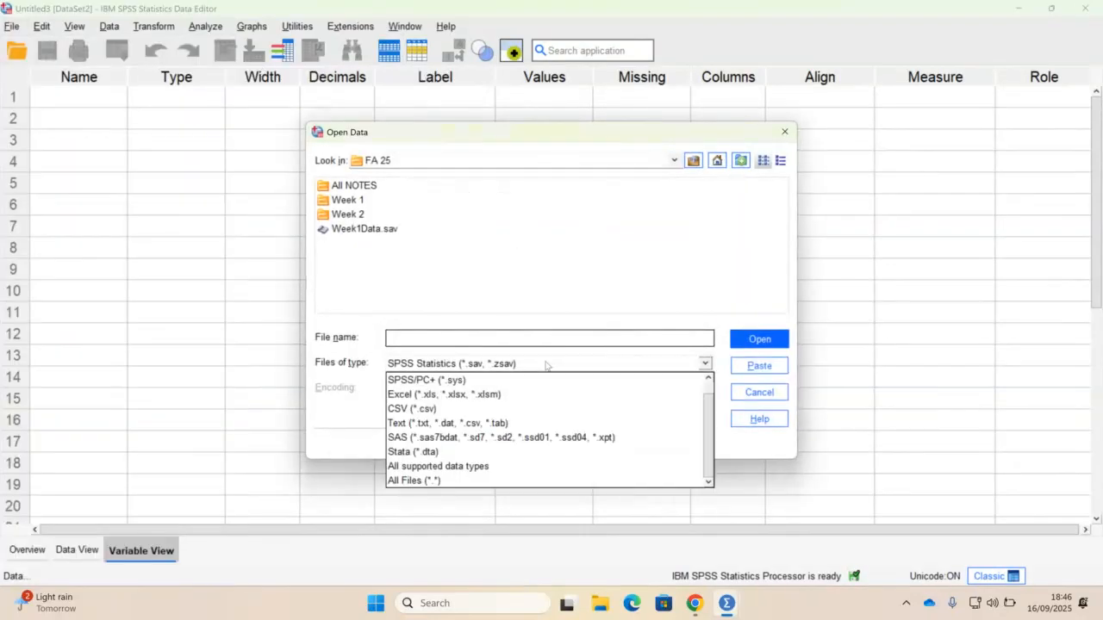
click(512, 395)
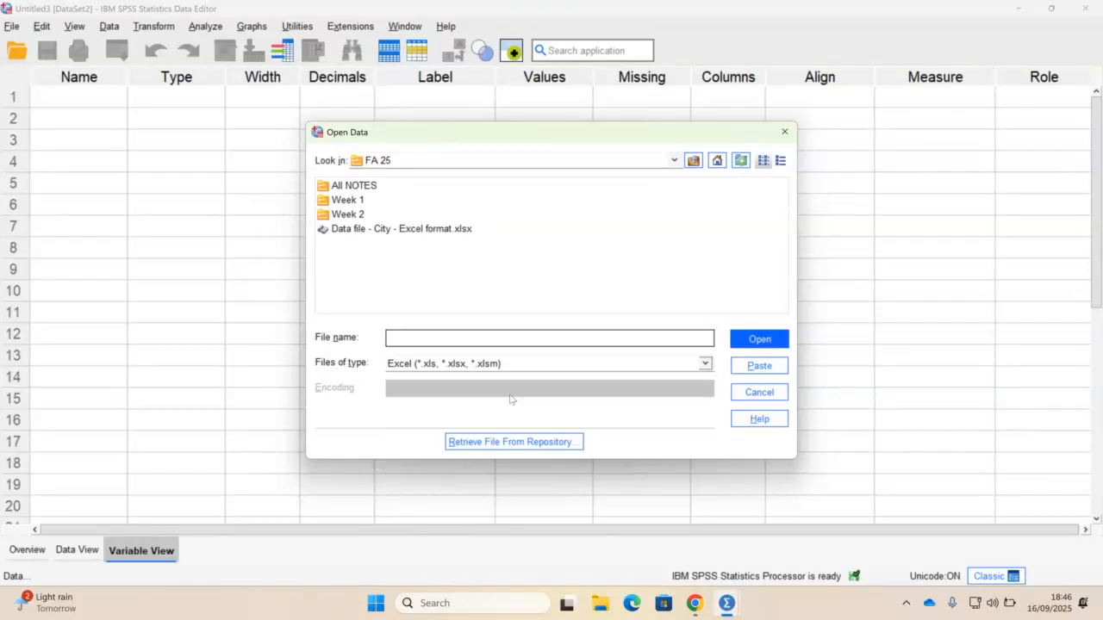
double_click(410, 229)
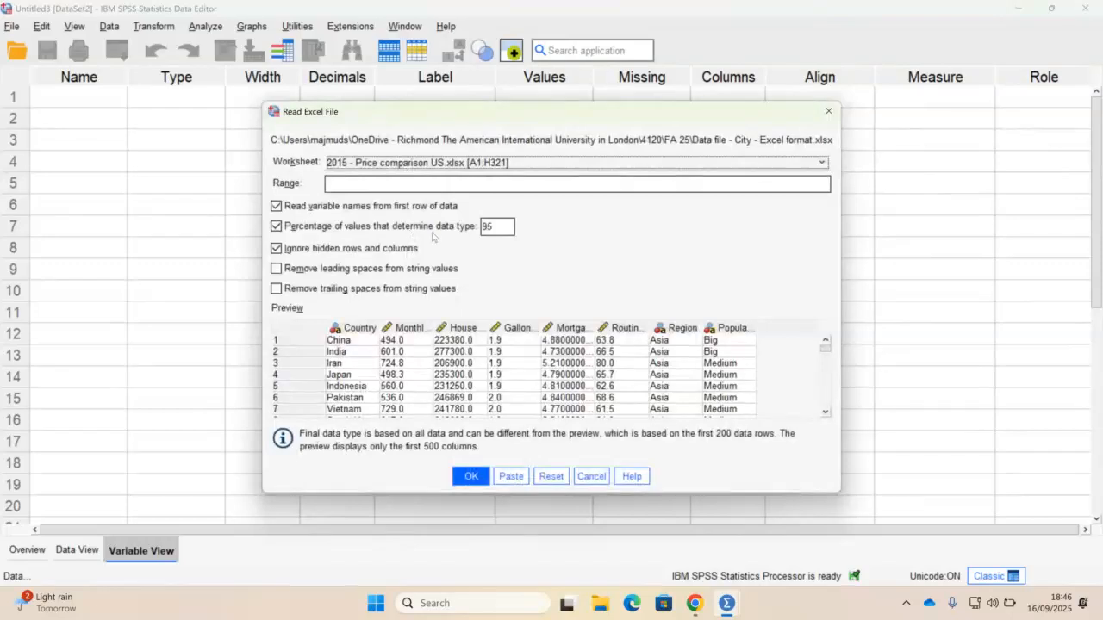
Import the worksheet with leading and trailing spaces removed from string values.
click(277, 269)
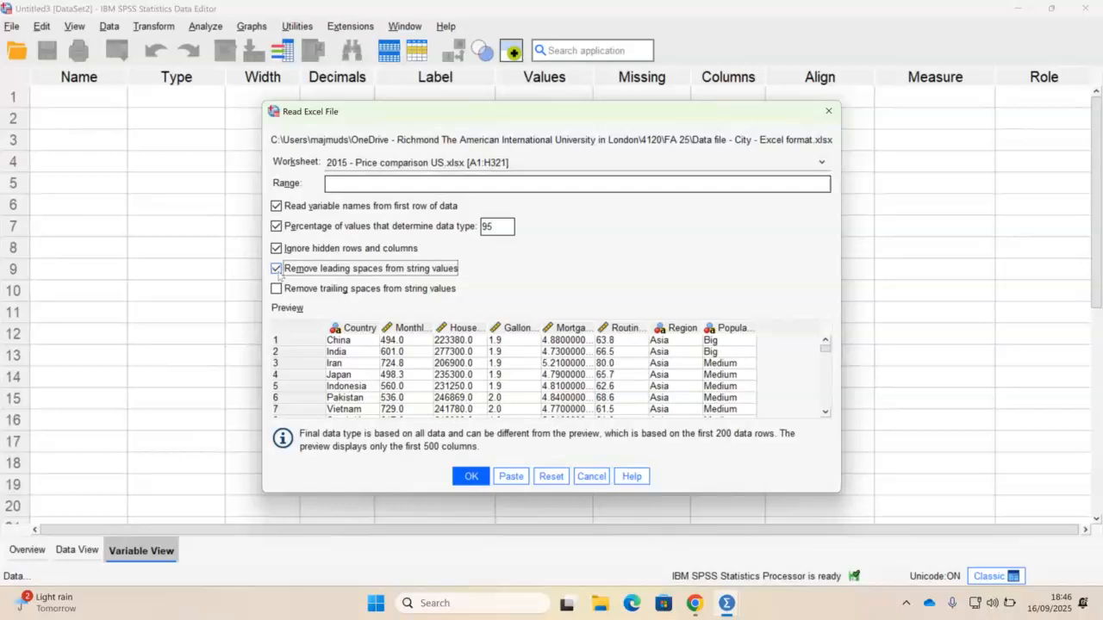
click(277, 288)
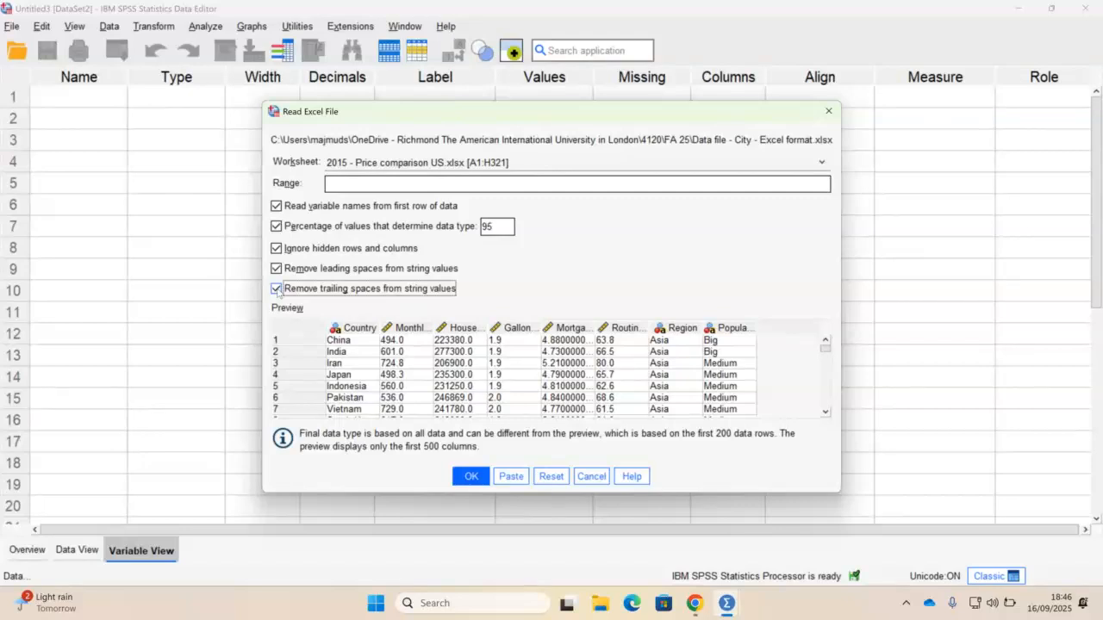
click(472, 476)
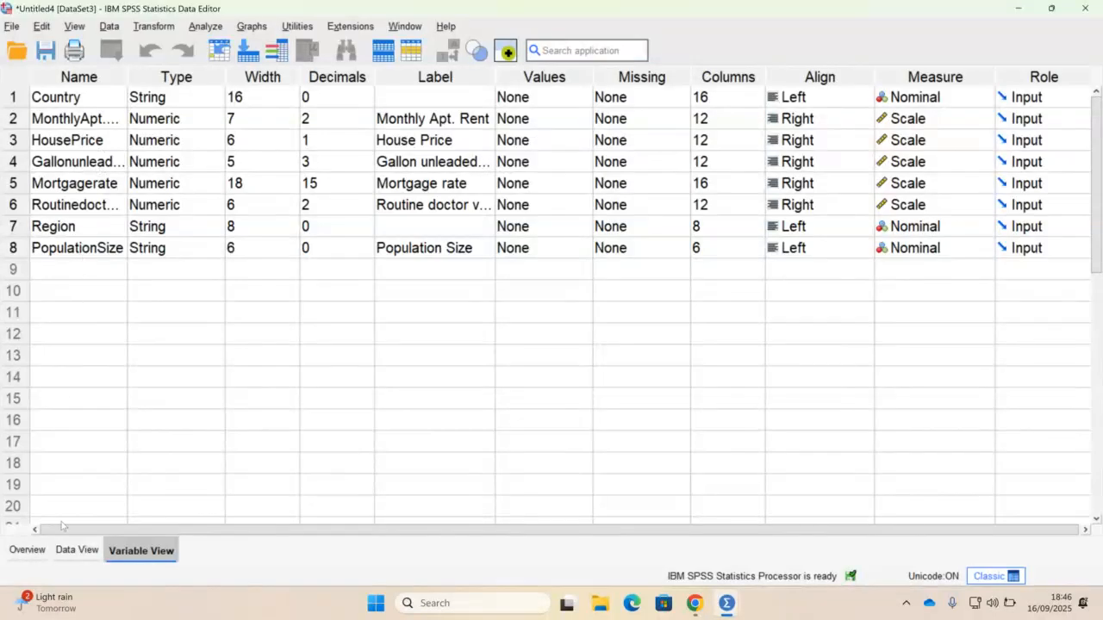
Review the imported cases in the data view and compare them with the variable definitions.
click(60, 558)
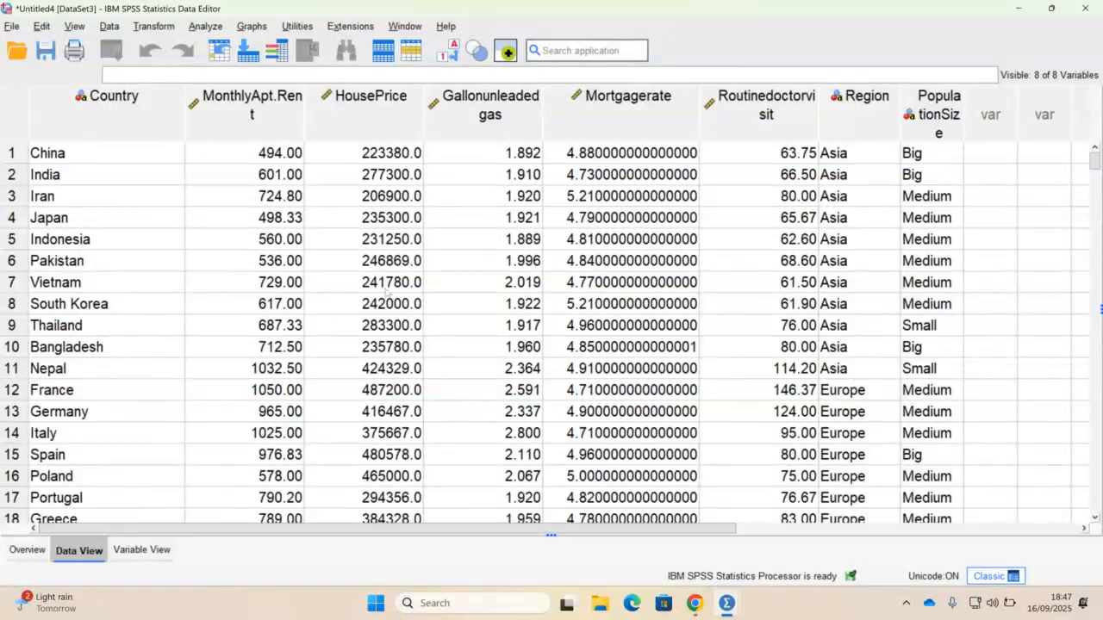
click(127, 548)
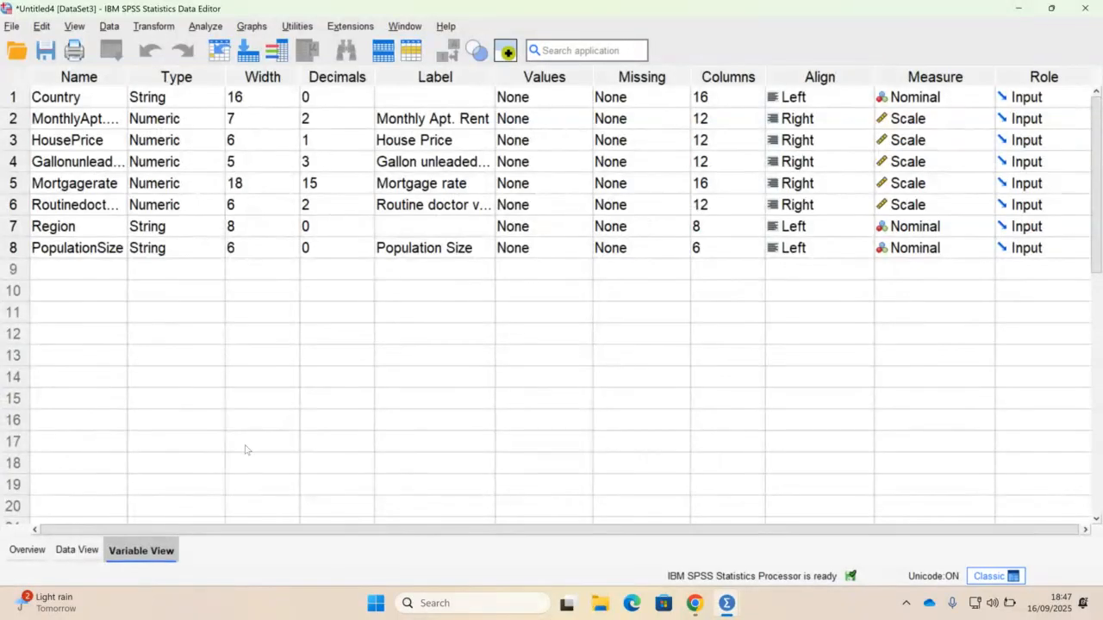
click(78, 550)
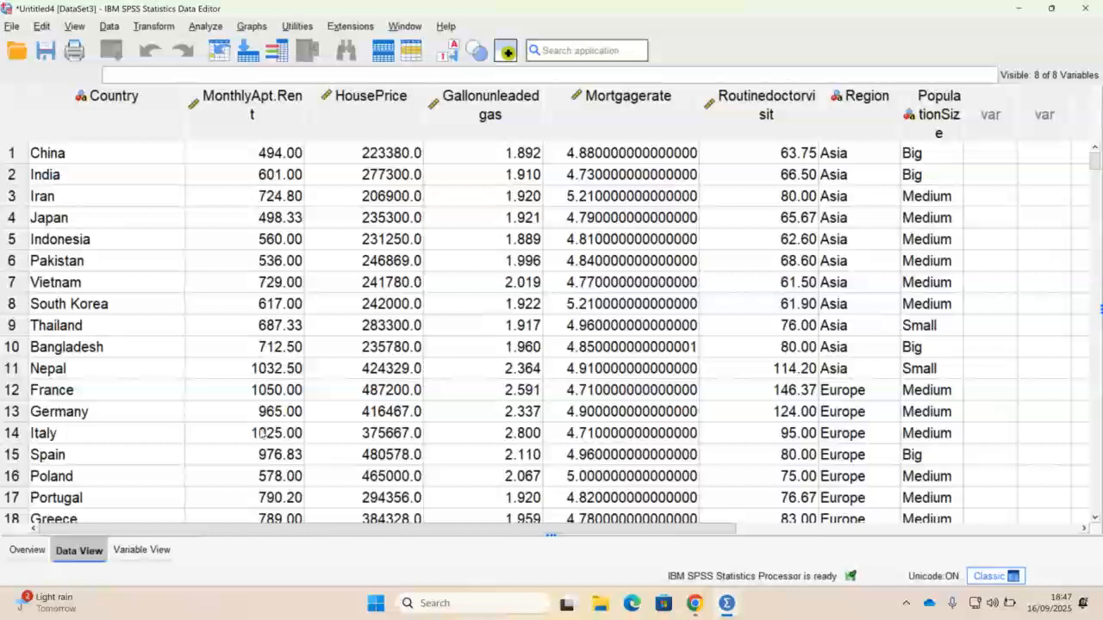
In the variable definitions, reduce the decimals of the Mortgagerate variable to 2.
click(140, 550)
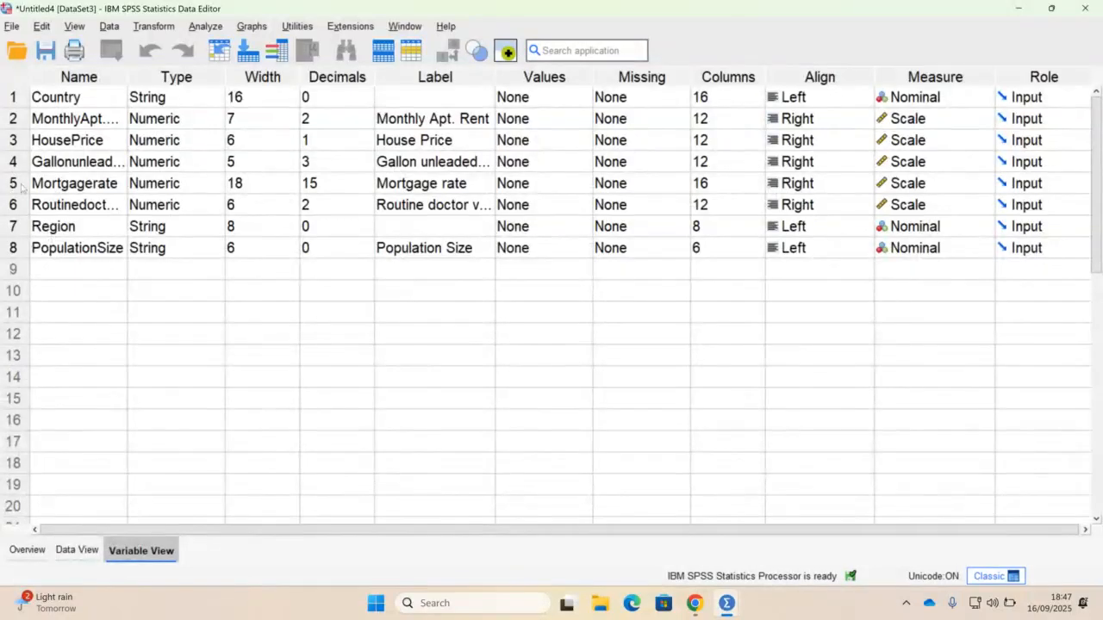
click(368, 182)
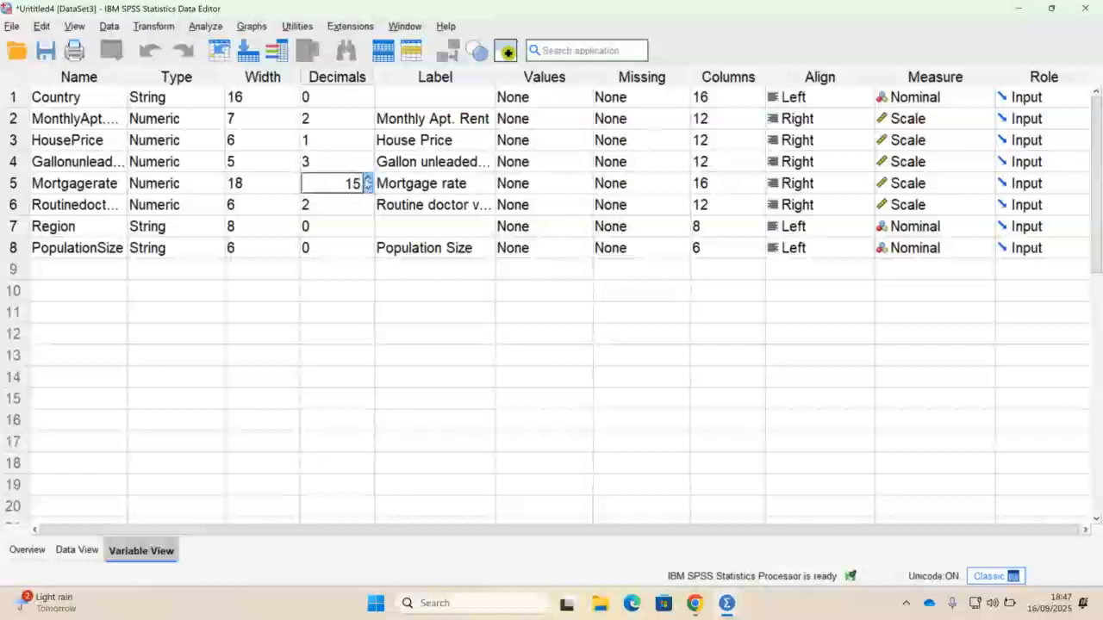
click(368, 180)
double_click(368, 187)
click(368, 187)
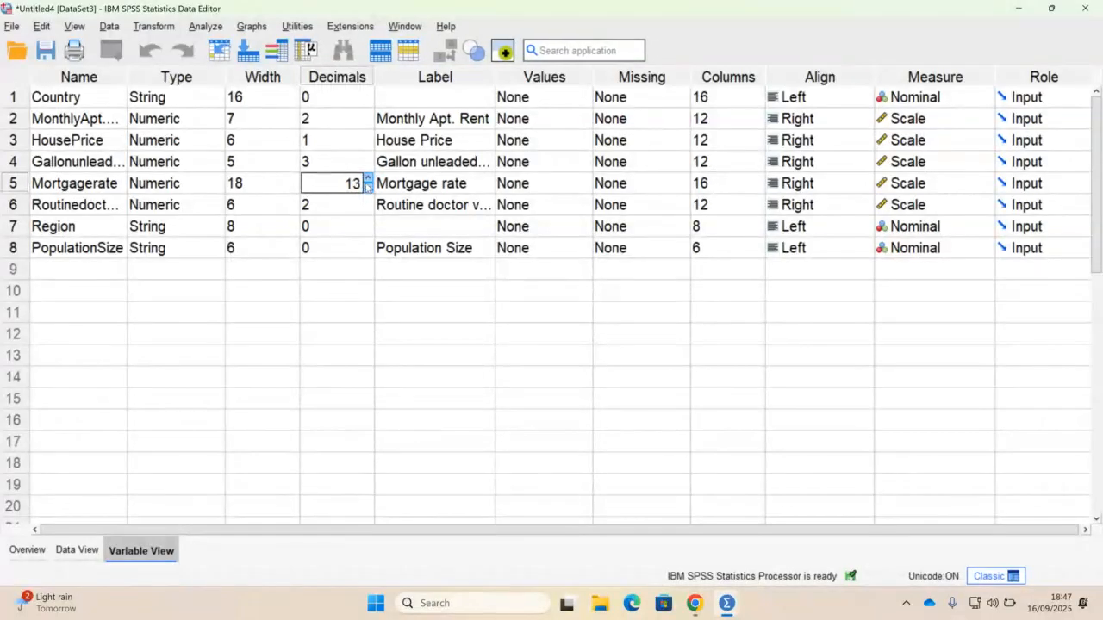
click(368, 187)
click(368, 187)
click(367, 187)
click(368, 187)
click(368, 187)
click(368, 187)
click(367, 187)
click(368, 187)
click(368, 187)
click(368, 187)
click(368, 187)
Reduce the decimals of the gallon unleaded gas variable to 2.
click(368, 162)
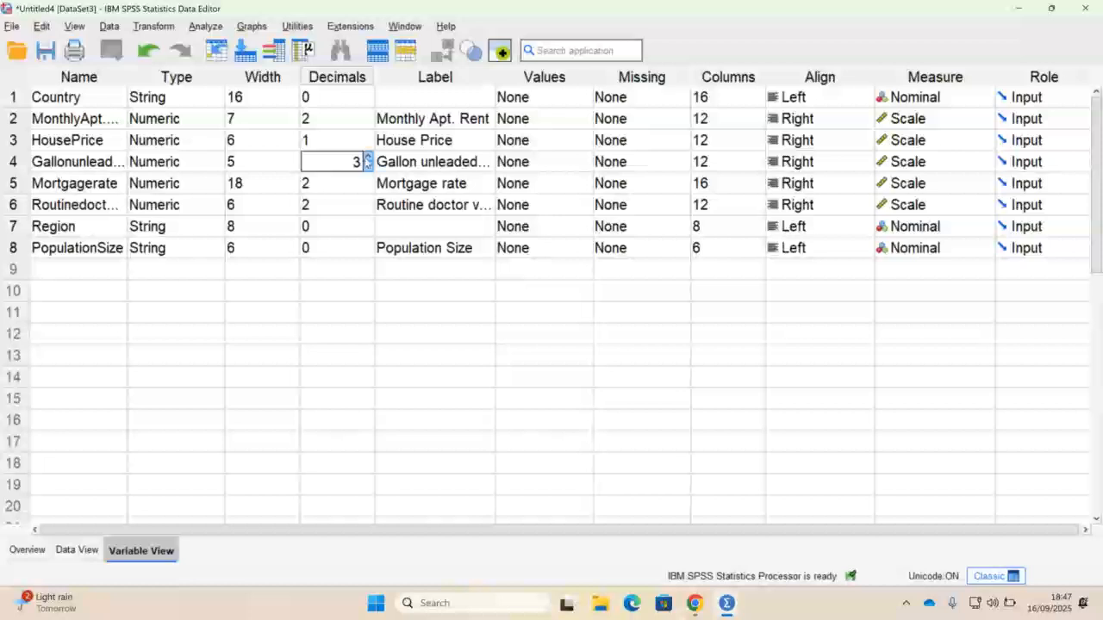
click(368, 158)
click(368, 166)
click(368, 166)
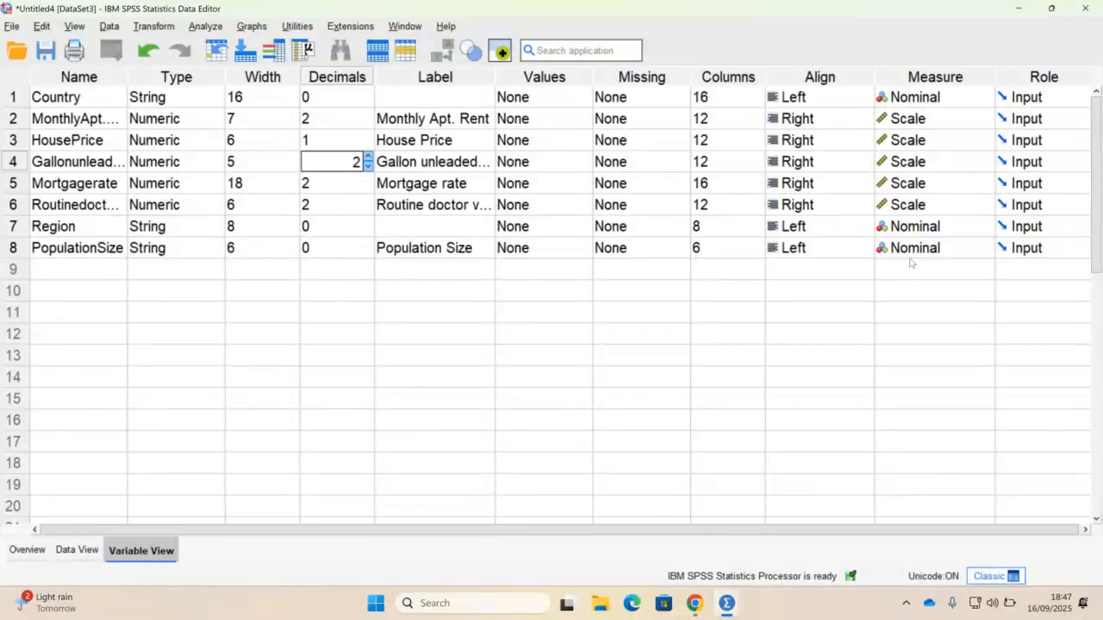
Compare the Region and PopulationSize variables and set the measure of PopulationSize to Ordinal.
click(59, 226)
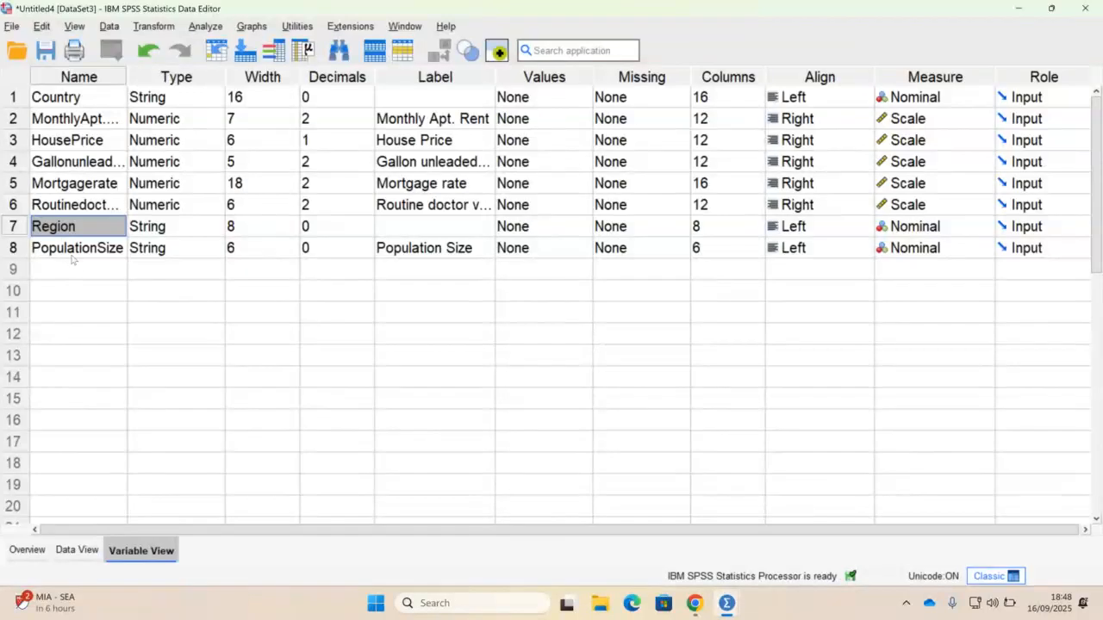
click(73, 250)
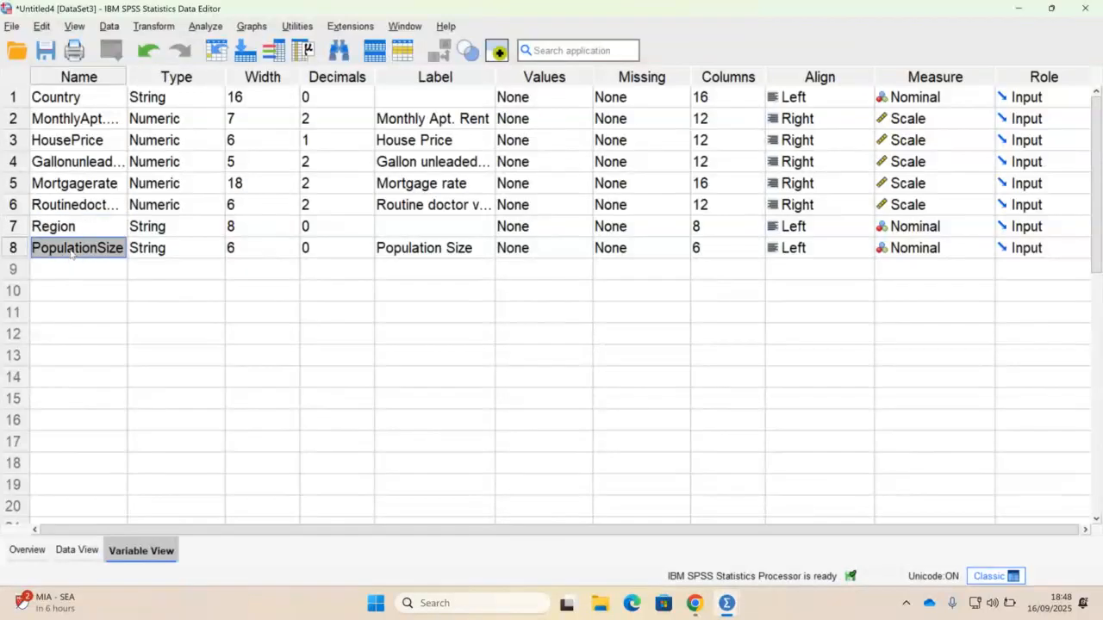
click(985, 248)
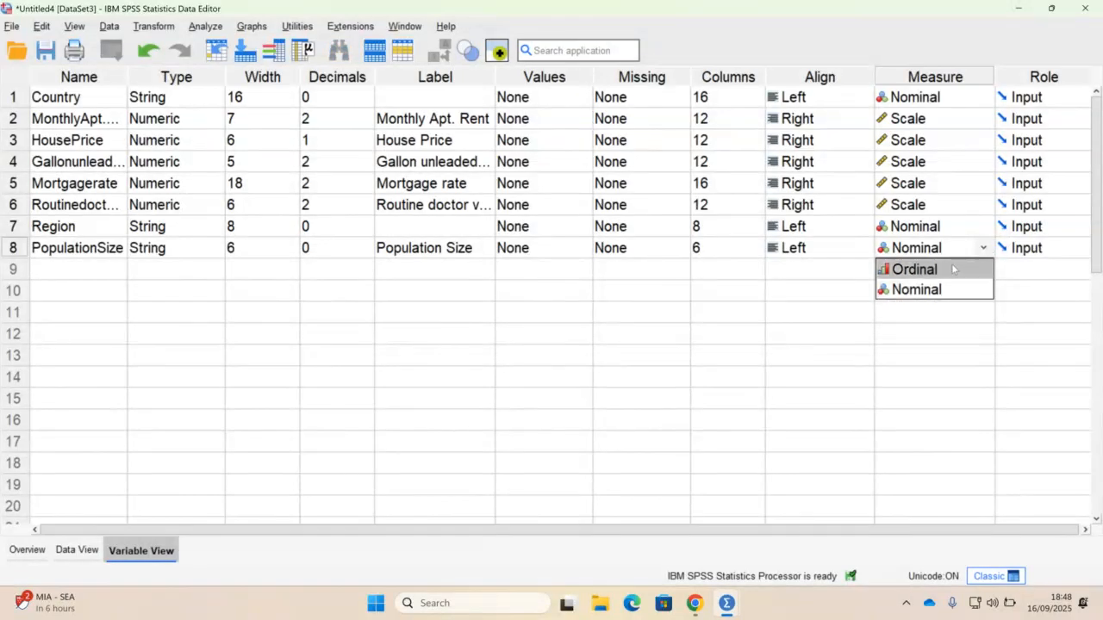
click(953, 269)
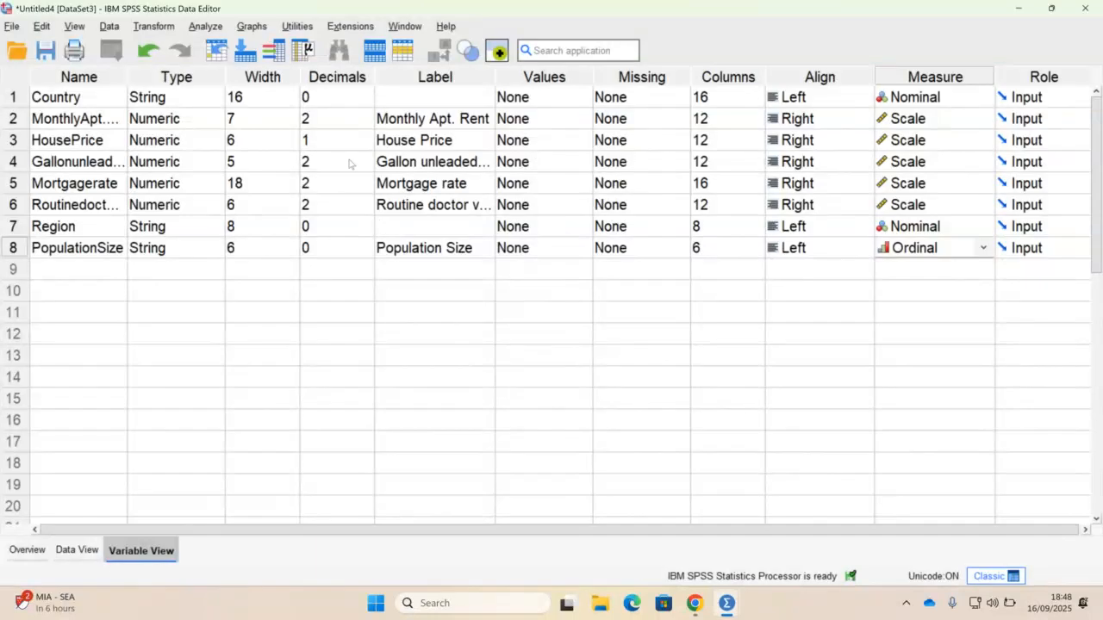
Check the Region label field, and look through the imported country rows in the data view.
click(406, 228)
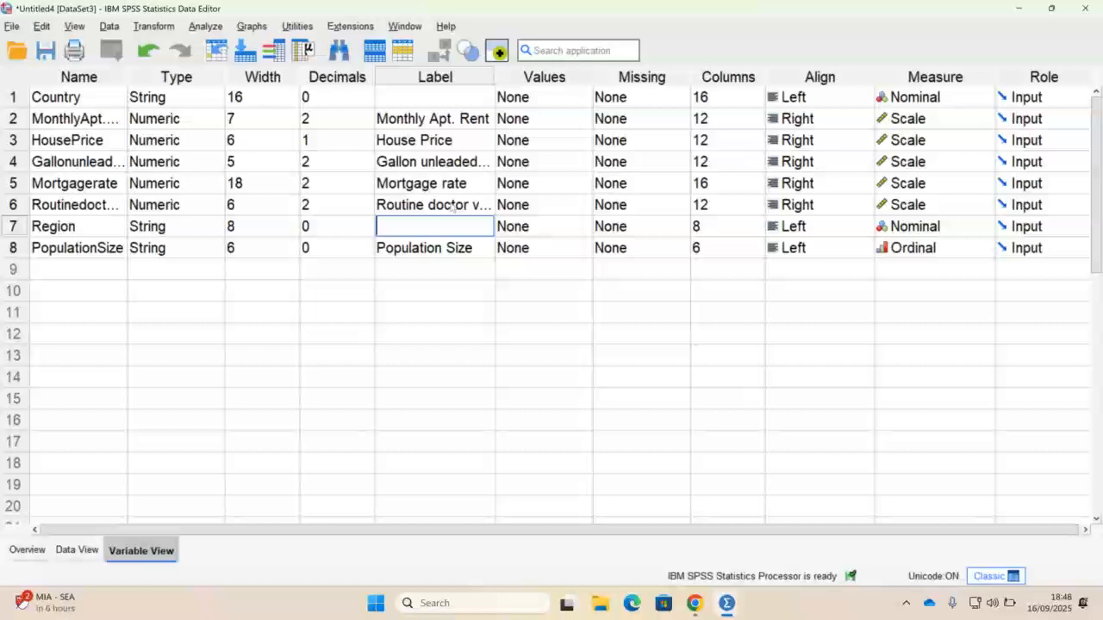
click(77, 550)
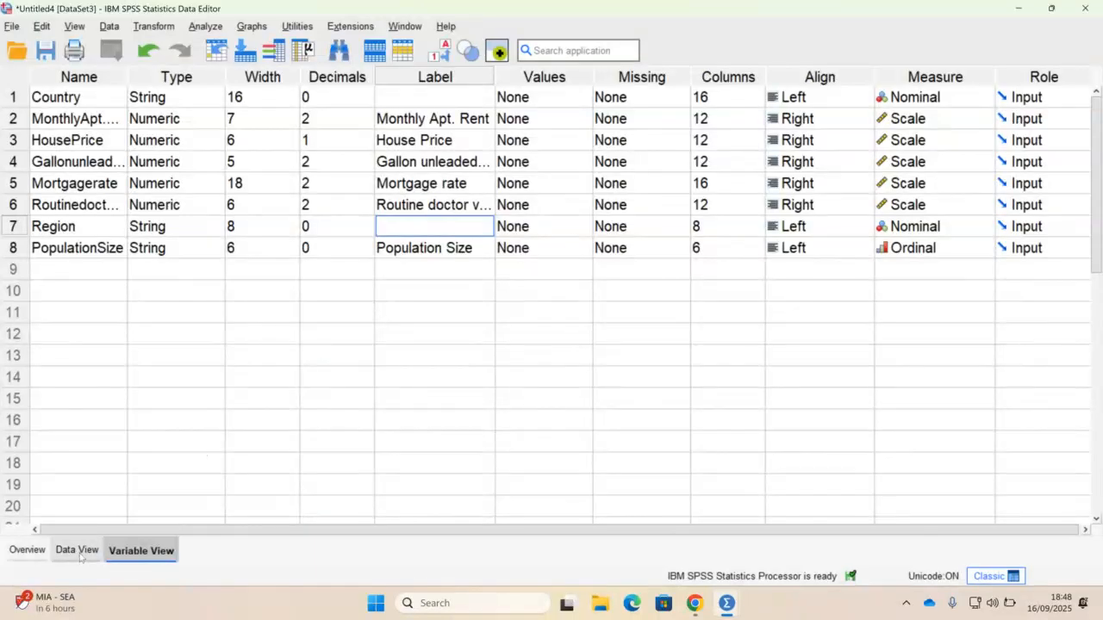
scroll(309, 370, down, 2)
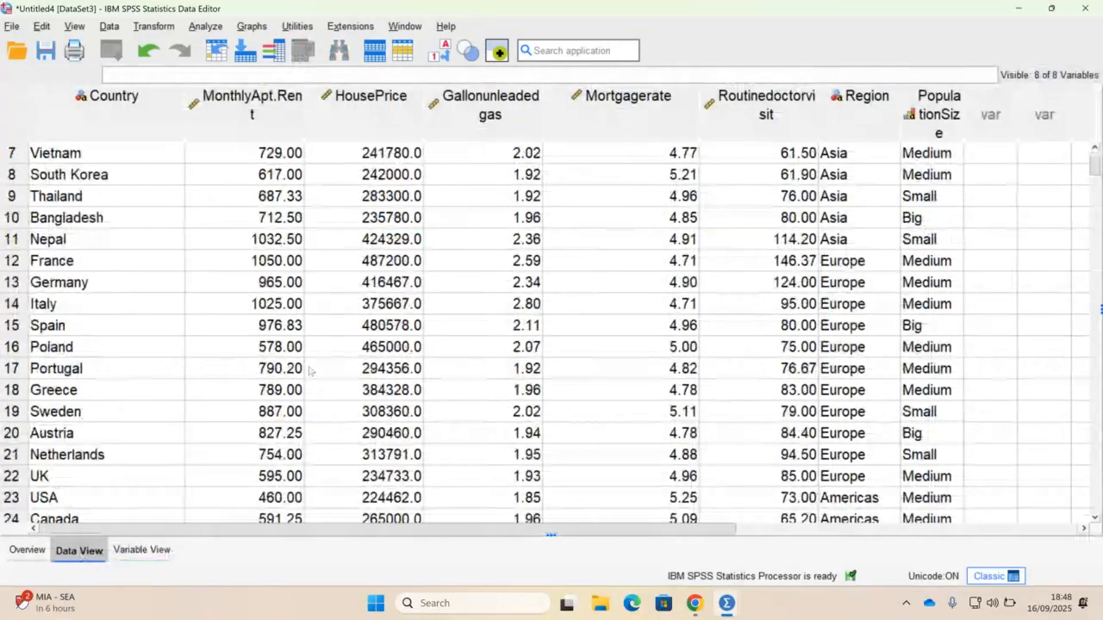
scroll(309, 371, down, 6)
scroll(310, 371, up, 1)
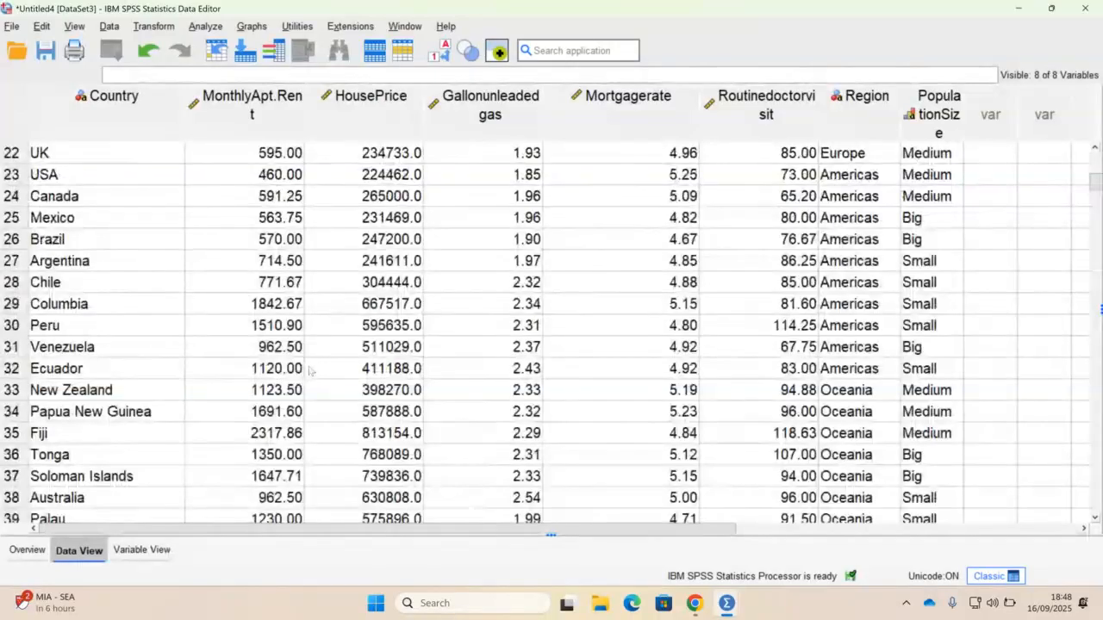
scroll(311, 371, up, 7)
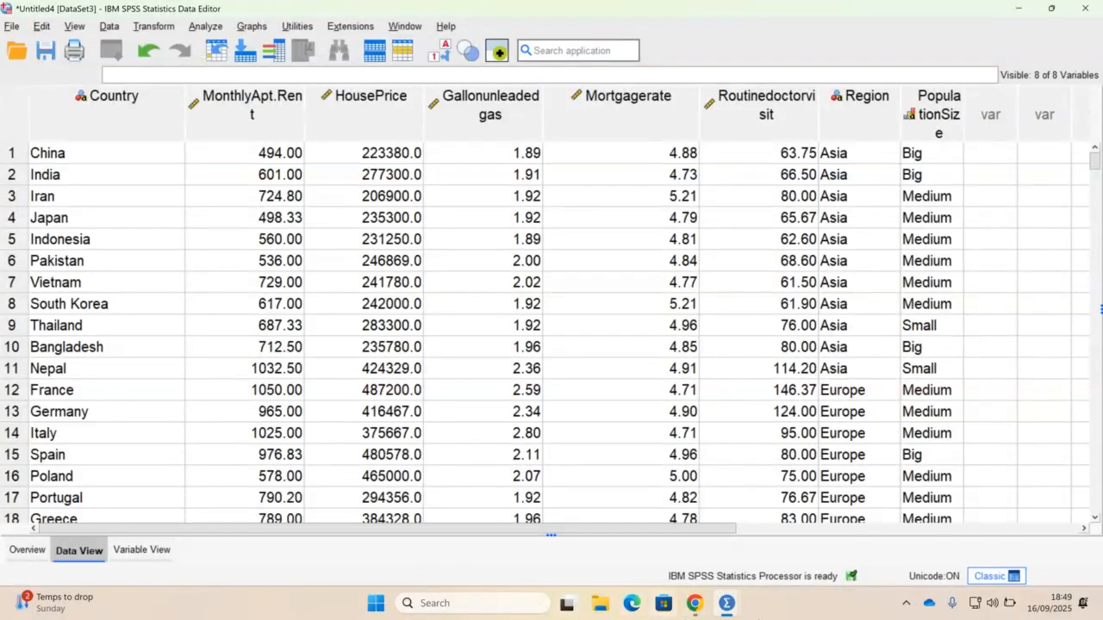
Switch to the MATH 4101 Blackboard Collaborate session in Chrome.
mouse_move(695, 613)
click(599, 534)
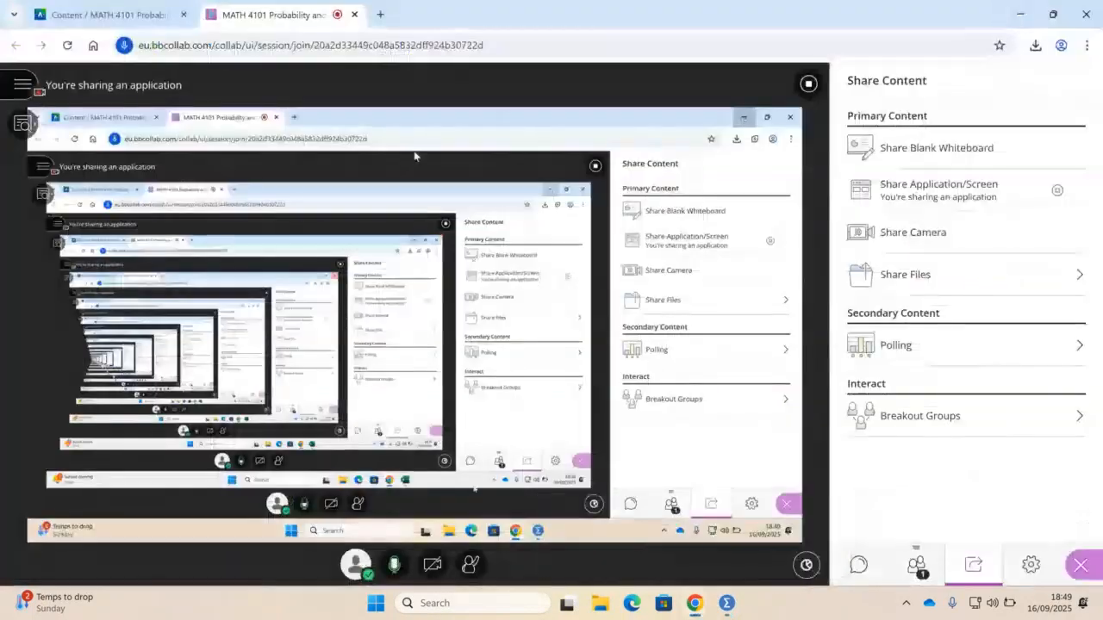